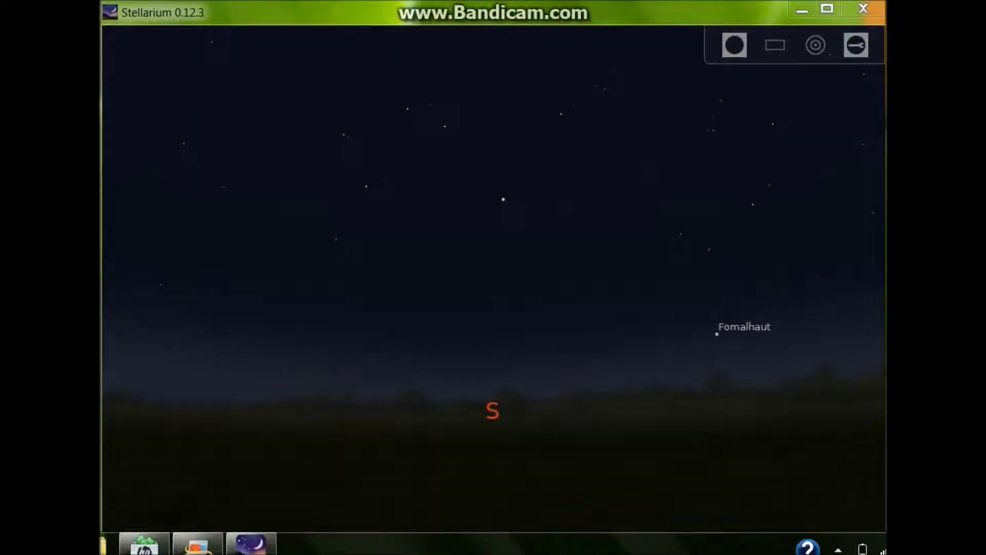
- Look around the night sky from the southern horizon to the Moon and Jupiter above the eastern horizon
{"action": "left_click_drag", "start_coordinate": [468, 254], "coordinate": [561, 201]}
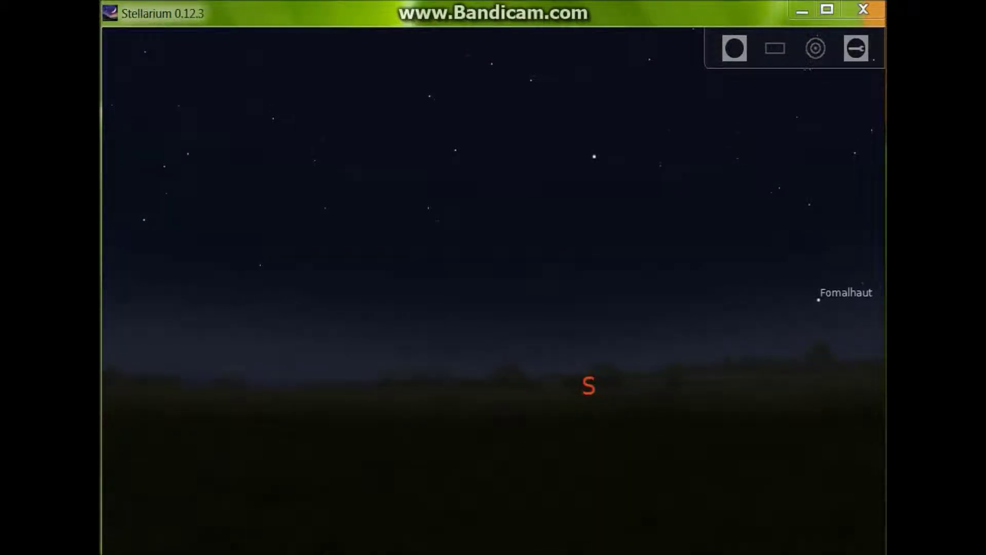
{"action": "mouse_move", "coordinate": [319, 337]}
{"action": "left_mouse_down"}
{"action": "mouse_move", "coordinate": [501, 488]}
{"action": "mouse_move", "coordinate": [611, 431]}
{"action": "mouse_move", "coordinate": [840, 273]}
{"action": "left_mouse_up"}
{"action": "mouse_move", "coordinate": [414, 235]}
{"action": "left_mouse_down"}
{"action": "mouse_move", "coordinate": [486, 465]}
{"action": "mouse_move", "coordinate": [506, 378]}
{"action": "left_mouse_up"}
{"action": "left_click_drag", "start_coordinate": [484, 436], "coordinate": [693, 534]}
{"action": "left_click_drag", "start_coordinate": [446, 183], "coordinate": [421, 31]}
{"action": "left_click_drag", "start_coordinate": [451, 328], "coordinate": [102, 104]}
{"action": "mouse_move", "coordinate": [394, 328]}
{"action": "left_mouse_down"}
{"action": "mouse_move", "coordinate": [372, 277]}
{"action": "mouse_move", "coordinate": [444, 311]}
{"action": "left_mouse_up"}
{"action": "key", "text": "Left"}
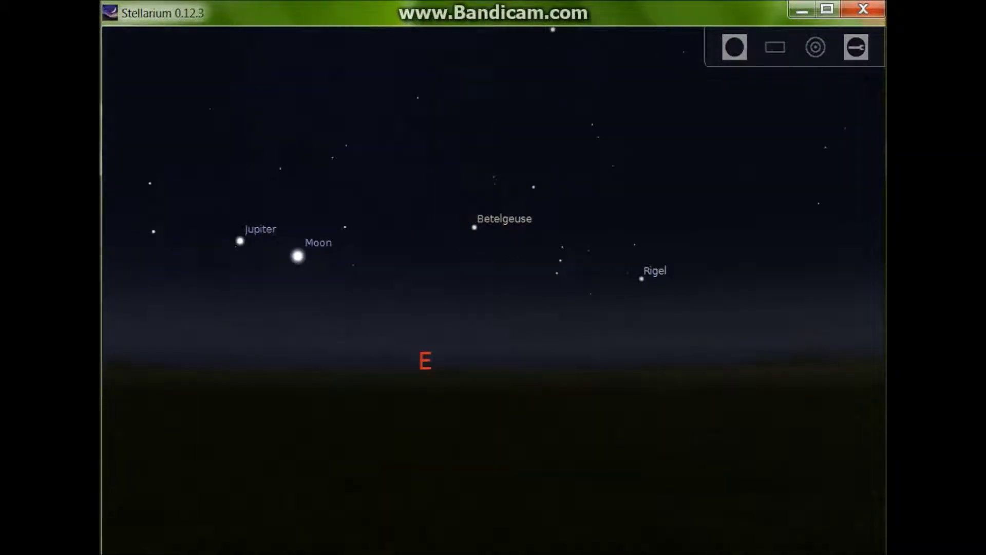
- Survey the sky from the eastern horizon through north to Vega and Altair above the western horizon
{"action": "key", "text": "Down"}
{"action": "key", "text": "Right"}
{"action": "key", "text": "Up"}
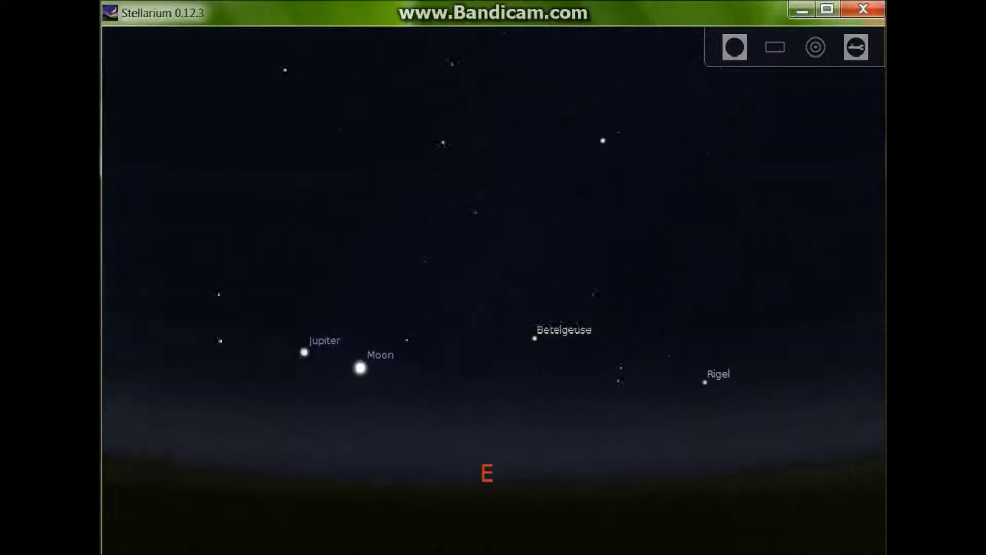
{"action": "key", "text": "Down"}
{"action": "key", "text": "Left"}
{"action": "key", "text": "Down"}
{"action": "key", "text": "Left"}
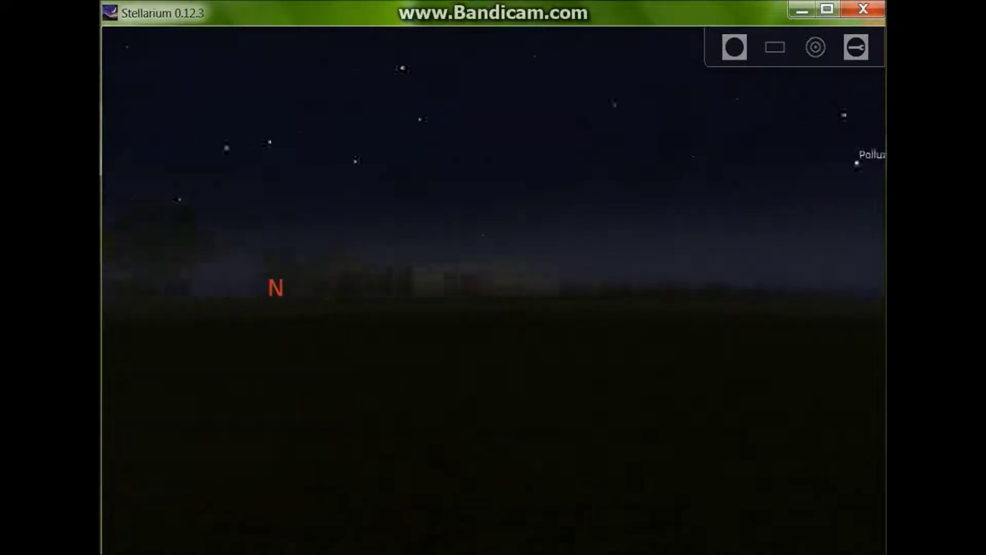
{"action": "key", "text": "Up"}
{"action": "key", "text": "Right"}
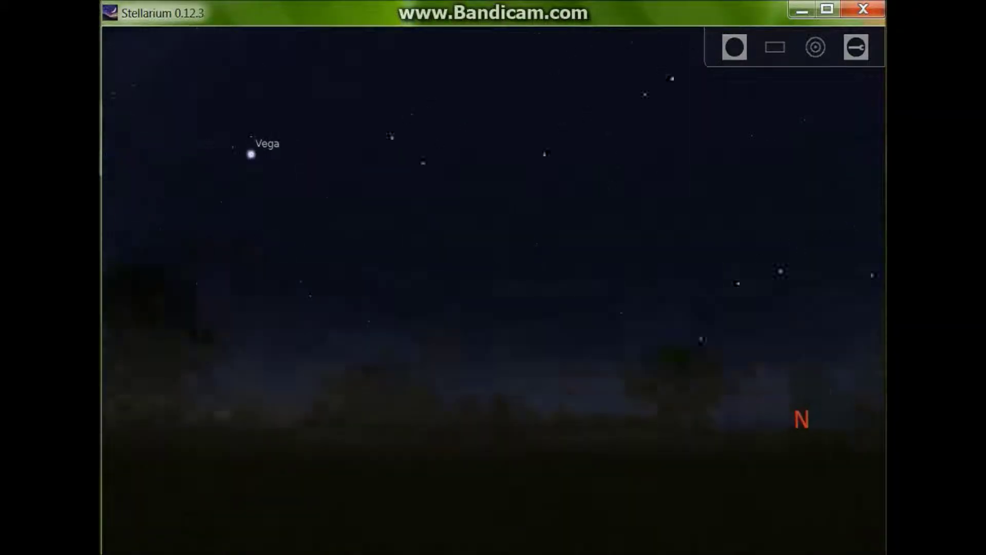
{"action": "key", "text": "Up"}
{"action": "key", "text": "Left"}
{"action": "key", "text": "Down"}
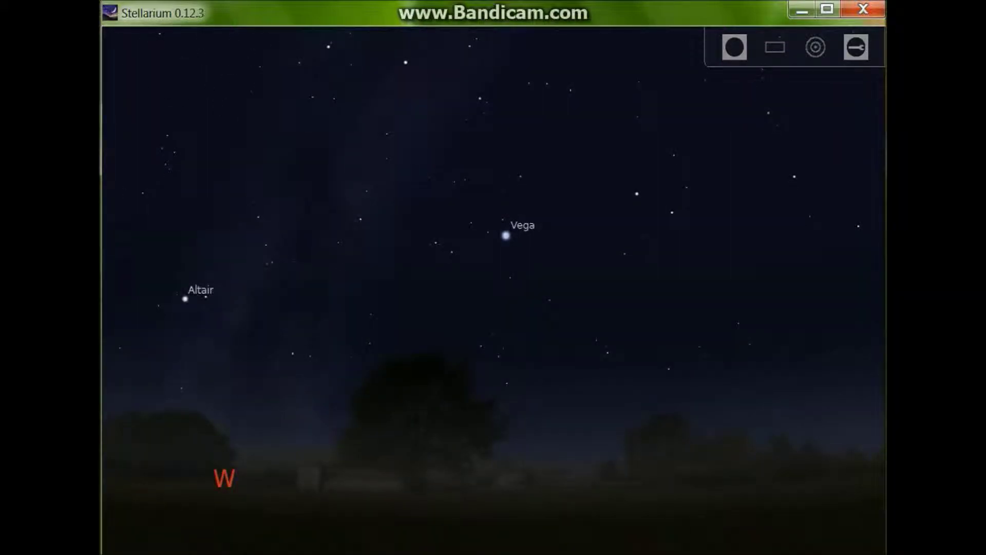
- Select the star at the western horizon beside the large tree and enlarge the program window to fill the screen
{"action": "left_click", "coordinate": [371, 490]}
{"action": "key", "text": "Down"}
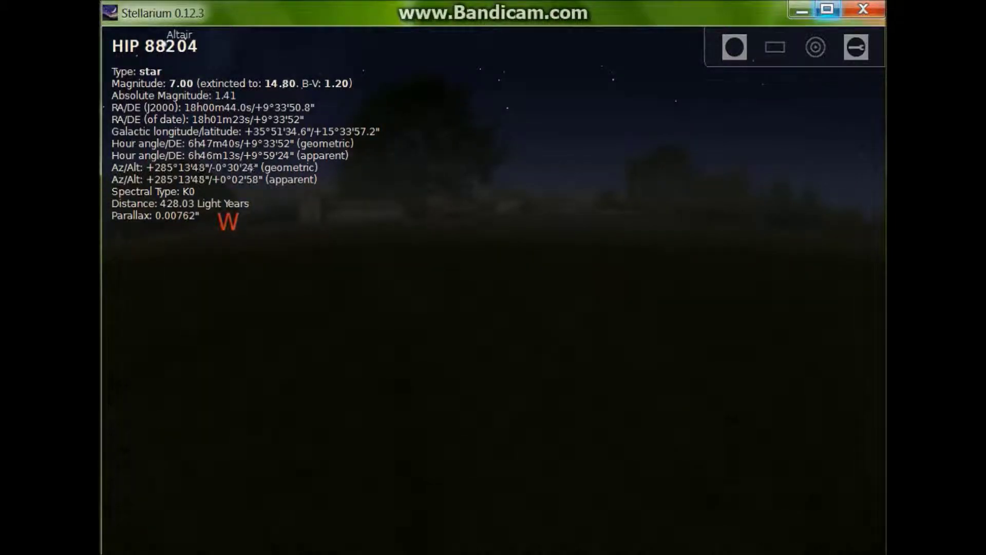
{"action": "left_click", "coordinate": [827, 9]}
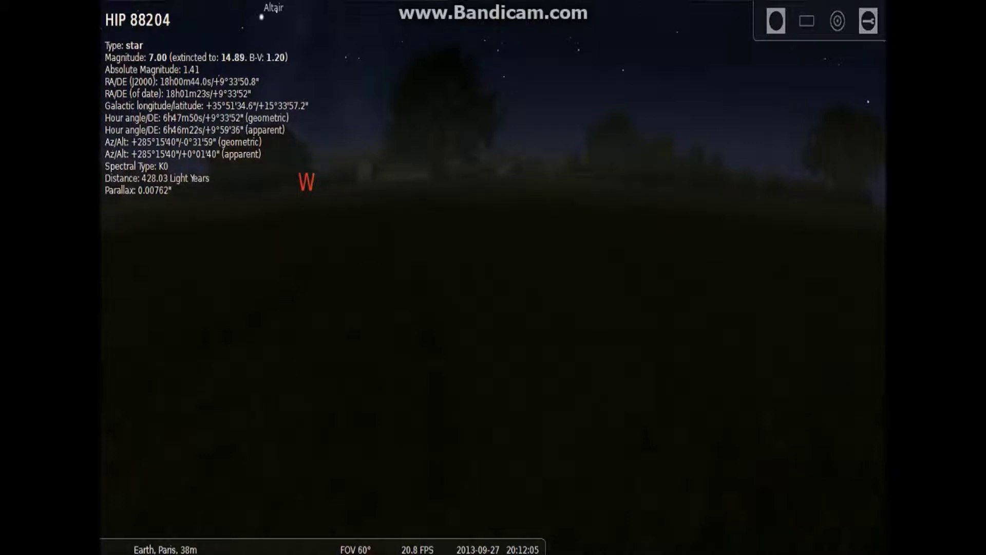
- Examine the sky from the western horizon through north to Betelgeuse and Rigel between east and south
{"action": "left_click_drag", "start_coordinate": [387, 232], "coordinate": [313, 389]}
{"action": "left_click_drag", "start_coordinate": [543, 287], "coordinate": [249, 357]}
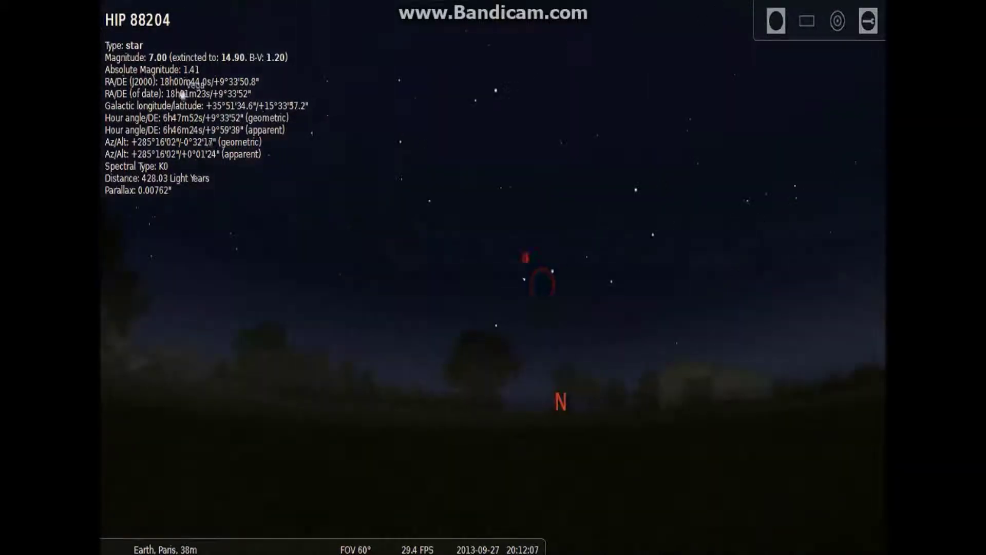
{"action": "left_click_drag", "start_coordinate": [625, 292], "coordinate": [240, 108]}
{"action": "left_click_drag", "start_coordinate": [496, 191], "coordinate": [341, 406]}
{"action": "left_click_drag", "start_coordinate": [404, 443], "coordinate": [465, 437]}
{"action": "left_click_drag", "start_coordinate": [449, 339], "coordinate": [483, 62]}
{"action": "left_click_drag", "start_coordinate": [486, 311], "coordinate": [484, 247]}
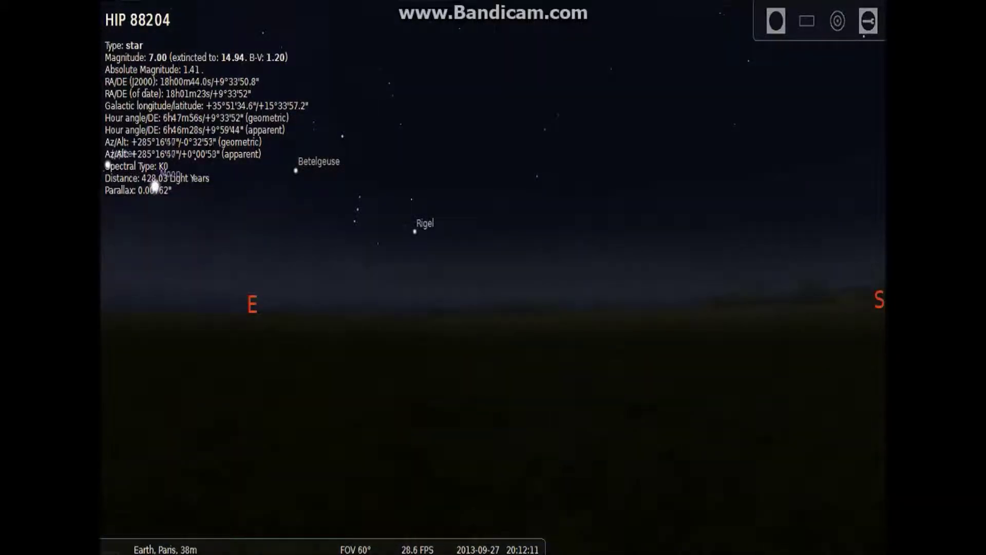
- Hide the ground, look at the sky below the horizon, and show the ground again
{"action": "mouse_move", "coordinate": [366, 541]}
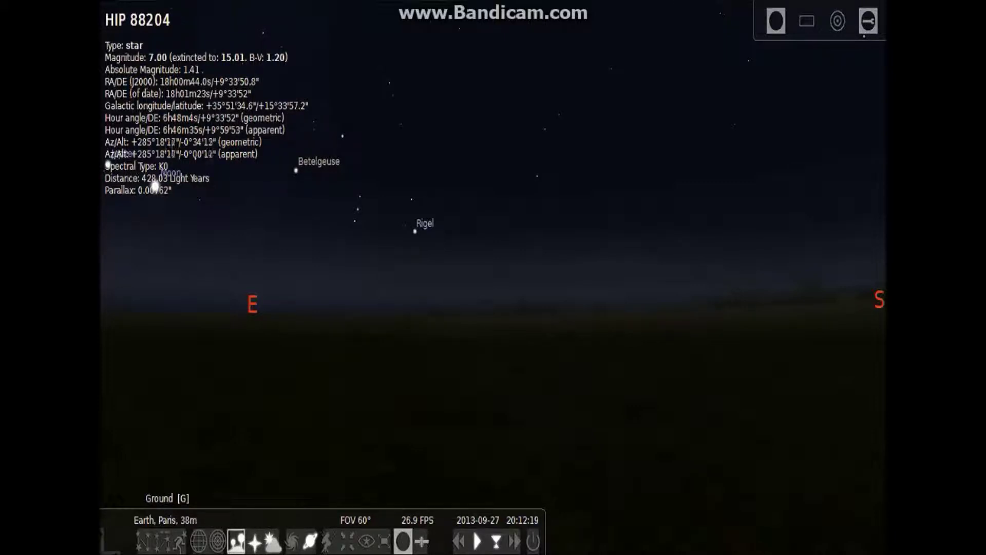
{"action": "left_click", "coordinate": [236, 541]}
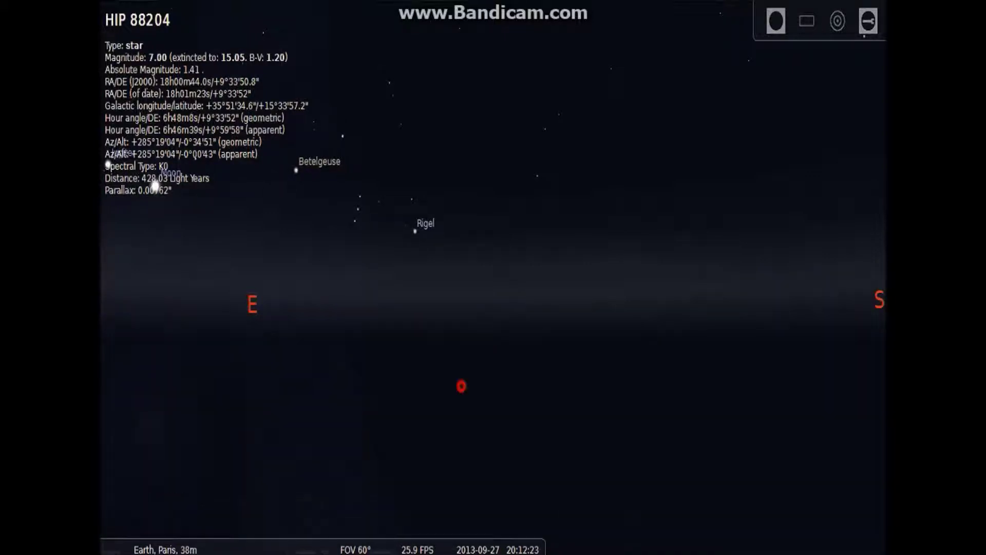
{"action": "left_click_drag", "start_coordinate": [460, 385], "coordinate": [418, 286]}
{"action": "left_click_drag", "start_coordinate": [440, 414], "coordinate": [281, 124]}
{"action": "left_click_drag", "start_coordinate": [332, 275], "coordinate": [368, 506]}
{"action": "left_click_drag", "start_coordinate": [368, 205], "coordinate": [449, 332]}
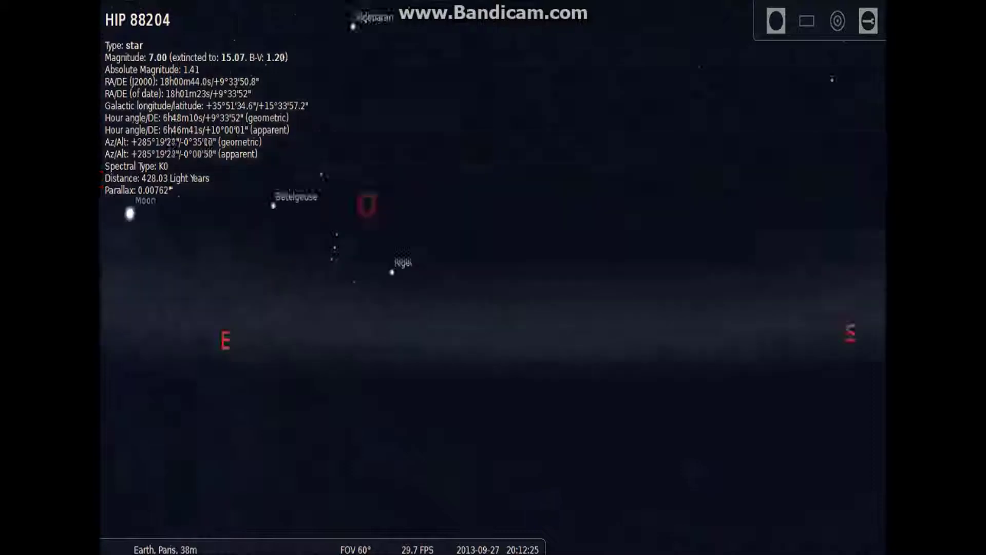
{"action": "left_click_drag", "start_coordinate": [334, 470], "coordinate": [225, 353]}
{"action": "left_click", "coordinate": [236, 541]}
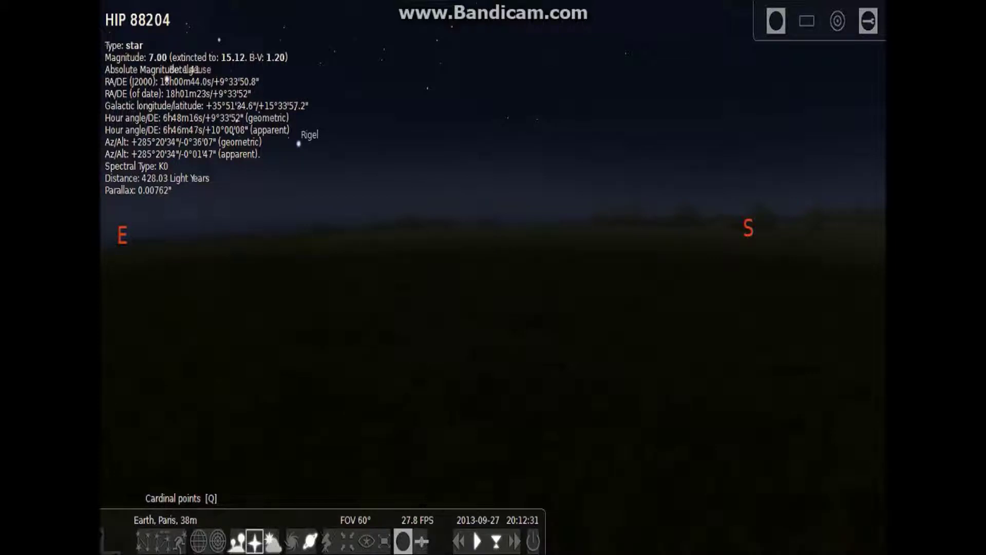
- Hide the cardinal point labels along the horizon
{"action": "left_click", "coordinate": [254, 541]}
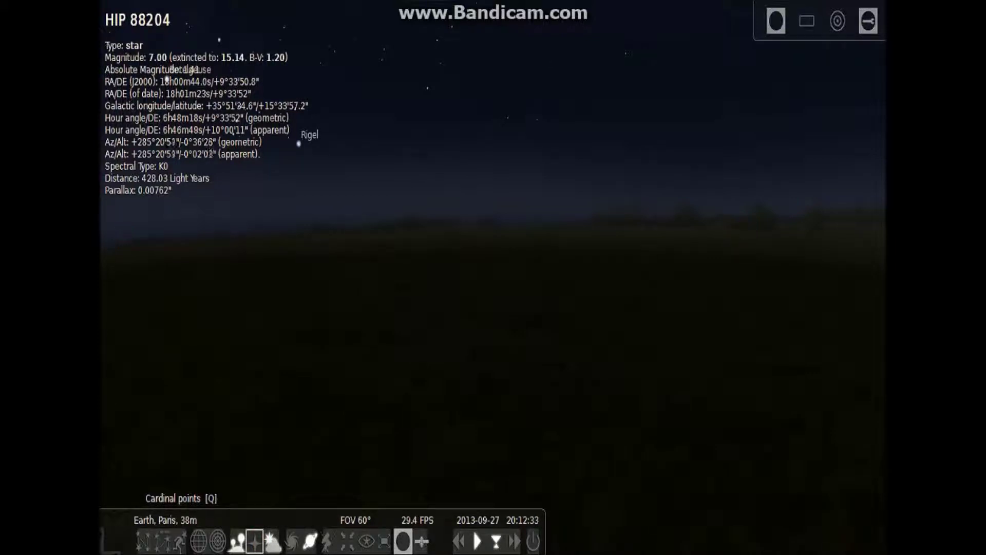
{"action": "left_click_drag", "start_coordinate": [388, 343], "coordinate": [380, 431]}
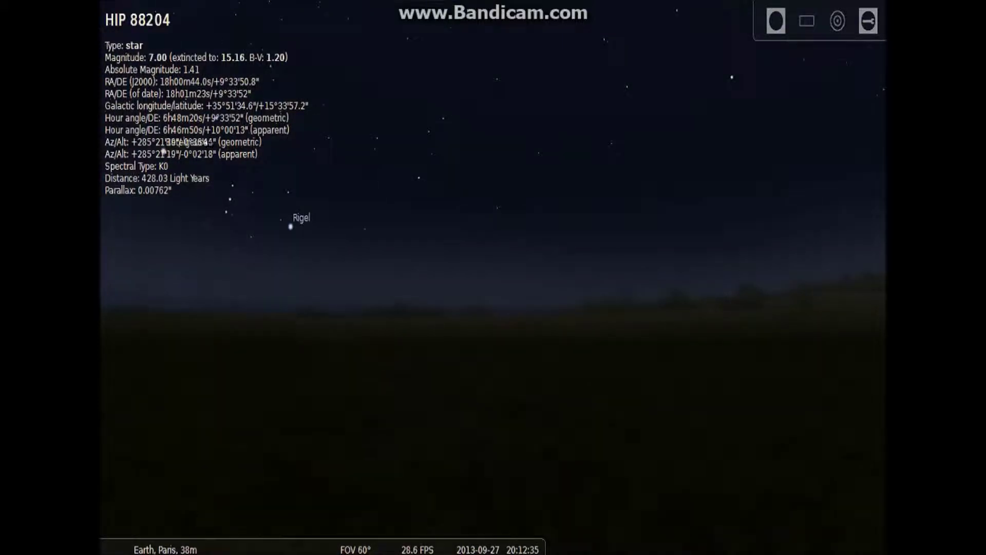
- Switch the atmosphere off to compare the stars without it, and switch it back on
{"action": "mouse_move", "coordinate": [292, 541]}
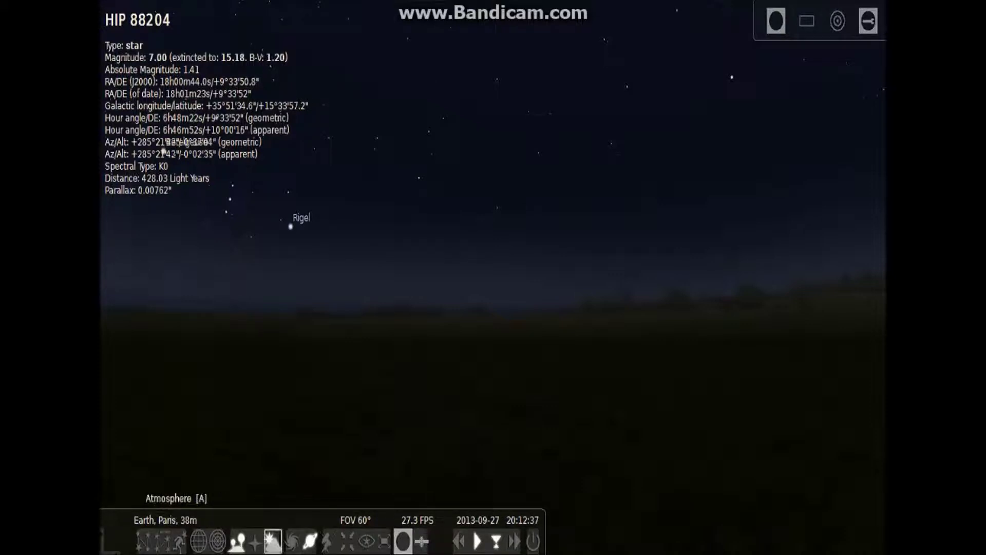
{"action": "left_click", "coordinate": [272, 541]}
{"action": "left_click", "coordinate": [272, 541]}
{"action": "left_click", "coordinate": [273, 541]}
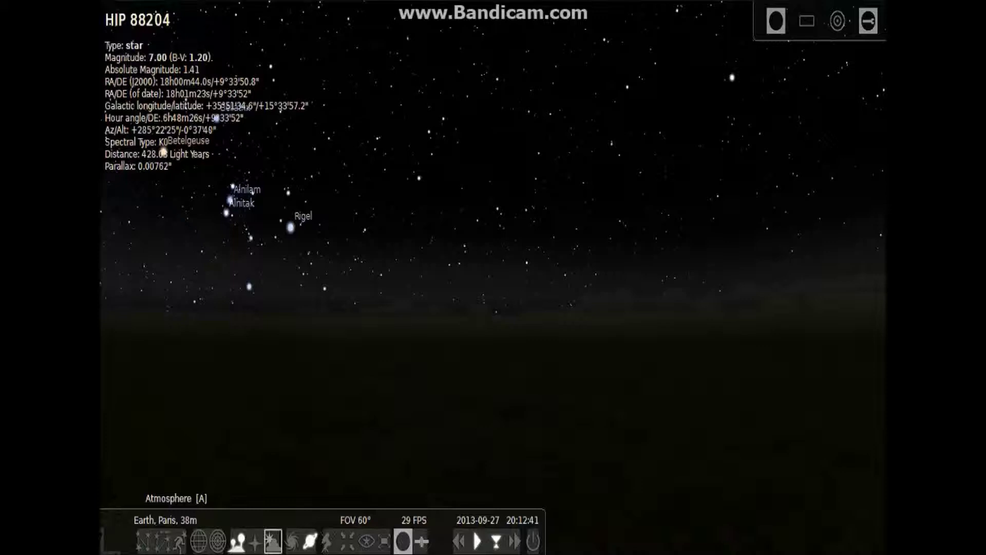
{"action": "left_click", "coordinate": [273, 541]}
{"action": "left_click_drag", "start_coordinate": [516, 312], "coordinate": [257, 311]}
{"action": "mouse_move", "coordinate": [273, 541]}
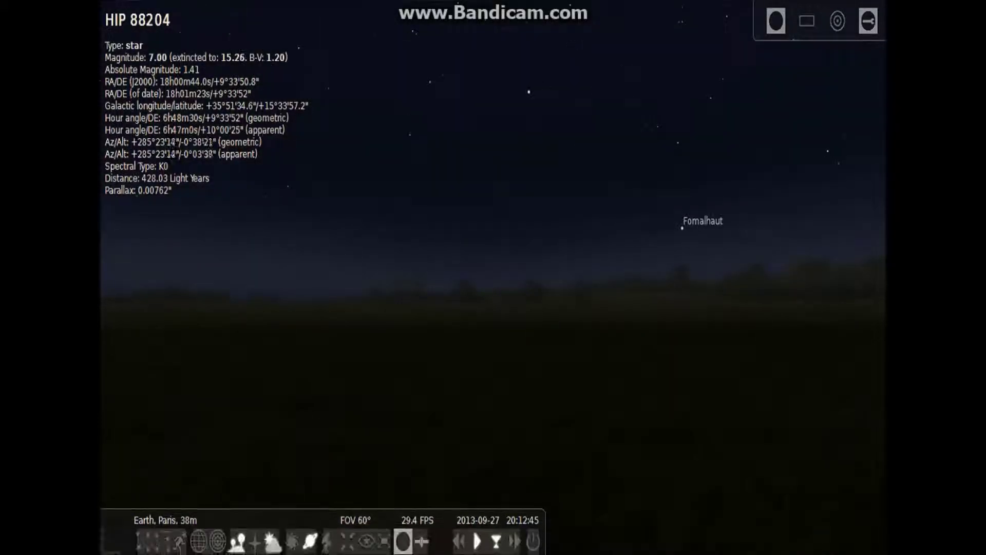
- Advance the simulated time to hour 4 on 2013/9/28 and close the date and time window
{"action": "mouse_move", "coordinate": [161, 541]}
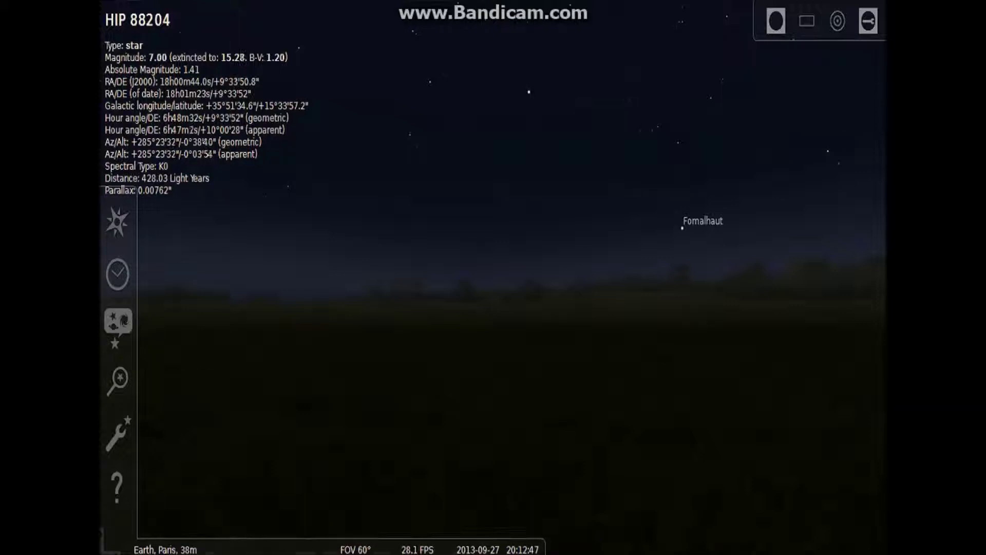
{"action": "left_click", "coordinate": [117, 275]}
{"action": "left_click", "coordinate": [523, 272]}
{"action": "left_click", "coordinate": [524, 272]}
{"action": "left_click", "coordinate": [523, 272]}
{"action": "left_click", "coordinate": [523, 272]}
{"action": "left_click", "coordinate": [522, 272]}
{"action": "left_click", "coordinate": [522, 272]}
{"action": "left_click", "coordinate": [522, 272]}
{"action": "left_click", "coordinate": [524, 272]}
{"action": "left_click_drag", "start_coordinate": [206, 267], "coordinate": [153, 207]}
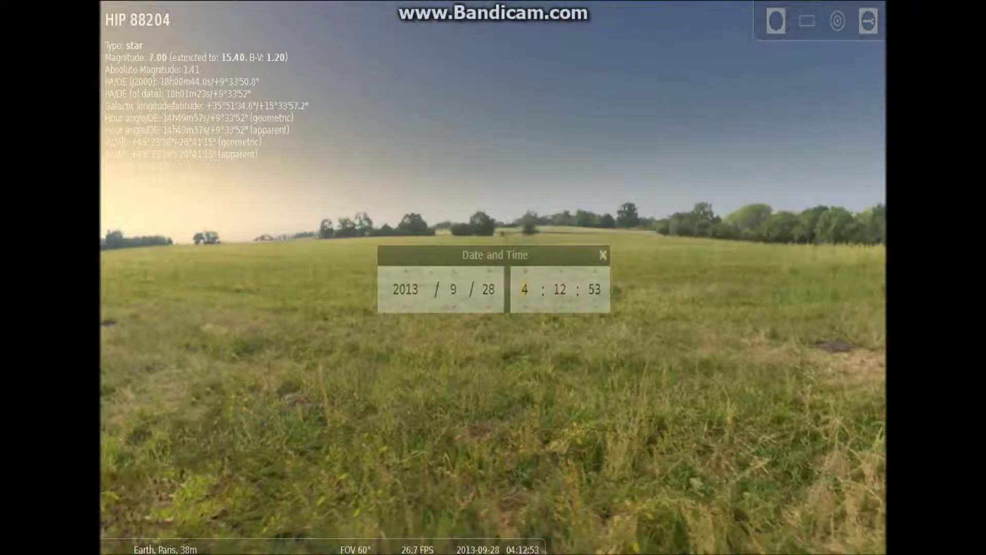
{"action": "left_click", "coordinate": [603, 255]}
- Centre the view on the selected star, and bring the Sun above the horizon into view
{"action": "key", "text": "space"}
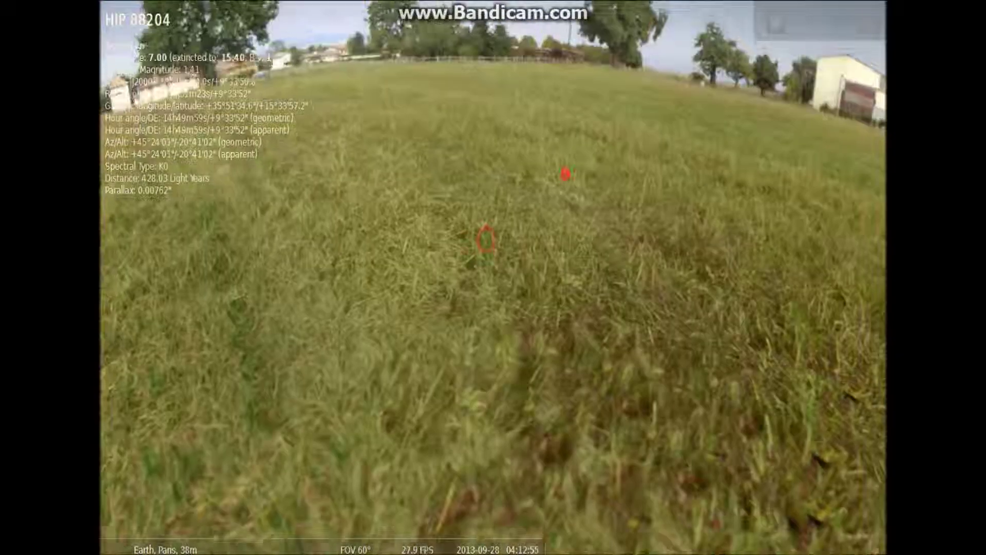
{"action": "left_click_drag", "start_coordinate": [565, 174], "coordinate": [308, 346]}
{"action": "key", "text": "space"}
{"action": "left_click_drag", "start_coordinate": [403, 48], "coordinate": [552, 235]}
{"action": "left_click_drag", "start_coordinate": [420, 124], "coordinate": [563, 201]}
{"action": "left_click_drag", "start_coordinate": [213, 312], "coordinate": [508, 271]}
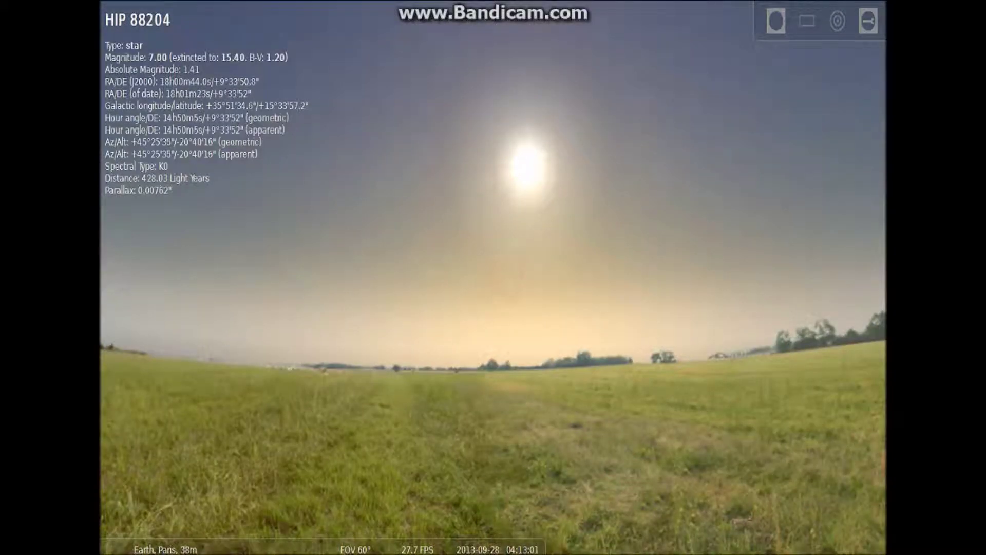
- Select the star HIP 73634 in the daytime sky
{"action": "left_click", "coordinate": [529, 159]}
{"action": "left_click", "coordinate": [158, 81]}
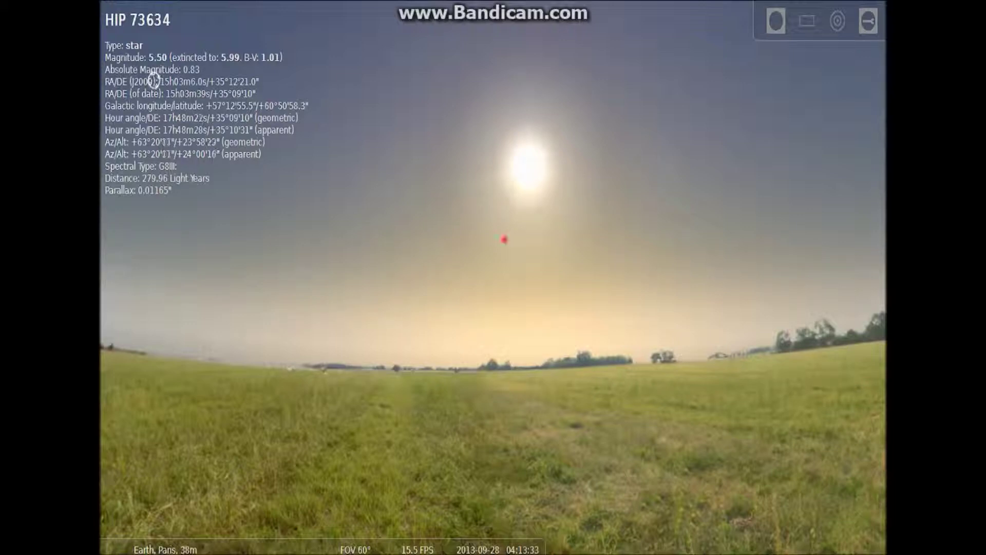
- Look around the daytime sky above the Sun and return to the field's horizon
{"action": "key", "text": "Up"}
{"action": "key", "text": "Right"}
{"action": "key", "text": "Up"}
{"action": "key", "text": "Right"}
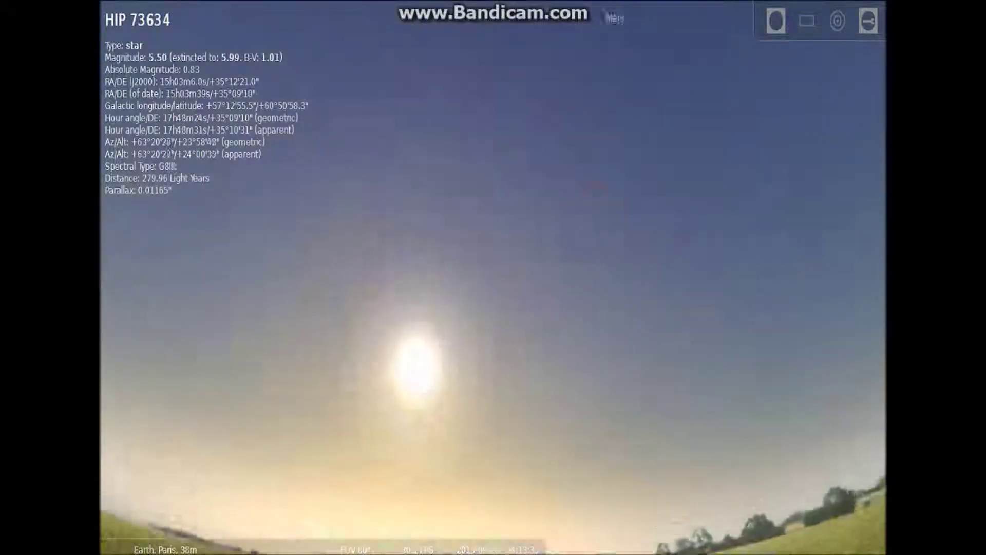
{"action": "key", "text": "Down"}
{"action": "key", "text": "Right"}
{"action": "key", "text": "Left"}
{"action": "key", "text": "Down"}
{"action": "key", "text": "Left"}
{"action": "left_click_drag", "start_coordinate": [475, 398], "coordinate": [401, 270]}
{"action": "left_click_drag", "start_coordinate": [739, 281], "coordinate": [614, 301]}
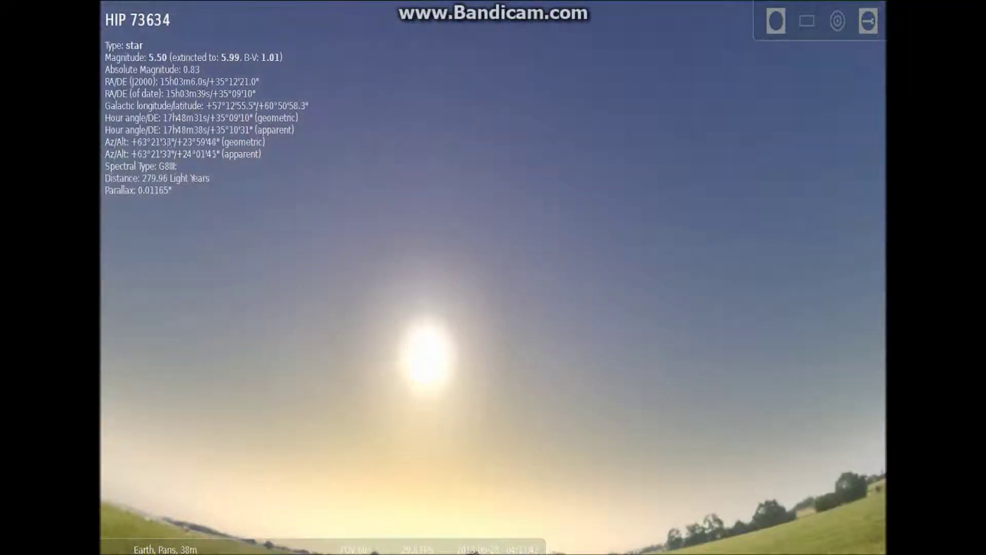
{"action": "left_click_drag", "start_coordinate": [389, 370], "coordinate": [318, 185]}
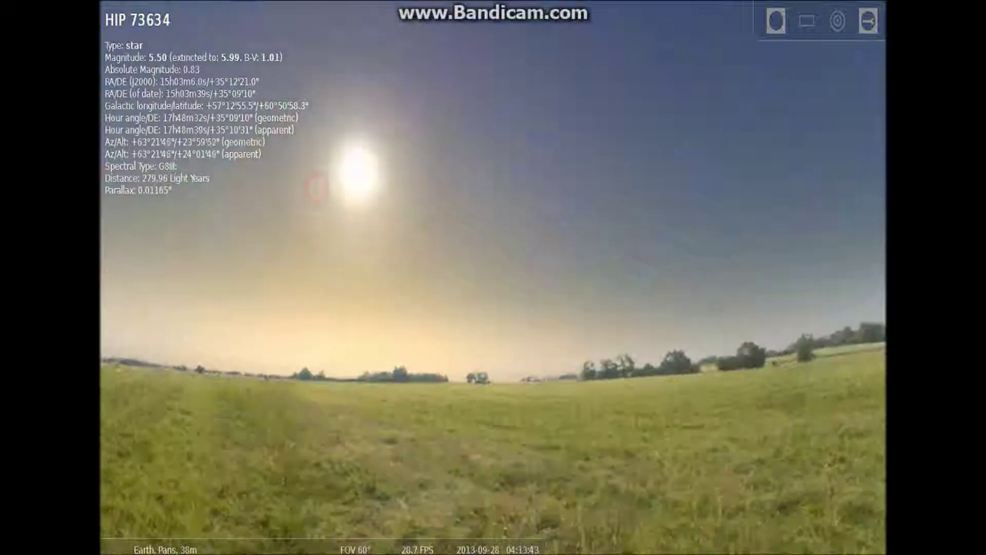
- Select the star Algorab between the Sun and the horizon
{"action": "left_click", "coordinate": [410, 220]}
{"action": "left_click", "coordinate": [388, 301]}
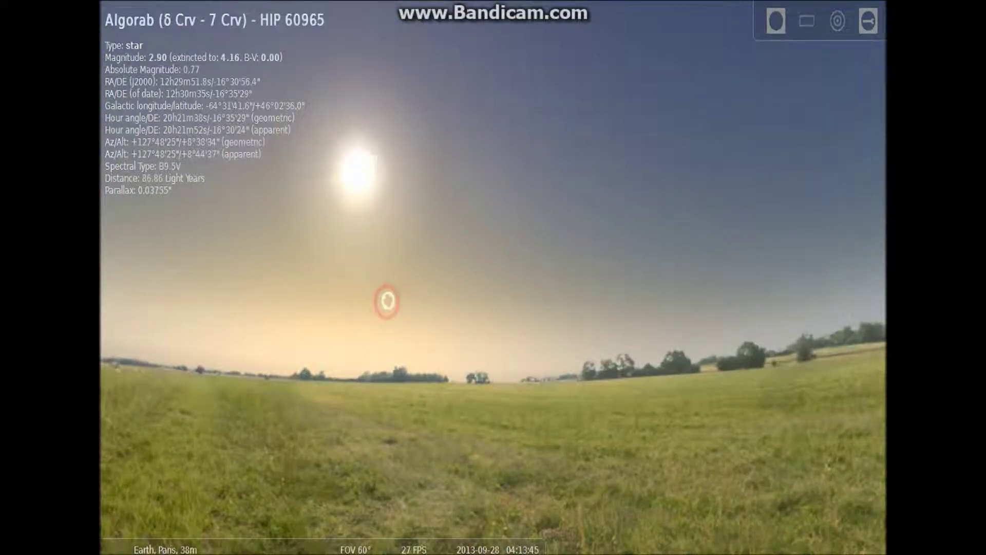
{"action": "left_click_drag", "start_coordinate": [386, 300], "coordinate": [396, 315]}
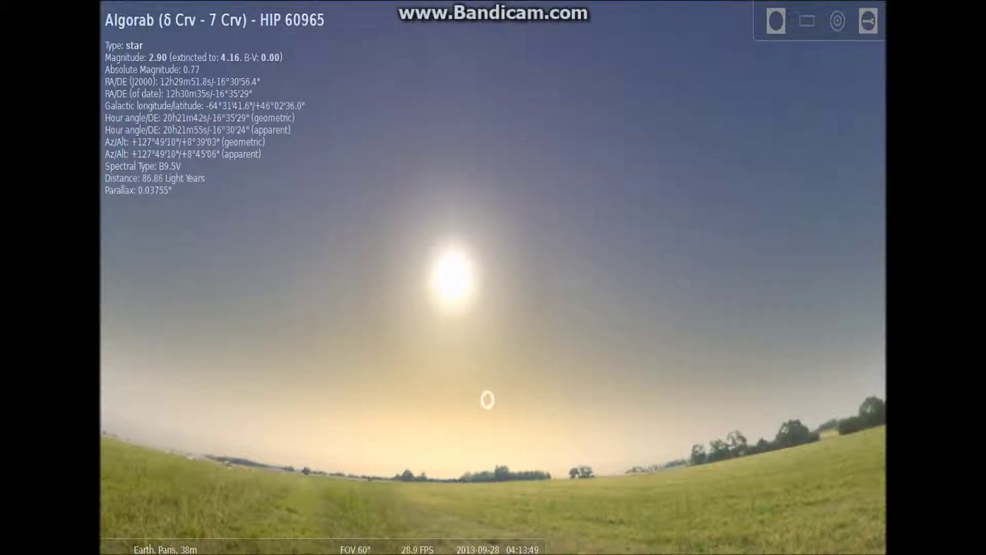
- Open the date and time settings and set the day to 27
{"action": "mouse_move", "coordinate": [117, 484]}
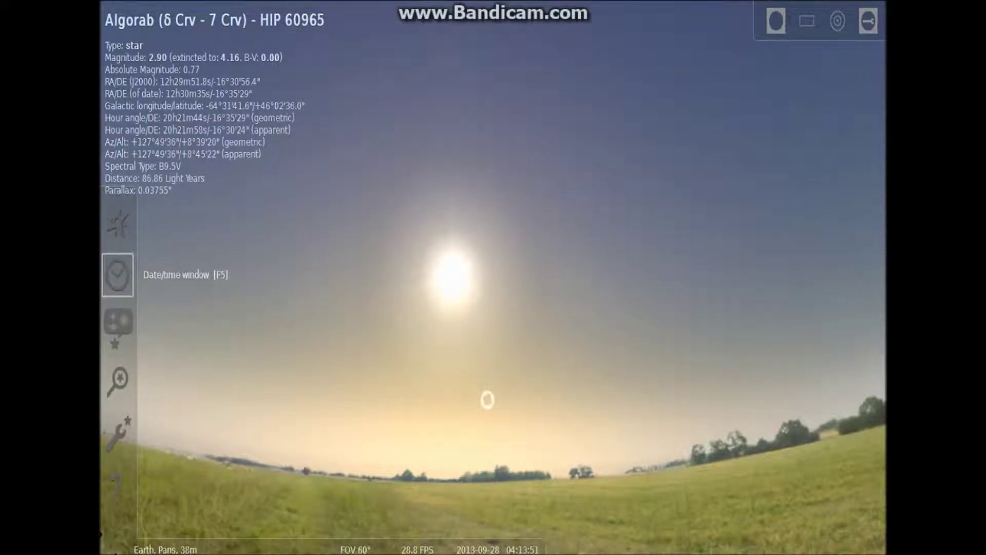
{"action": "left_click", "coordinate": [117, 275]}
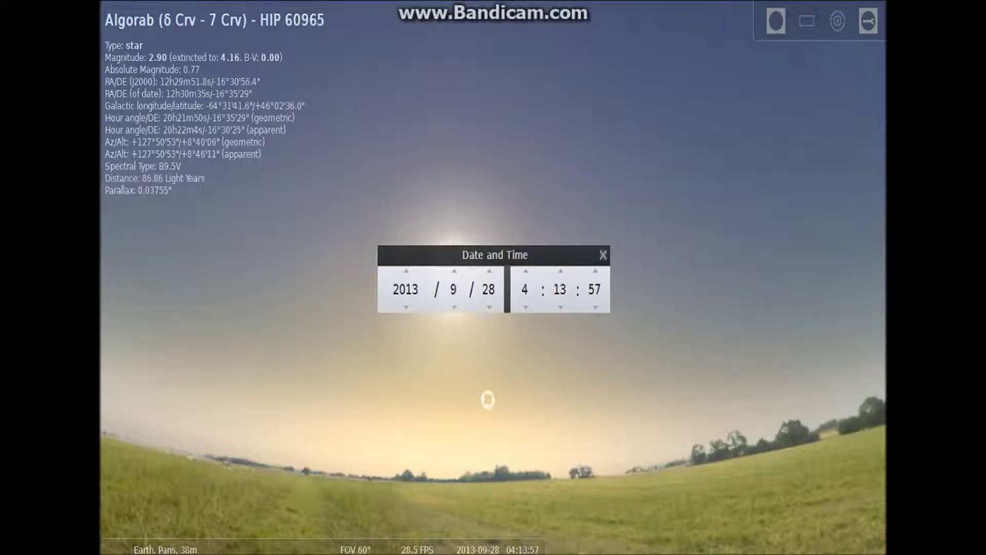
{"action": "left_click", "coordinate": [489, 307]}
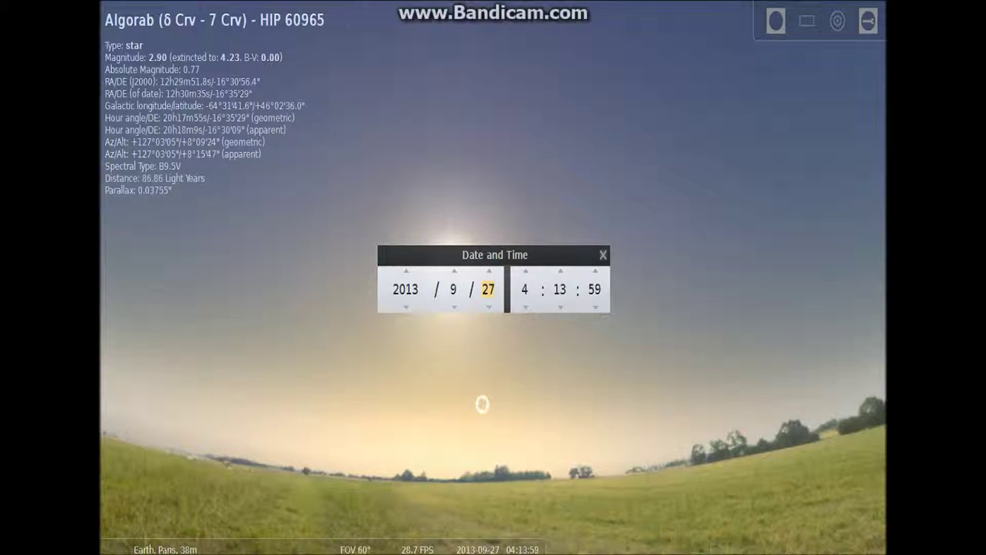
- Set the year back to 1960
{"action": "left_click", "coordinate": [405, 307]}
{"action": "left_click", "coordinate": [405, 307]}
{"action": "left_click", "coordinate": [405, 307]}
{"action": "left_click", "coordinate": [405, 307]}
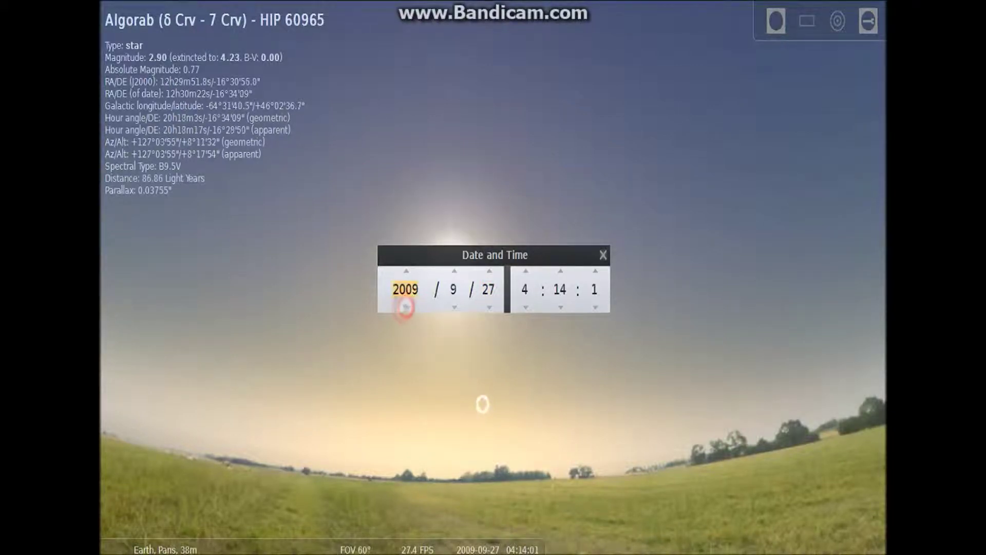
{"action": "left_click", "coordinate": [405, 307]}
{"action": "left_click", "coordinate": [405, 308]}
{"action": "left_click", "coordinate": [405, 308]}
{"action": "left_click", "coordinate": [404, 307]}
{"action": "left_click", "coordinate": [404, 307]}
{"action": "left_click", "coordinate": [404, 307]}
{"action": "left_click", "coordinate": [404, 307]}
{"action": "left_click", "coordinate": [404, 307]}
{"action": "left_click", "coordinate": [404, 307]}
{"action": "left_click", "coordinate": [404, 307]}
{"action": "left_click", "coordinate": [404, 307]}
{"action": "left_click", "coordinate": [404, 307]}
{"action": "left_click", "coordinate": [404, 307]}
{"action": "left_click", "coordinate": [404, 307]}
{"action": "left_click", "coordinate": [404, 307]}
{"action": "left_click", "coordinate": [405, 308]}
{"action": "left_click", "coordinate": [405, 307]}
{"action": "left_click", "coordinate": [405, 307]}
{"action": "left_click", "coordinate": [405, 307]}
- Set the hour to 15 for the simulated date 1960/9/27
{"action": "left_click_drag", "start_coordinate": [444, 340], "coordinate": [298, 59]}
{"action": "left_click_drag", "start_coordinate": [480, 314], "coordinate": [343, 211]}
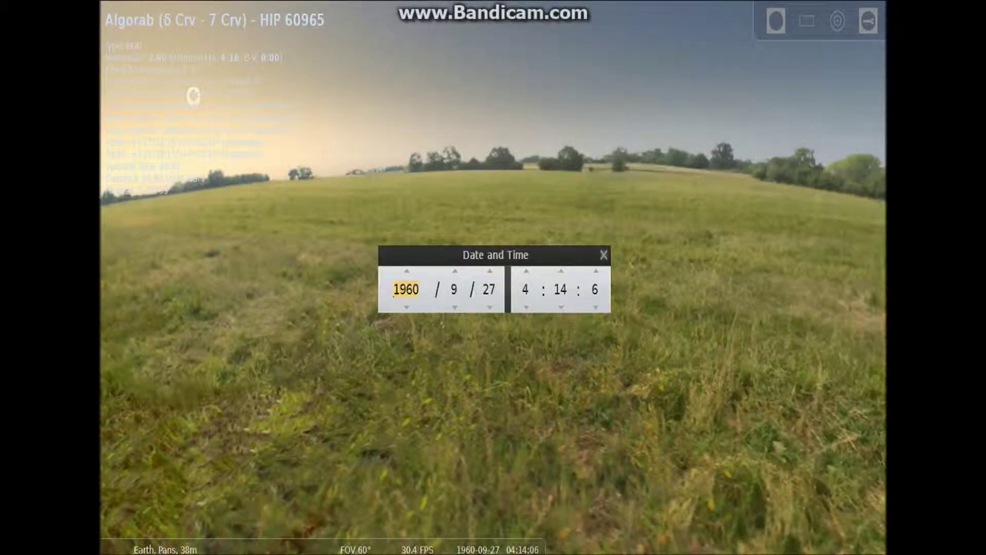
{"action": "left_click", "coordinate": [525, 272]}
{"action": "left_click", "coordinate": [525, 273]}
{"action": "left_click", "coordinate": [525, 273]}
{"action": "left_click", "coordinate": [525, 273]}
{"action": "left_click", "coordinate": [525, 273]}
{"action": "left_click", "coordinate": [525, 272]}
{"action": "left_click", "coordinate": [525, 272]}
{"action": "left_click", "coordinate": [525, 272]}
{"action": "left_click", "coordinate": [525, 271]}
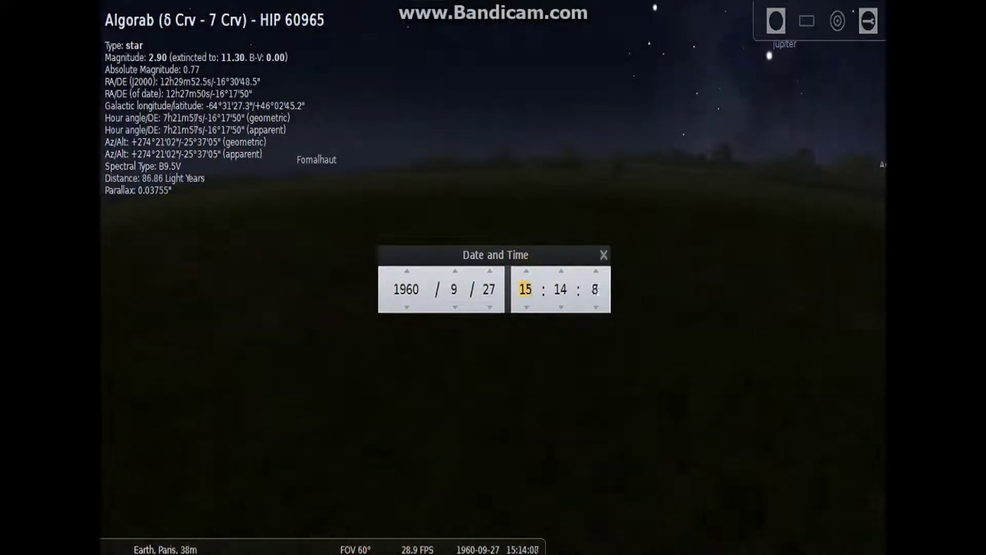
- Set the minutes to 18 for the simulated time and look over the sky around the Moon and Jupiter
{"action": "left_click", "coordinate": [560, 271]}
{"action": "double_click", "coordinate": [561, 271]}
{"action": "left_click", "coordinate": [561, 270]}
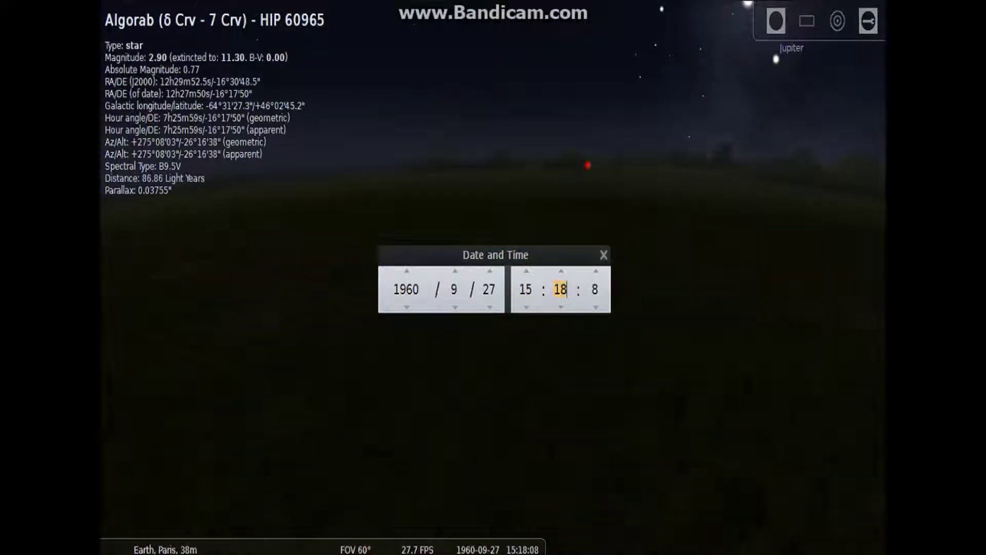
{"action": "left_click_drag", "start_coordinate": [615, 222], "coordinate": [313, 386]}
{"action": "left_click_drag", "start_coordinate": [678, 328], "coordinate": [791, 360]}
{"action": "left_click", "coordinate": [432, 254]}
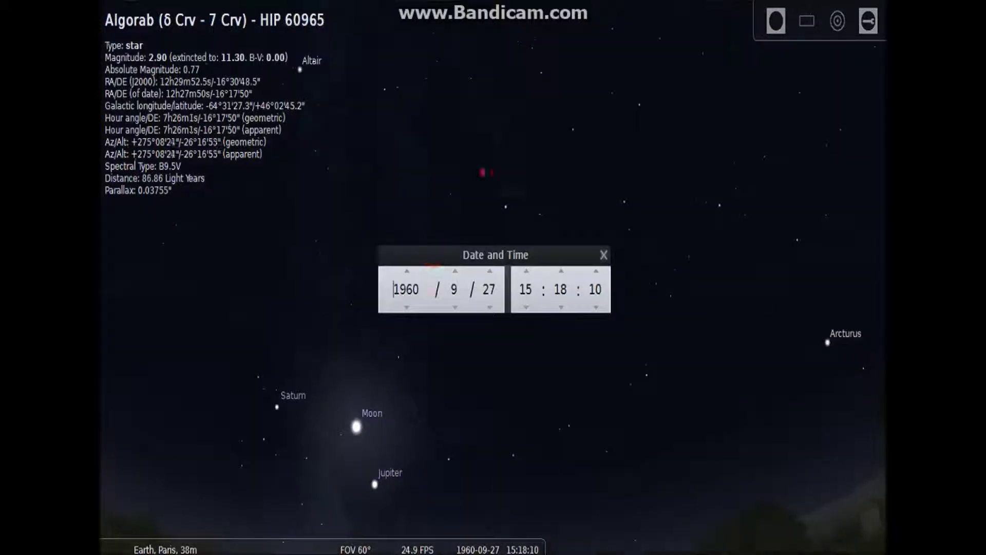
{"action": "left_click_drag", "start_coordinate": [312, 327], "coordinate": [488, 164]}
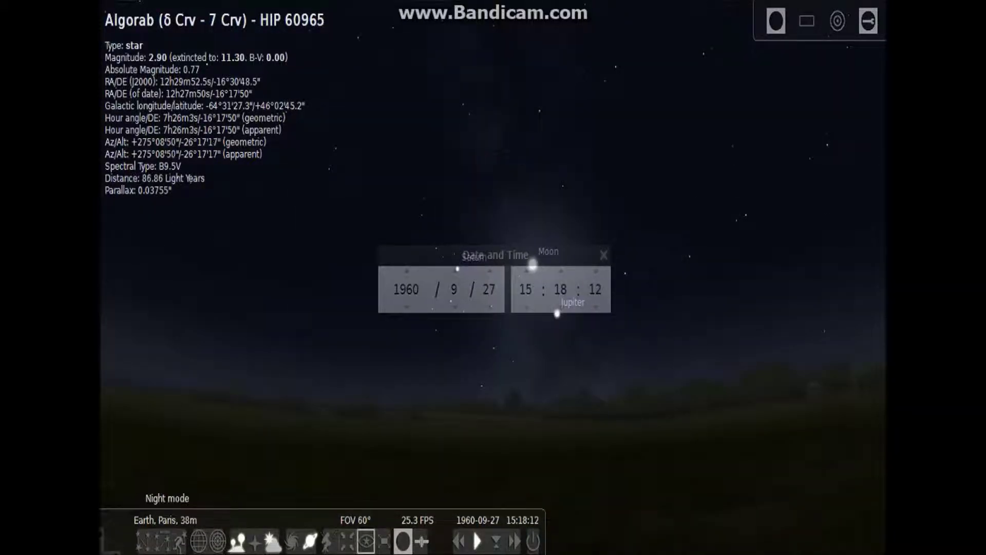
- Turn on night mode, close the date and time settings, and look around the red-tinted sky
{"action": "left_click", "coordinate": [365, 541]}
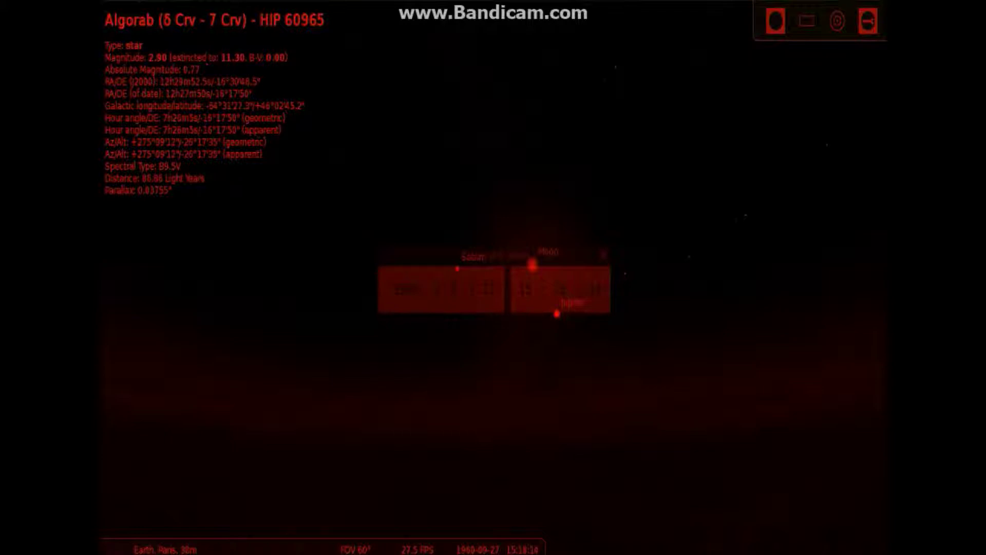
{"action": "left_click_drag", "start_coordinate": [436, 443], "coordinate": [517, 394]}
{"action": "left_click", "coordinate": [600, 253]}
{"action": "left_click_drag", "start_coordinate": [599, 264], "coordinate": [240, 183]}
{"action": "left_click_drag", "start_coordinate": [515, 256], "coordinate": [260, 464]}
{"action": "left_click_drag", "start_coordinate": [548, 312], "coordinate": [329, 488]}
{"action": "left_click_drag", "start_coordinate": [466, 280], "coordinate": [452, 216]}
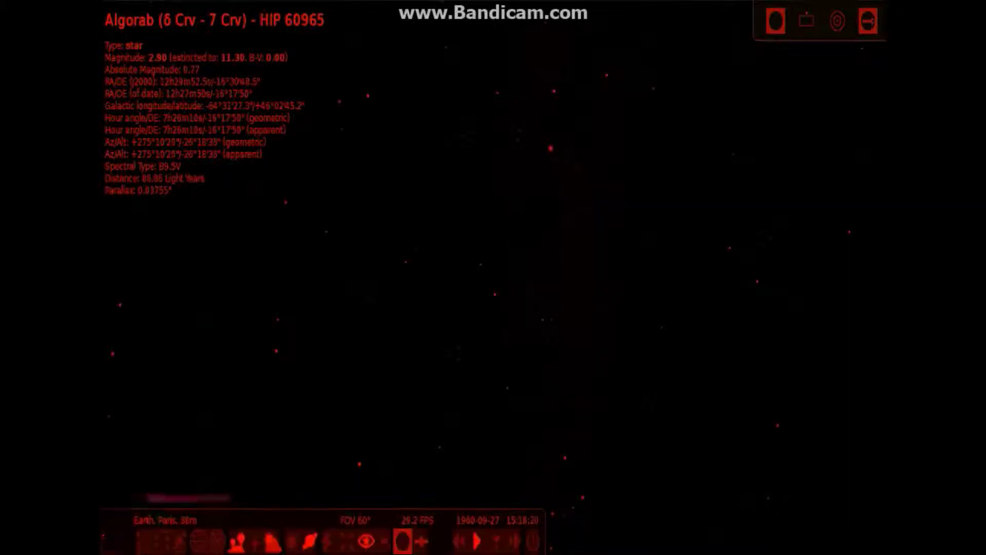
- Turn night mode off and bring the sky around Arcturus into view
{"action": "left_click", "coordinate": [403, 545]}
{"action": "left_click", "coordinate": [403, 542]}
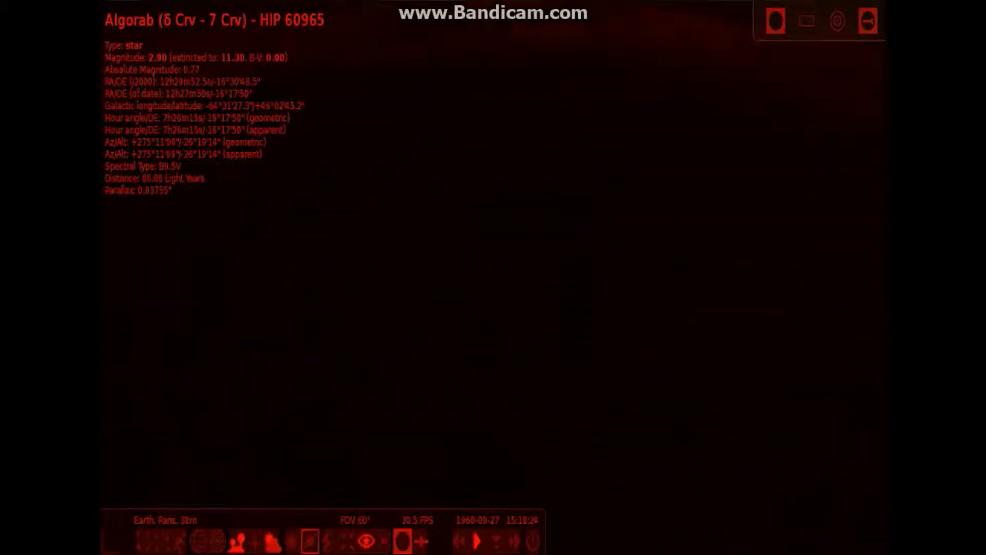
{"action": "left_click", "coordinate": [365, 540]}
{"action": "left_click_drag", "start_coordinate": [542, 306], "coordinate": [530, 552]}
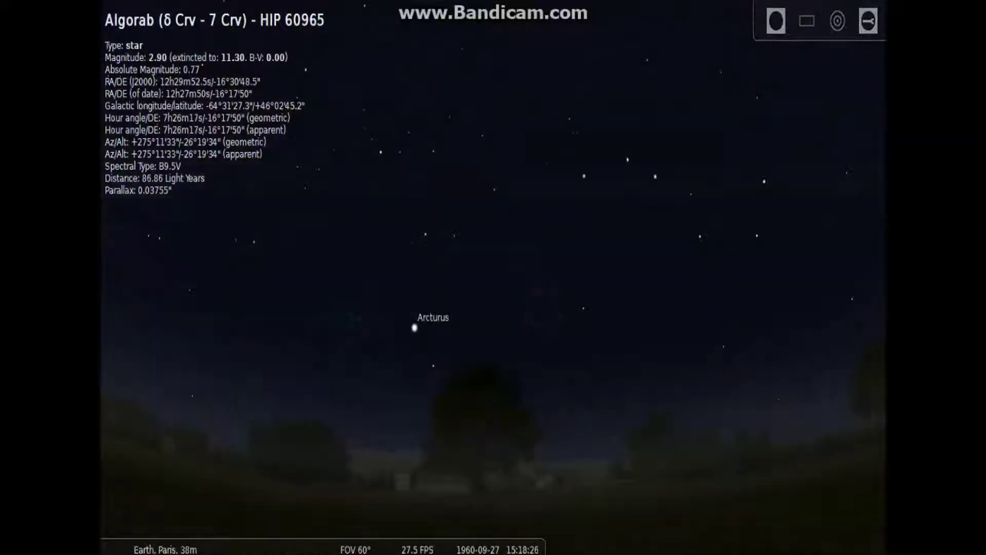
- Show the Telrad sight and centre it on Arcturus above the tree
{"action": "key", "text": "ctrl+b"}
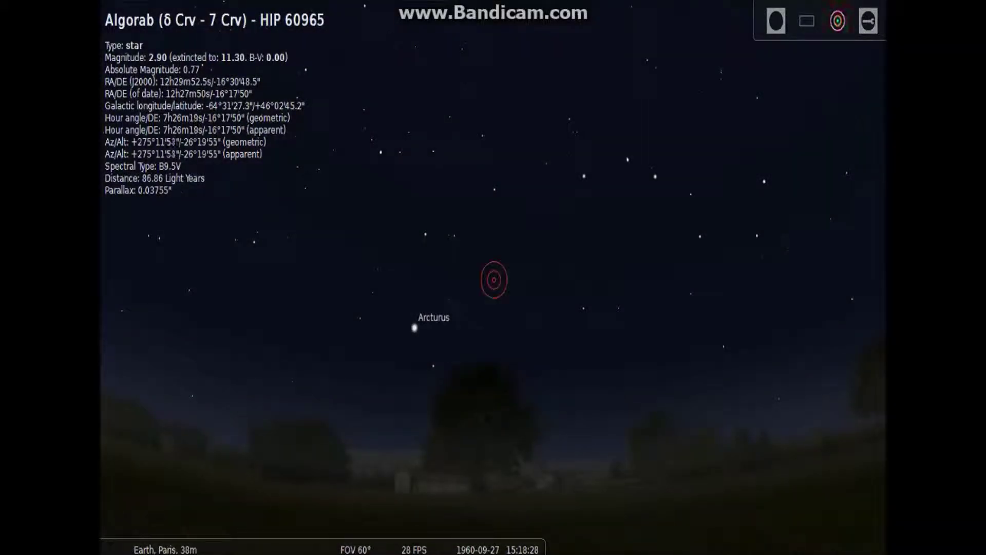
{"action": "left_click_drag", "start_coordinate": [494, 280], "coordinate": [575, 231]}
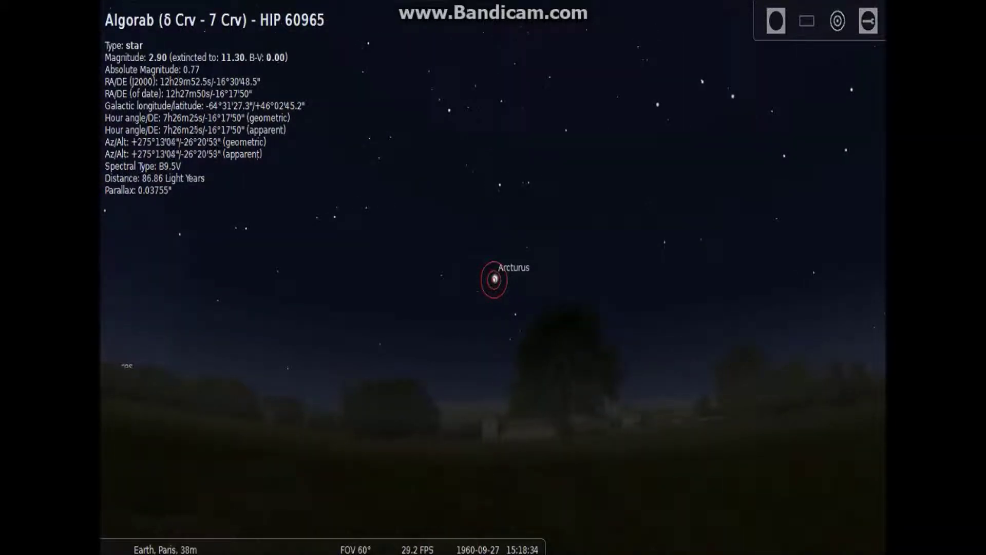
{"action": "left_click", "coordinate": [830, 19]}
{"action": "left_click", "coordinate": [830, 20]}
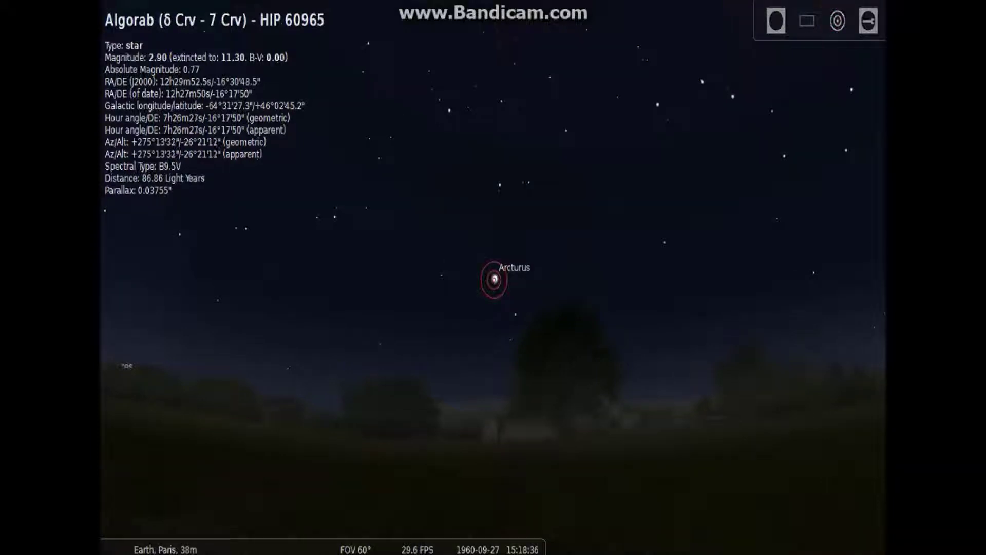
- Look through the telescope ocular view, then return to the normal sky view
{"action": "left_click", "coordinate": [771, 21]}
{"action": "left_click", "coordinate": [507, 392]}
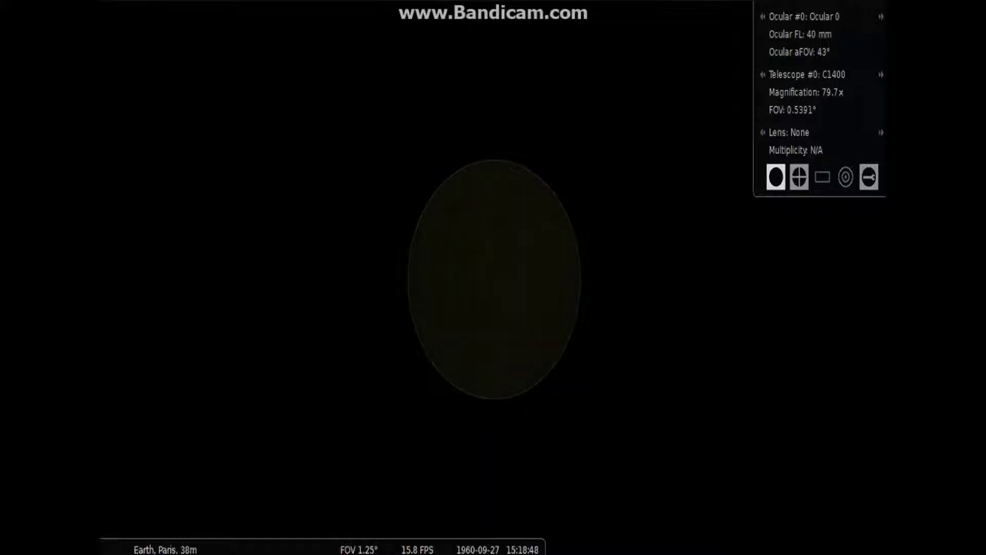
{"action": "key", "text": "ctrl+o"}
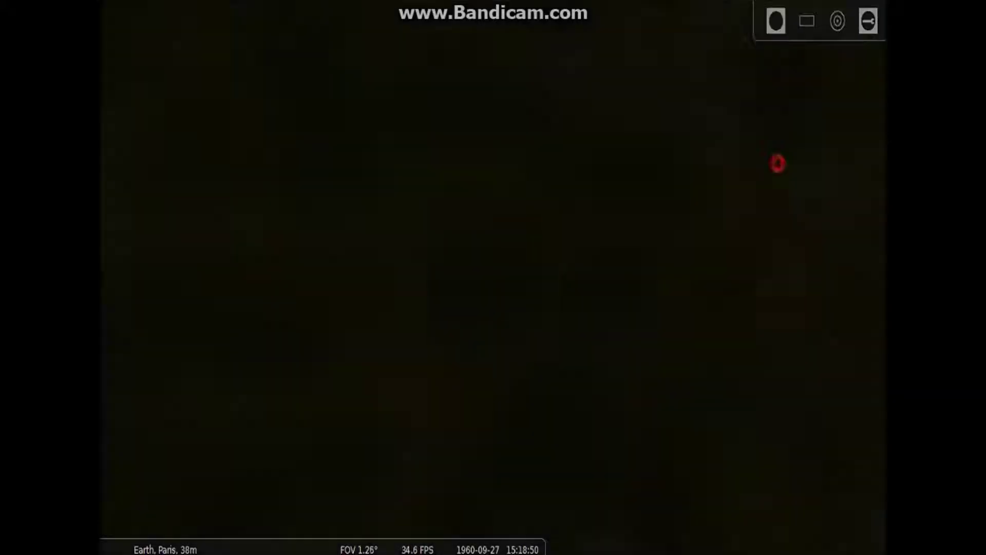
{"action": "left_click_drag", "start_coordinate": [637, 332], "coordinate": [688, 125]}
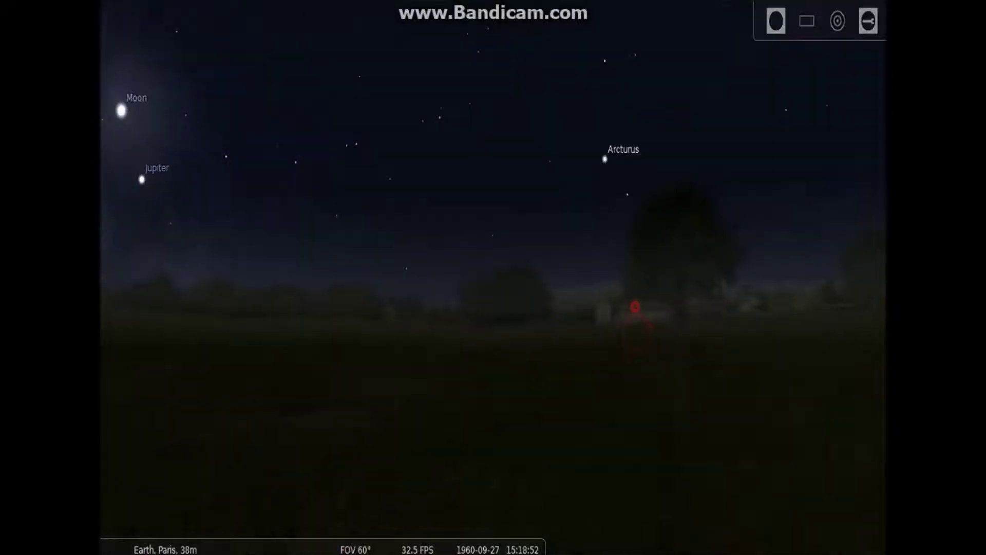
- Turn on the azimuthal grid and follow its lines up to the zenith
{"action": "left_click_drag", "start_coordinate": [635, 308], "coordinate": [858, 411]}
{"action": "left_click_drag", "start_coordinate": [502, 430], "coordinate": [827, 426]}
{"action": "left_click_drag", "start_coordinate": [458, 412], "coordinate": [529, 251]}
{"action": "mouse_move", "coordinate": [366, 541]}
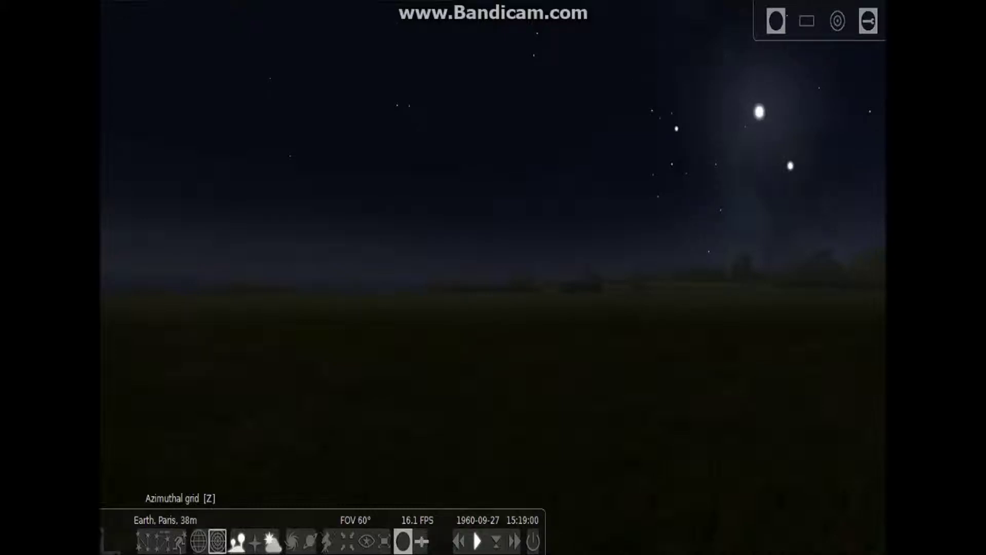
{"action": "left_click", "coordinate": [218, 541]}
{"action": "left_click_drag", "start_coordinate": [447, 181], "coordinate": [462, 487]}
{"action": "left_click_drag", "start_coordinate": [623, 235], "coordinate": [623, 463]}
{"action": "left_click_drag", "start_coordinate": [544, 264], "coordinate": [545, 514]}
{"action": "key", "text": "Down"}
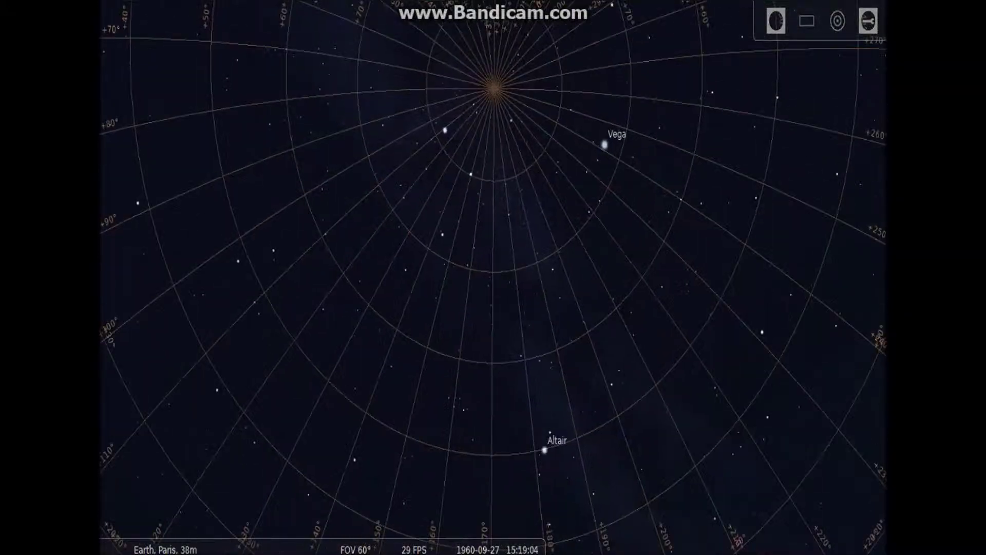
- Select the star 49 Aql beside Altair, then XY Lyr near Vega, to show their details
{"action": "left_click", "coordinate": [489, 209]}
{"action": "left_click", "coordinate": [478, 203]}
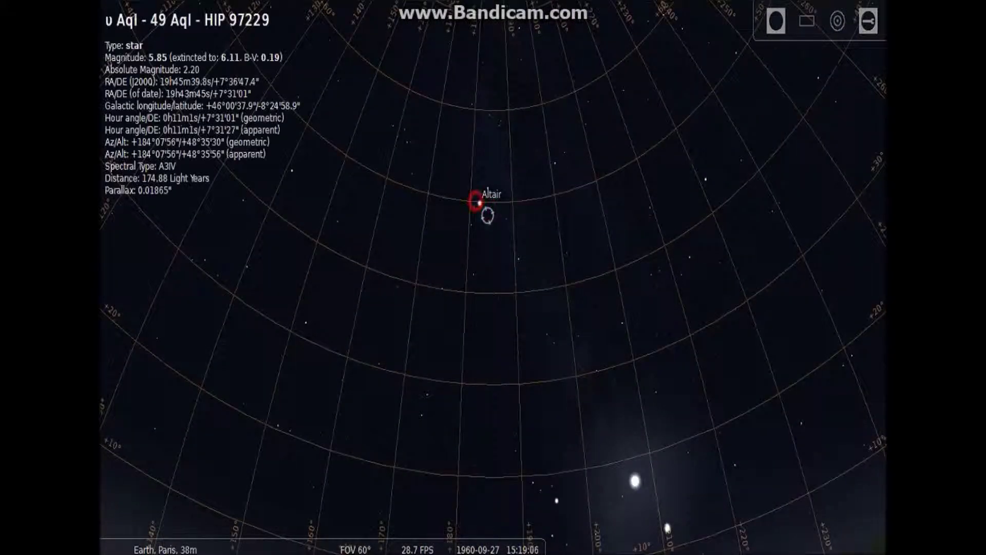
{"action": "left_click_drag", "start_coordinate": [537, 168], "coordinate": [581, 328]}
{"action": "left_click", "coordinate": [531, 319]}
- Select the star Arcturus low above the tree on the horizon
{"action": "left_click_drag", "start_coordinate": [633, 386], "coordinate": [614, 272]}
{"action": "left_click_drag", "start_coordinate": [473, 244], "coordinate": [470, 181]}
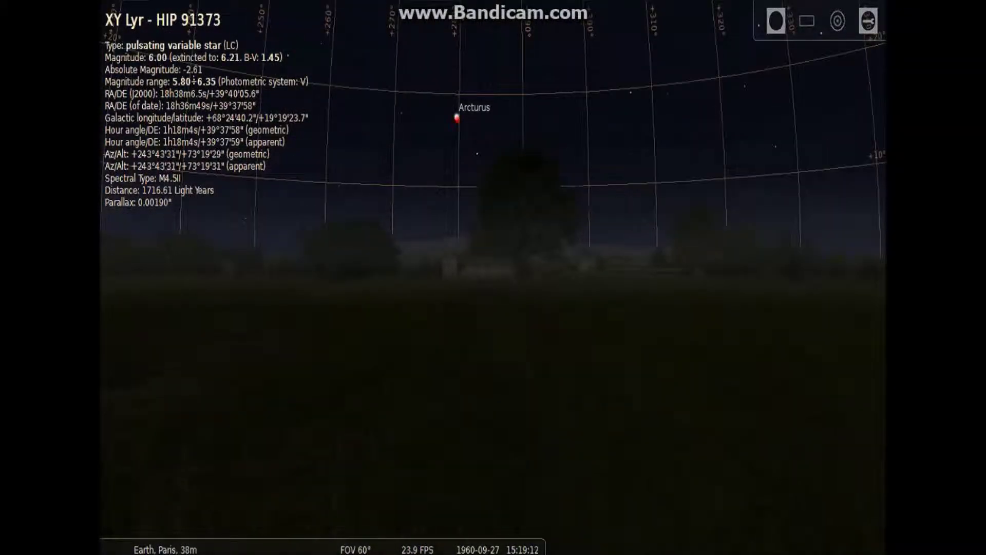
{"action": "left_click", "coordinate": [457, 118]}
- Select the Moon, then Jupiter just below it, to show their details
{"action": "left_click_drag", "start_coordinate": [534, 108], "coordinate": [719, 311]}
{"action": "left_click_drag", "start_coordinate": [264, 226], "coordinate": [459, 264]}
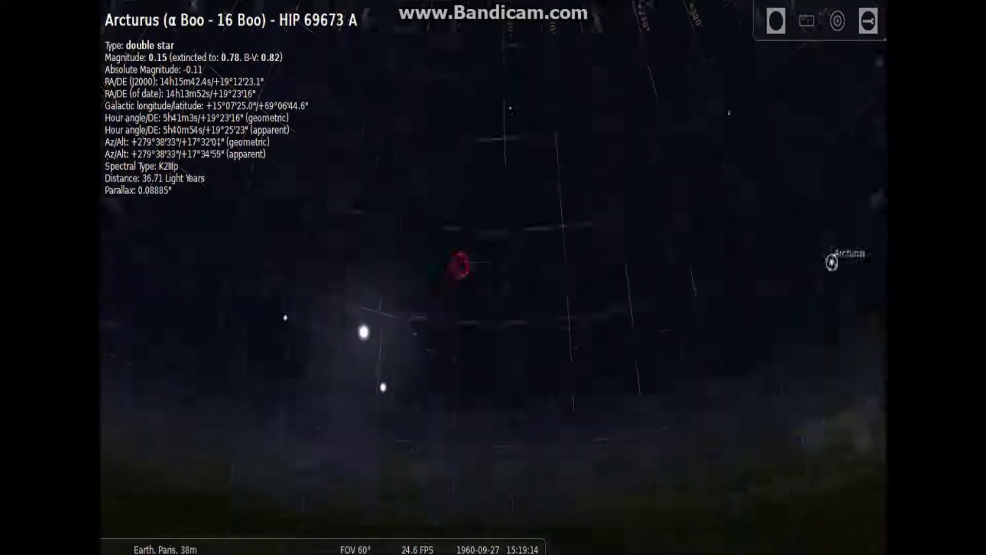
{"action": "left_click", "coordinate": [498, 325]}
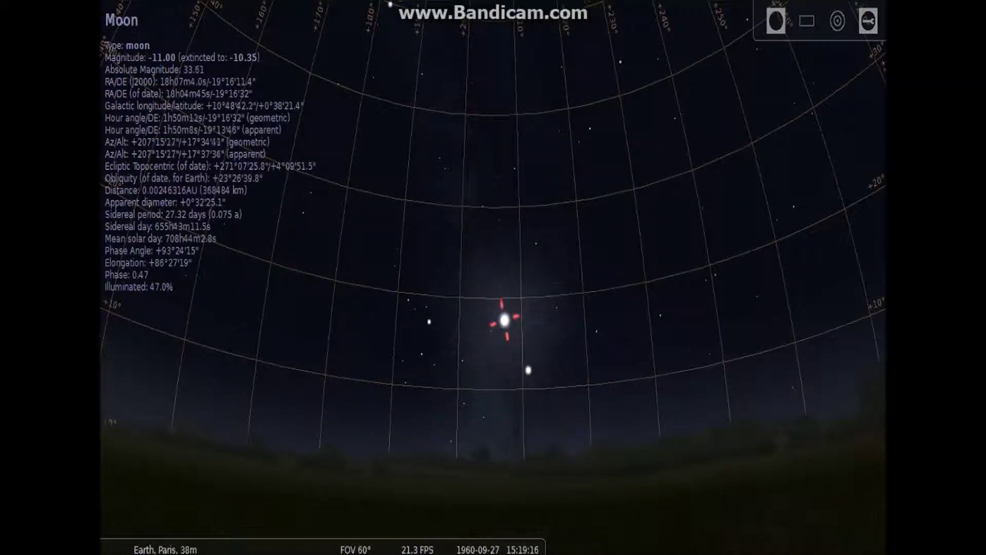
{"action": "left_click", "coordinate": [528, 369]}
- Select the Cygnus stars Deneb, Sadr and Gienah near the zenith one after another
{"action": "key", "text": "Left"}
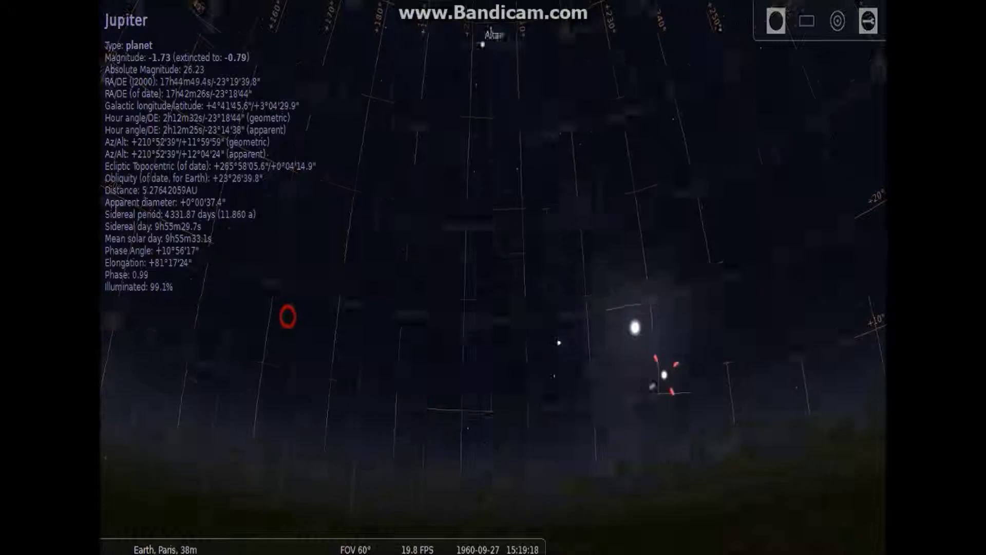
{"action": "left_click_drag", "start_coordinate": [374, 315], "coordinate": [557, 501]}
{"action": "left_click_drag", "start_coordinate": [530, 272], "coordinate": [527, 382]}
{"action": "left_click", "coordinate": [498, 110]}
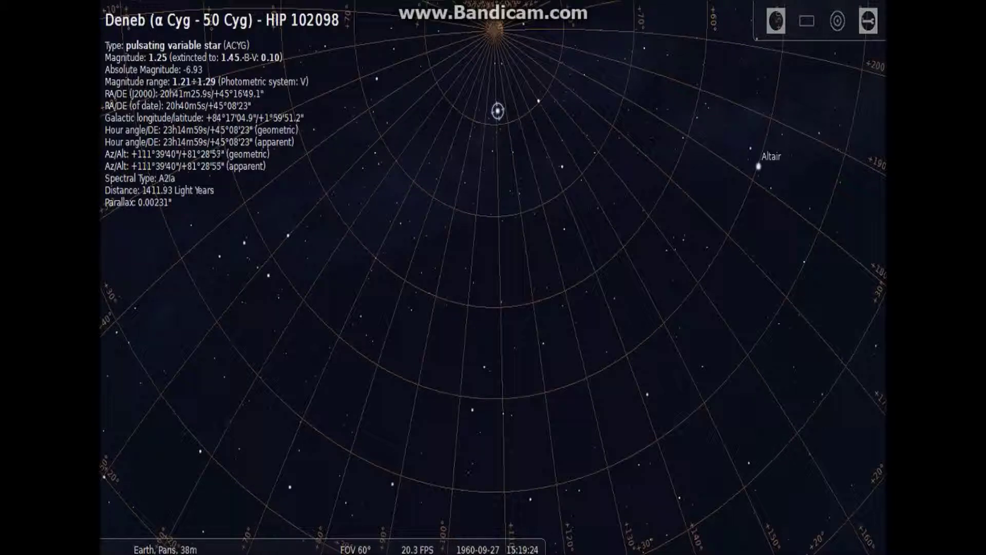
{"action": "left_click", "coordinate": [539, 101]}
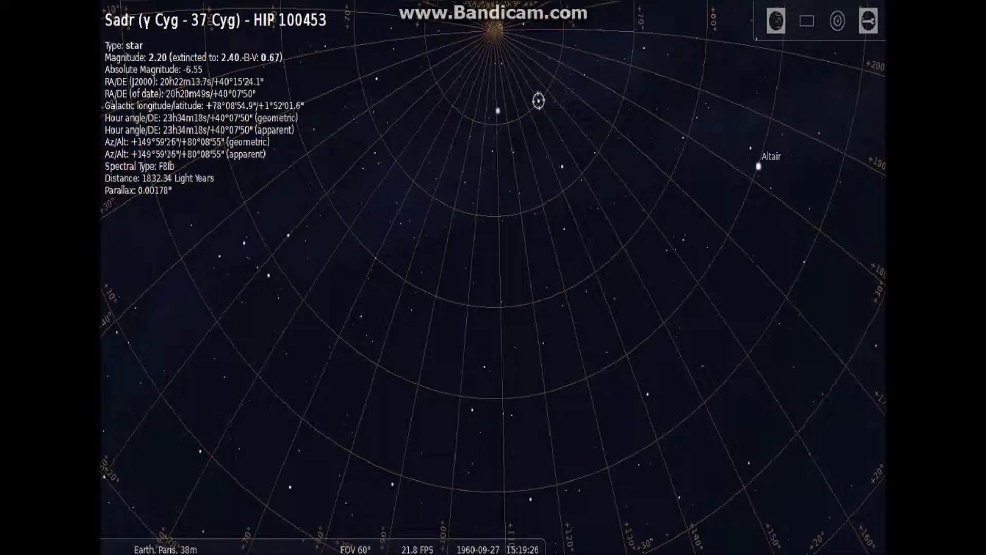
{"action": "left_click", "coordinate": [562, 166]}
{"action": "left_click", "coordinate": [459, 151]}
- Select the star Rotanev in Delphinus, then Vega, to show their details
{"action": "left_click_drag", "start_coordinate": [459, 151], "coordinate": [522, 402]}
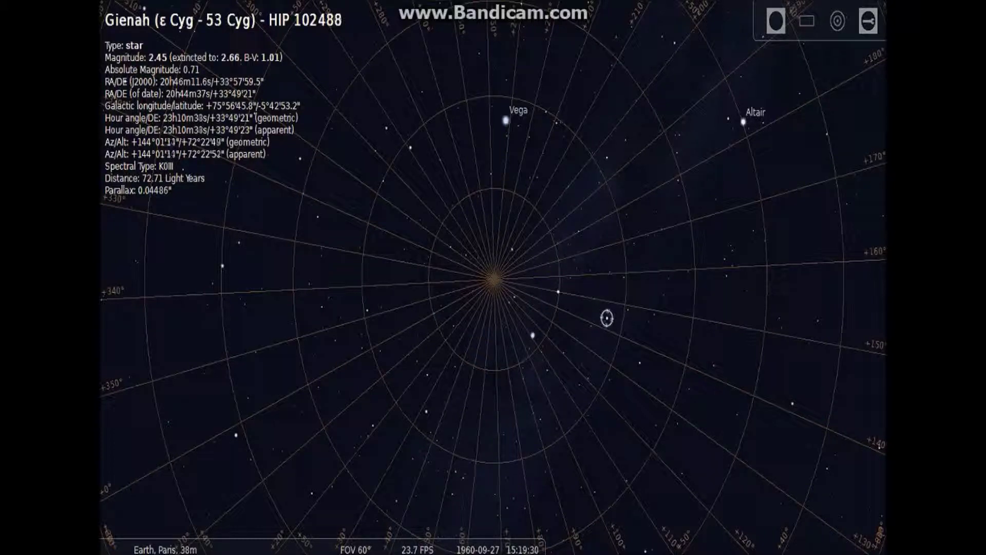
{"action": "left_click_drag", "start_coordinate": [463, 207], "coordinate": [524, 339]}
{"action": "left_click_drag", "start_coordinate": [361, 421], "coordinate": [386, 353]}
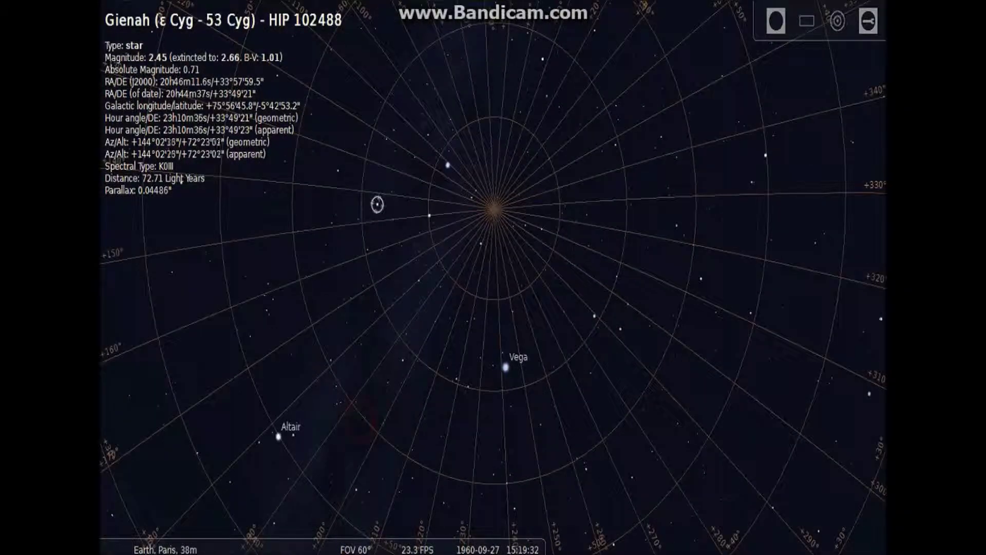
{"action": "left_click", "coordinate": [267, 310]}
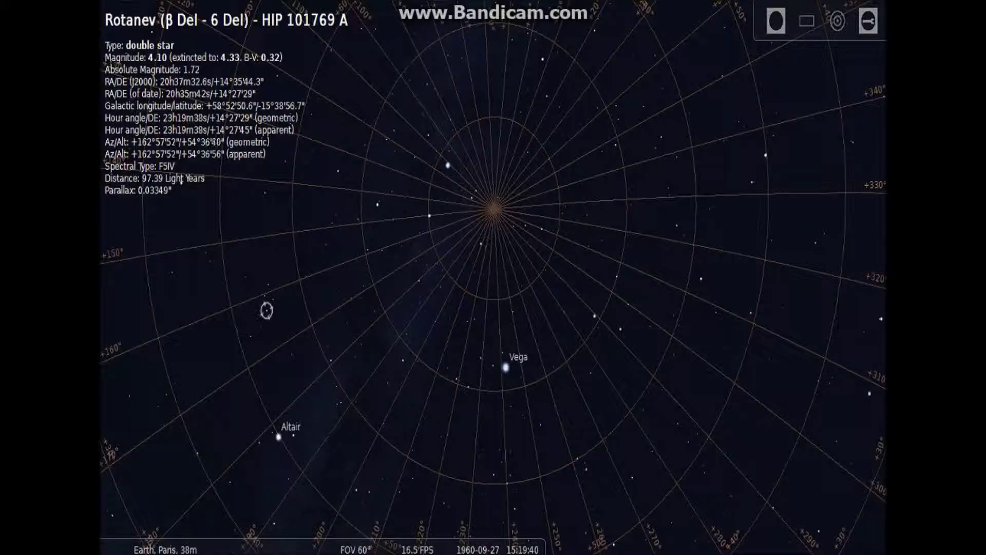
{"action": "left_click_drag", "start_coordinate": [347, 286], "coordinate": [259, 241]}
{"action": "left_click", "coordinate": [472, 436]}
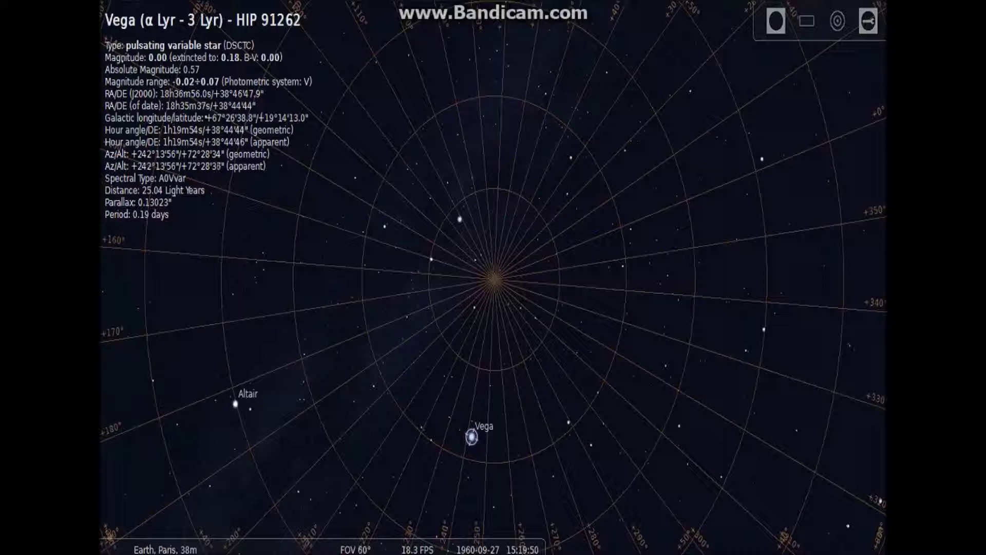
- Select Deneb again, then the star 26 Cyg right beside the zenith
{"action": "left_click_drag", "start_coordinate": [453, 273], "coordinate": [506, 231]}
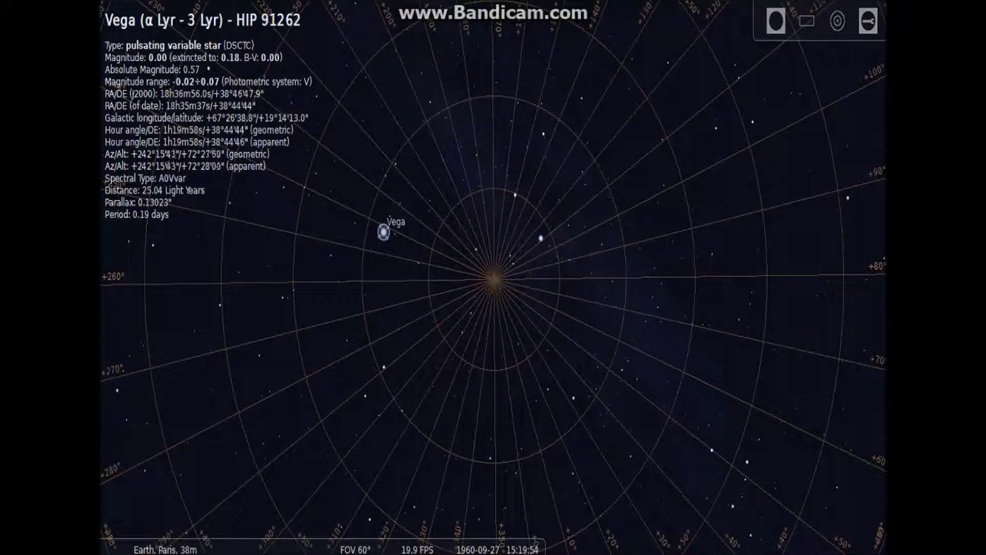
{"action": "left_click", "coordinate": [540, 239]}
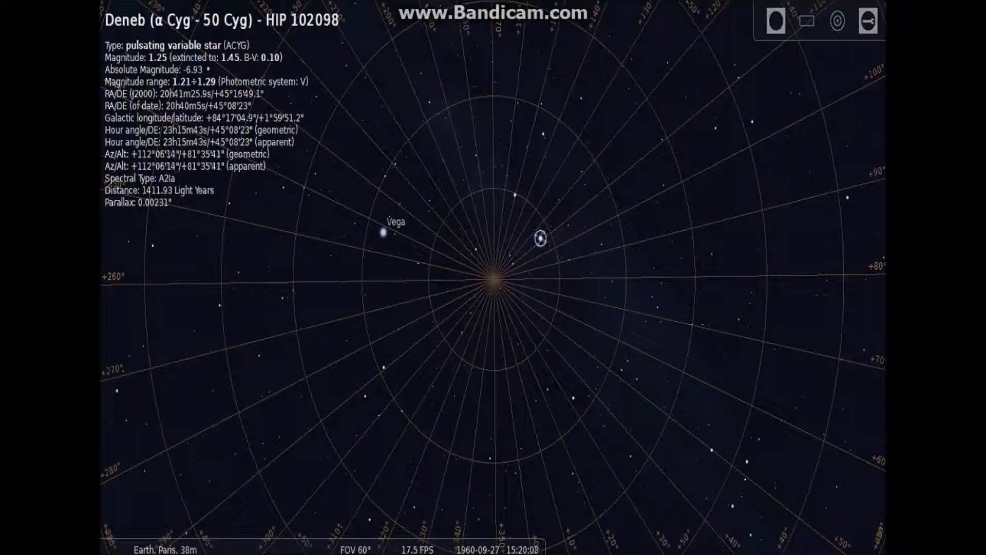
{"action": "left_click", "coordinate": [492, 278]}
{"action": "left_click", "coordinate": [500, 285]}
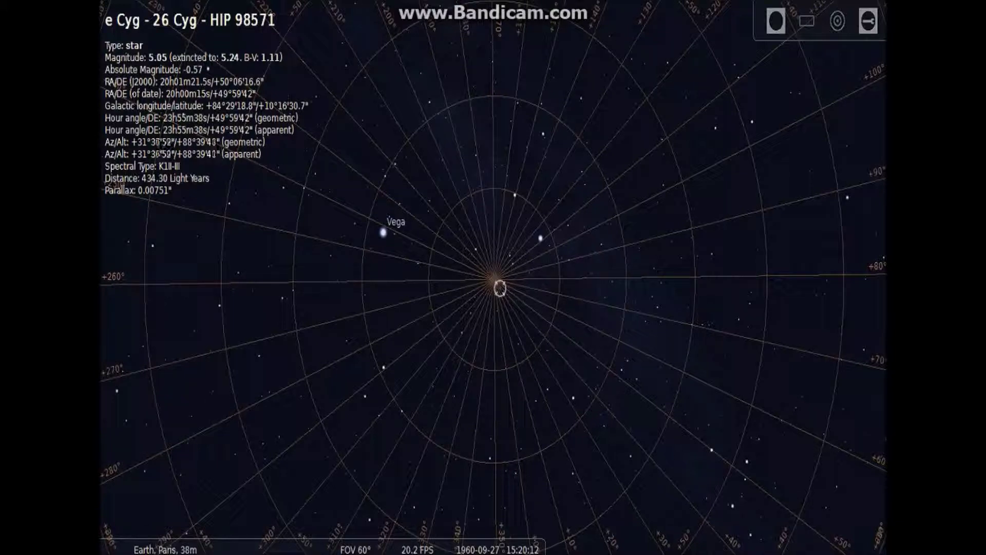
- Select the double star Albireo between Vega and Altair, then Gienah in Cygnus
{"action": "left_click_drag", "start_coordinate": [492, 278], "coordinate": [577, 273]}
{"action": "left_click", "coordinate": [624, 229]}
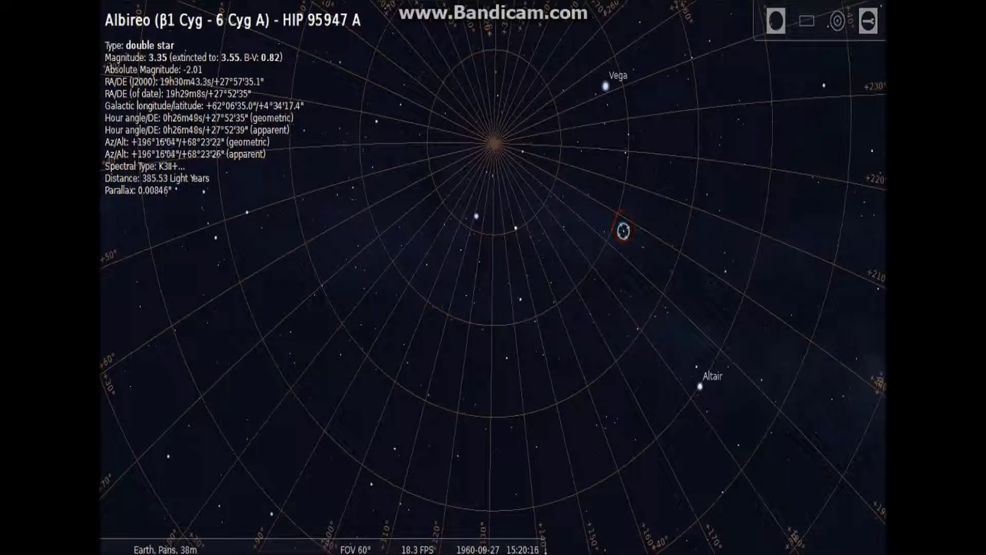
{"action": "left_click", "coordinate": [521, 298]}
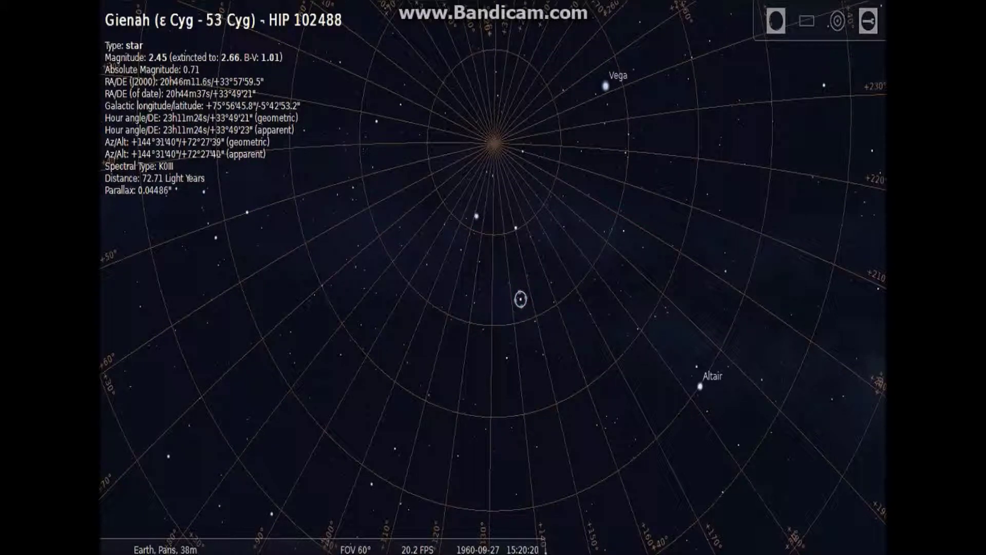
- Select the stars ρ Cyg, β Lac and ζ Cep in turn, and the brighter star near the +50° azimuth line
{"action": "left_click", "coordinate": [426, 264]}
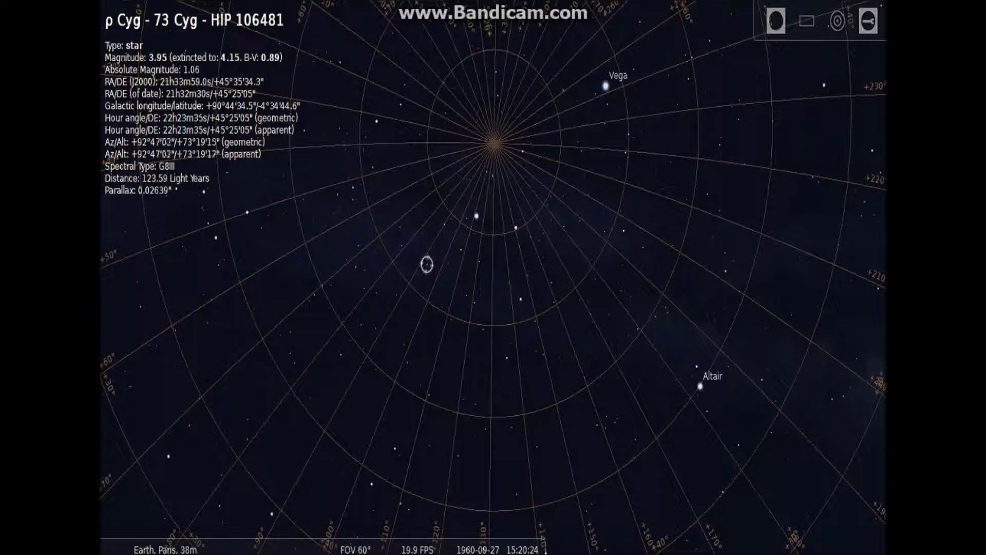
{"action": "left_click", "coordinate": [358, 245]}
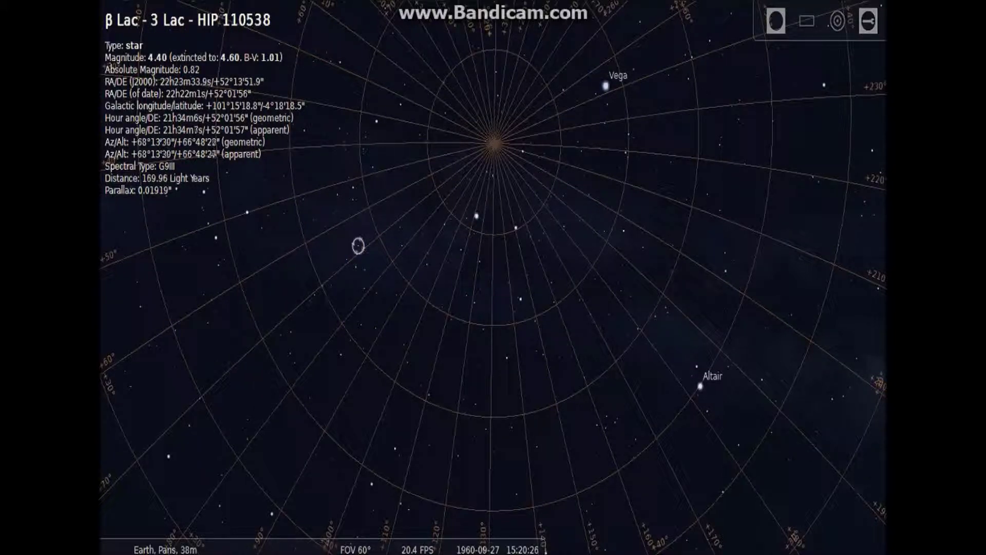
{"action": "left_click", "coordinate": [353, 187]}
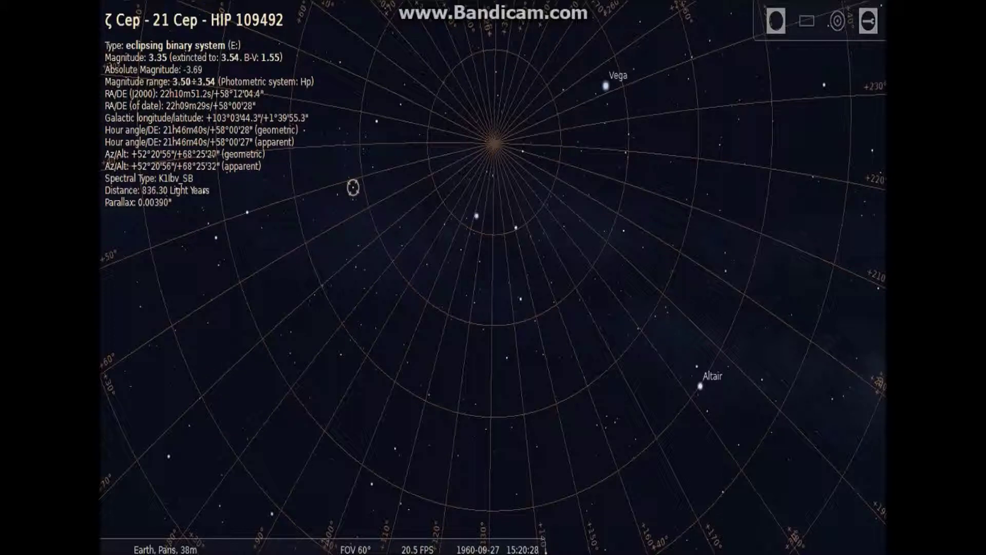
{"action": "left_click", "coordinate": [216, 238]}
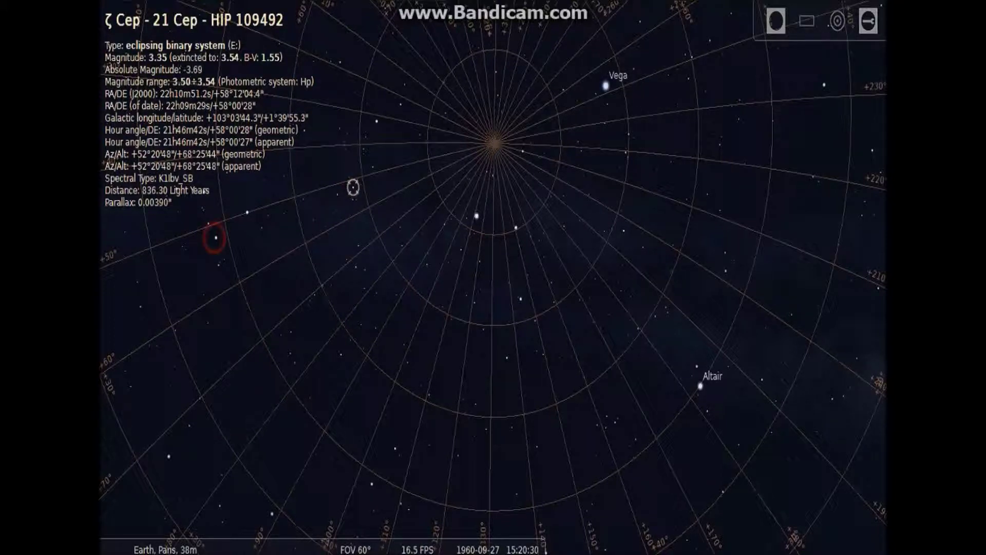
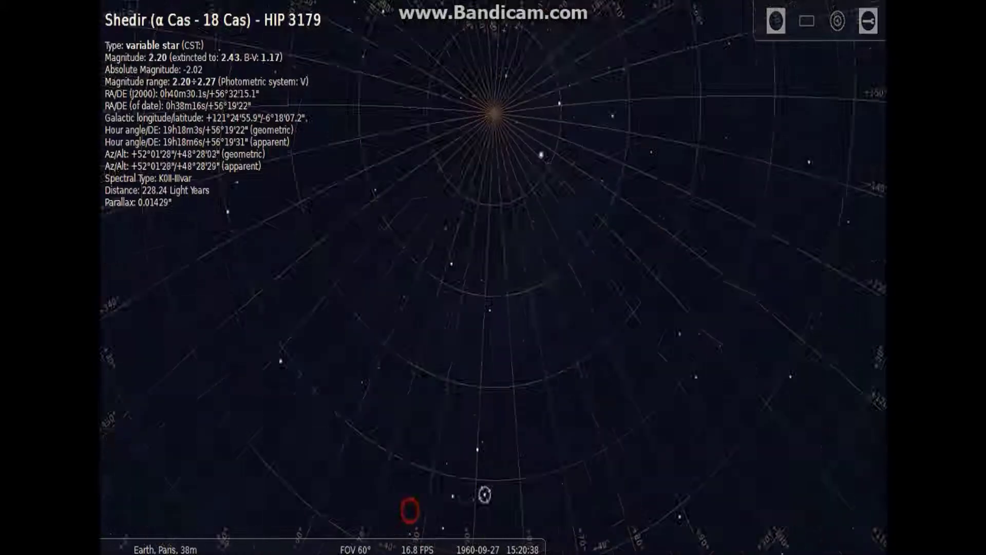
- Select the star Hamal in Aries, then the double star η Psc in Pisces, to show their details
{"action": "left_click_drag", "start_coordinate": [252, 390], "coordinate": [385, 387]}
{"action": "left_click", "coordinate": [276, 372]}
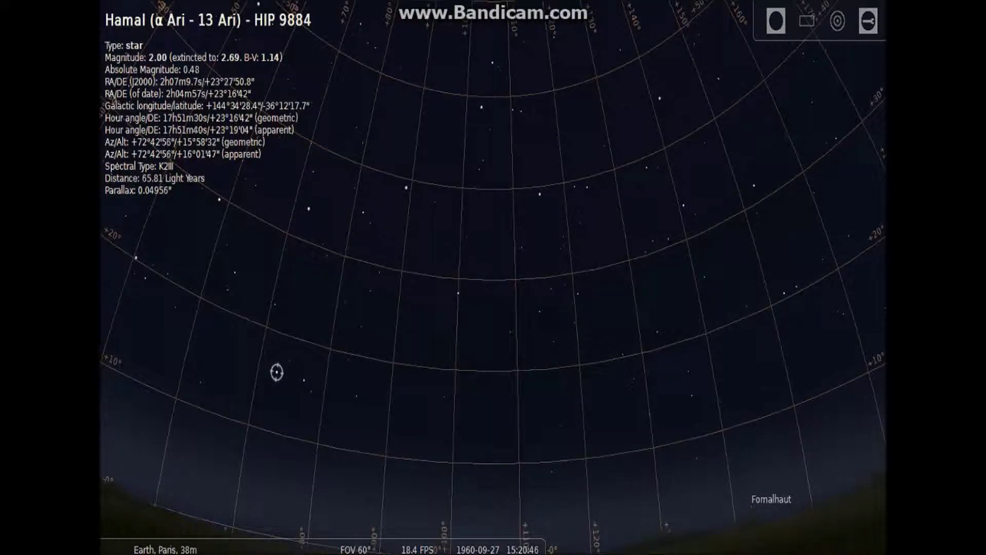
{"action": "left_click", "coordinate": [355, 393]}
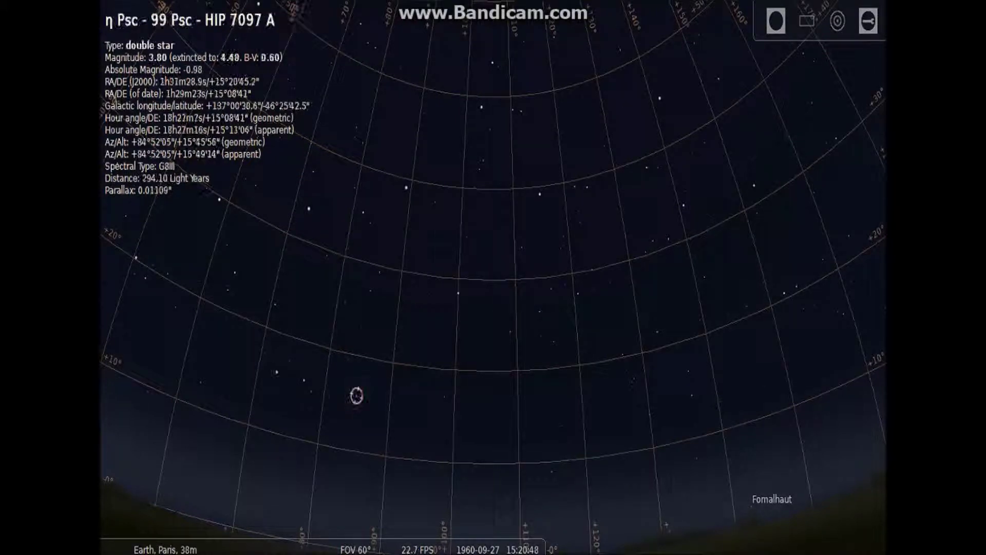
- Swing the view round to Arcturus above the horizon trees and select the nearby double star Izar in Boötes
{"action": "mouse_move", "coordinate": [329, 394]}
{"action": "left_mouse_down"}
{"action": "mouse_move", "coordinate": [456, 421]}
{"action": "mouse_move", "coordinate": [719, 401]}
{"action": "left_mouse_up"}
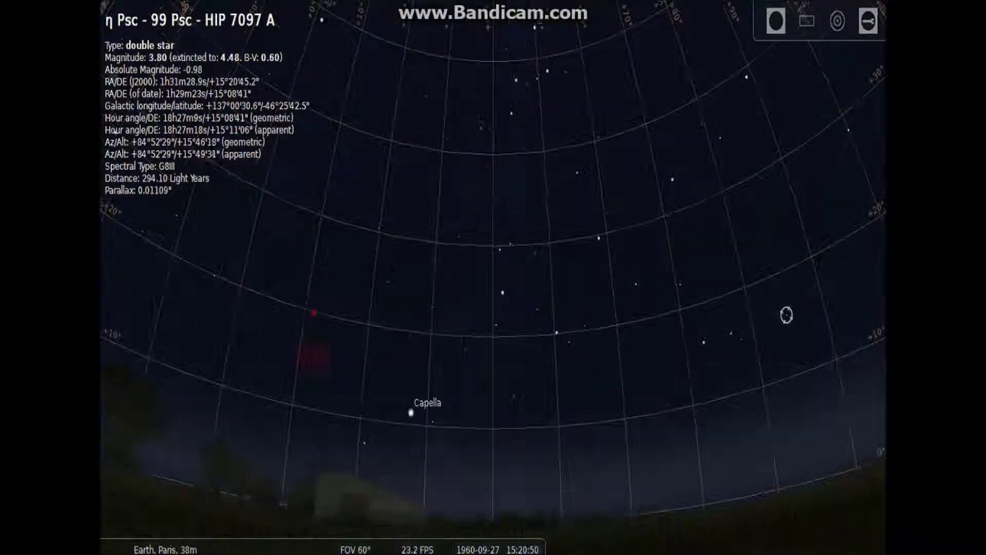
{"action": "left_click_drag", "start_coordinate": [313, 347], "coordinate": [591, 350]}
{"action": "left_click_drag", "start_coordinate": [312, 324], "coordinate": [668, 349]}
{"action": "left_click_drag", "start_coordinate": [319, 346], "coordinate": [425, 358]}
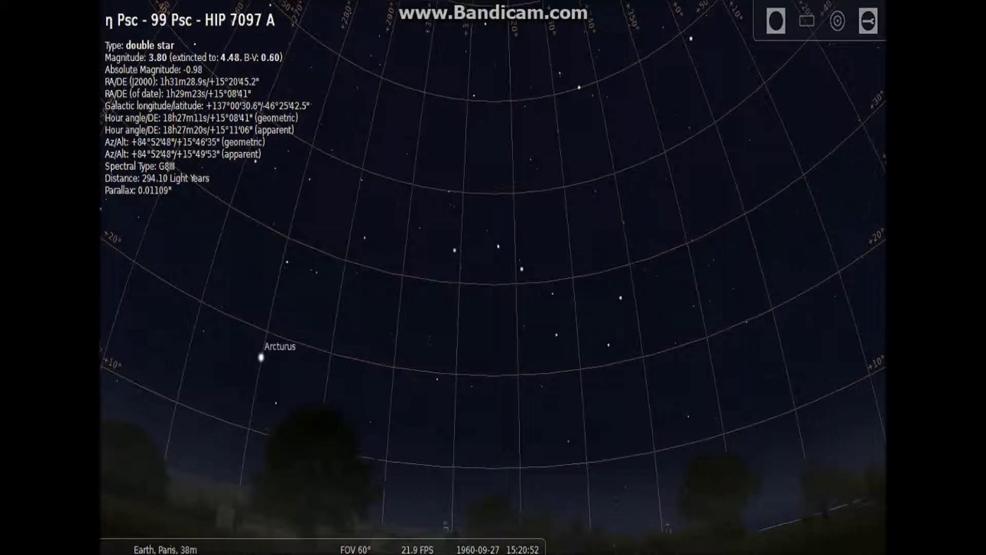
{"action": "left_click", "coordinate": [287, 262]}
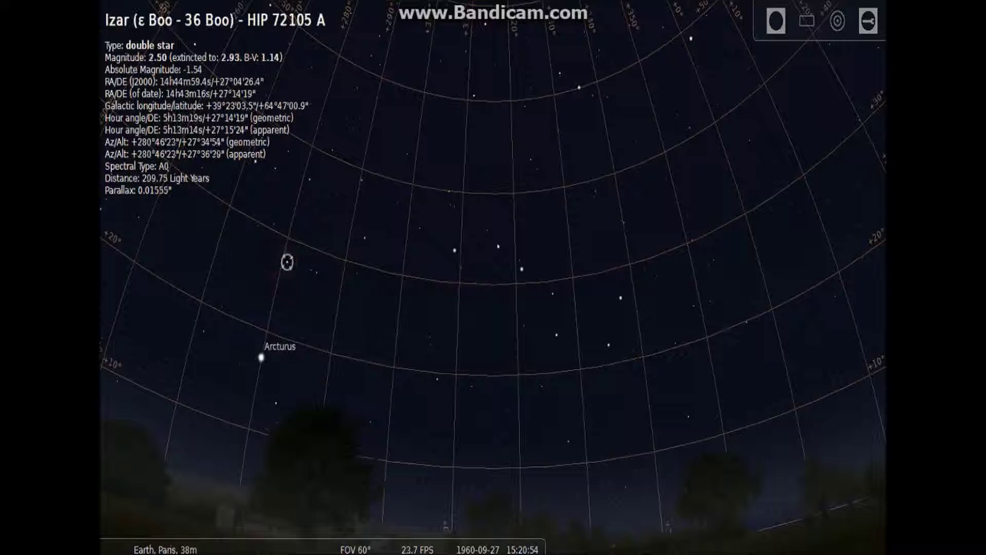
- Select the Big Dipper's handle stars Alkaid, Mizar and Alioth in turn
{"action": "left_click", "coordinate": [454, 250]}
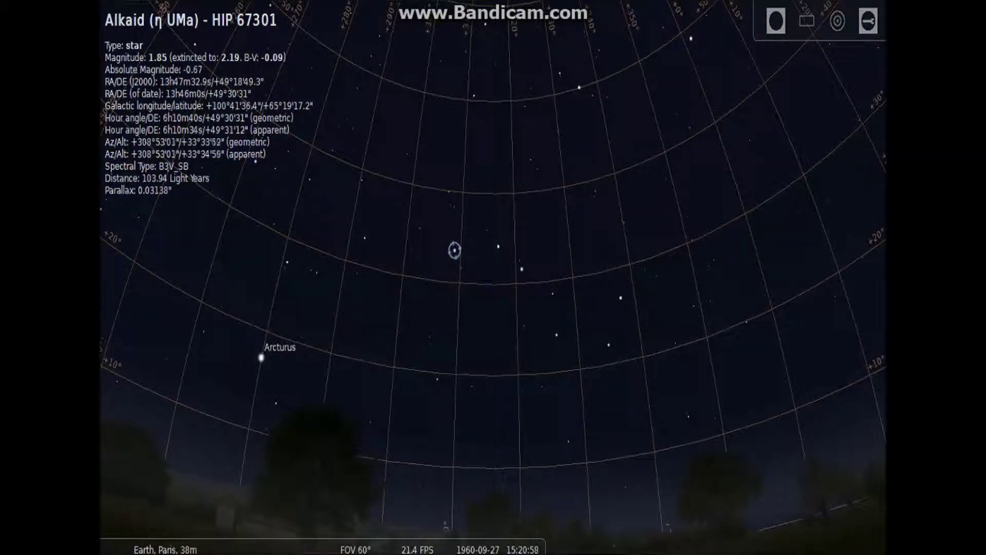
{"action": "left_click", "coordinate": [498, 247]}
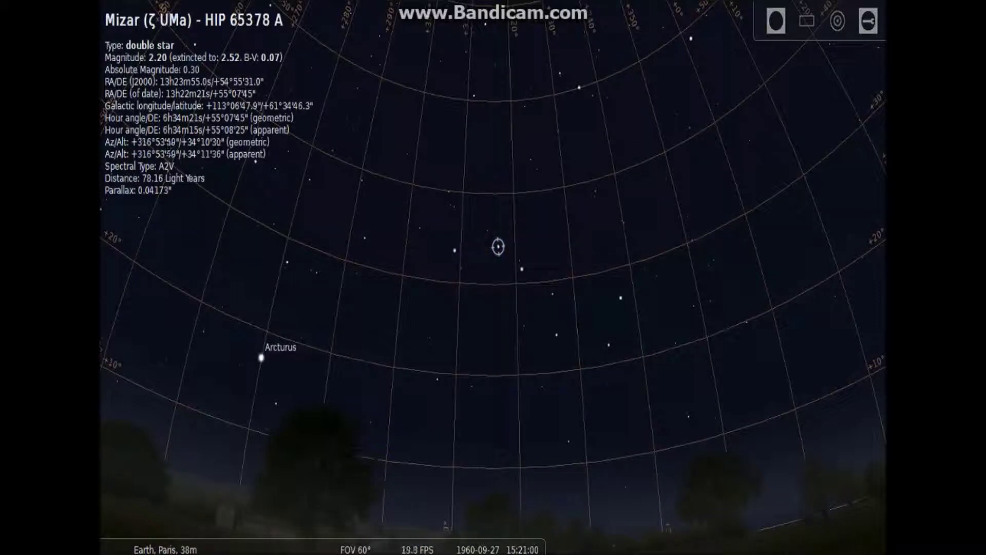
{"action": "left_click", "coordinate": [522, 269]}
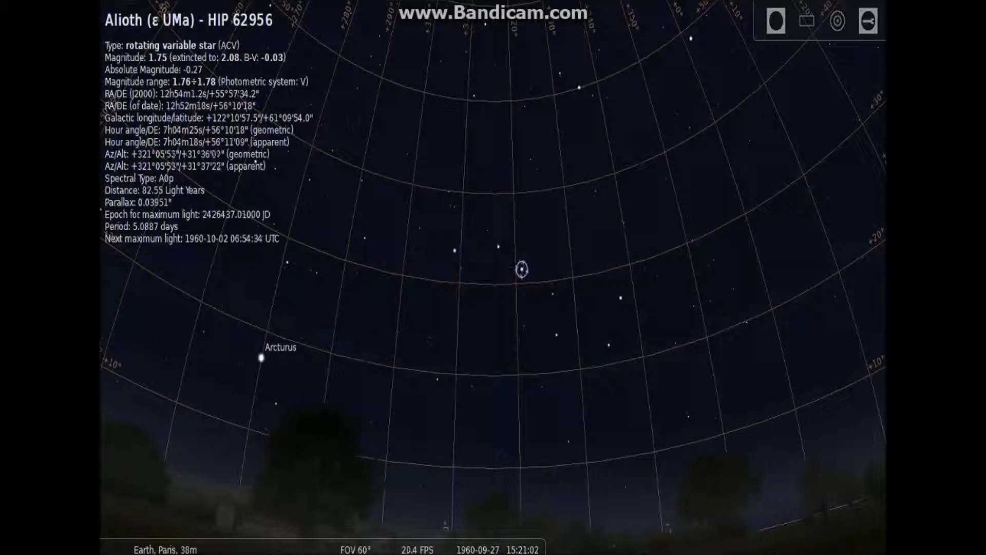
- Select the Big Dipper's bowl stars Merak, Dubhe and Phad, then Dubhe and Phad once more
{"action": "left_click", "coordinate": [608, 344]}
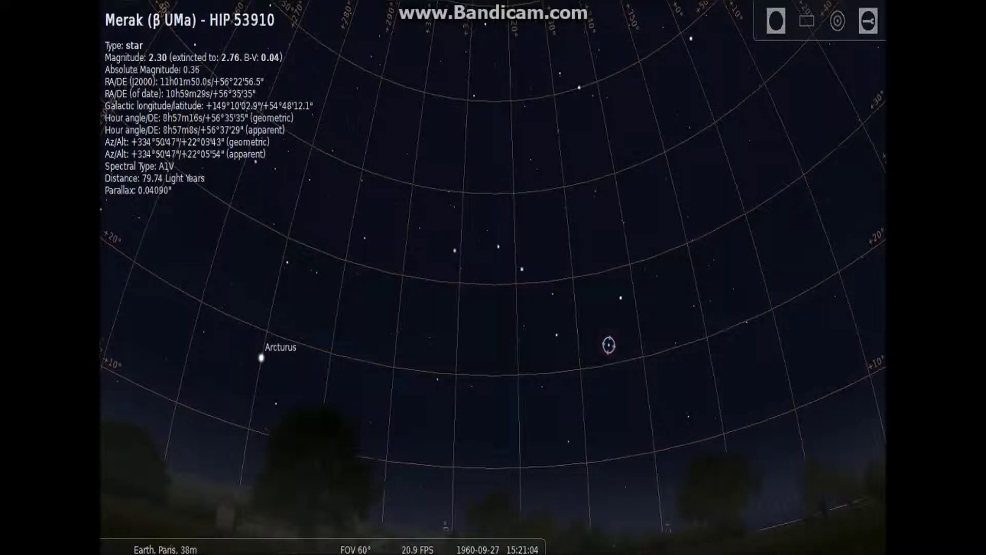
{"action": "left_click", "coordinate": [620, 298]}
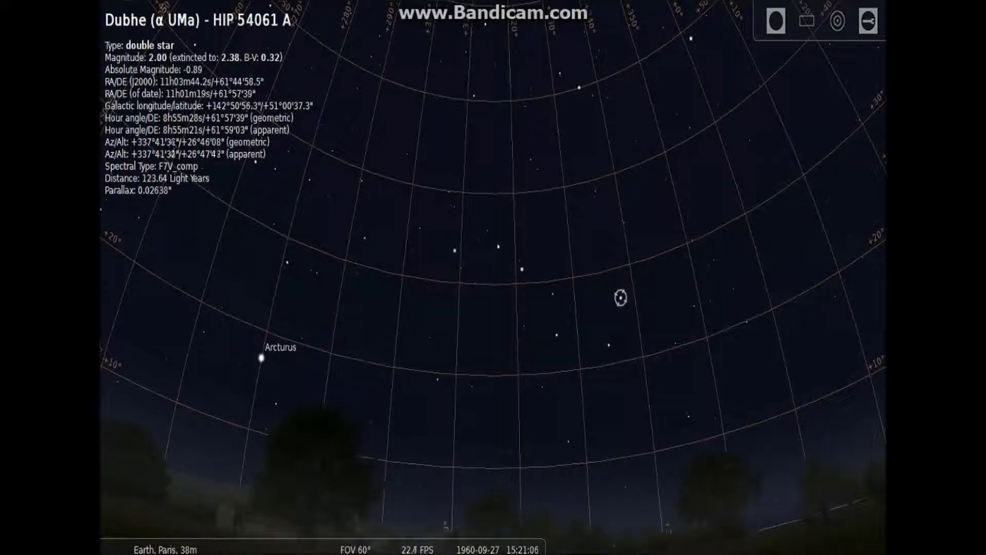
{"action": "left_click", "coordinate": [557, 335]}
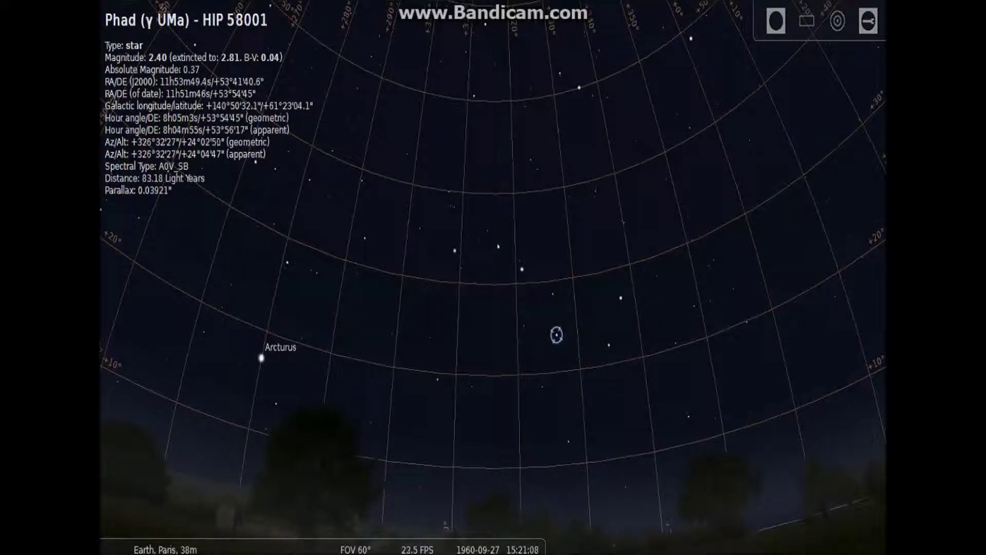
{"action": "left_click", "coordinate": [621, 297]}
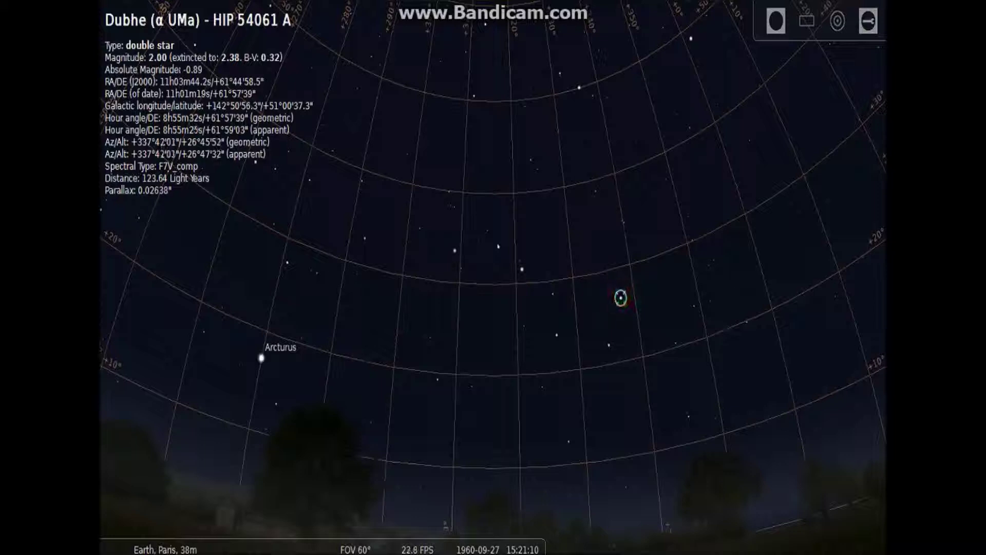
{"action": "left_click", "coordinate": [556, 333]}
- Select the Moon and Saturn above the southern horizon, then the stars Dabih and α2 Cap in Capricornus
{"action": "left_click_drag", "start_coordinate": [233, 288], "coordinate": [770, 278]}
{"action": "left_click_drag", "start_coordinate": [394, 272], "coordinate": [588, 275]}
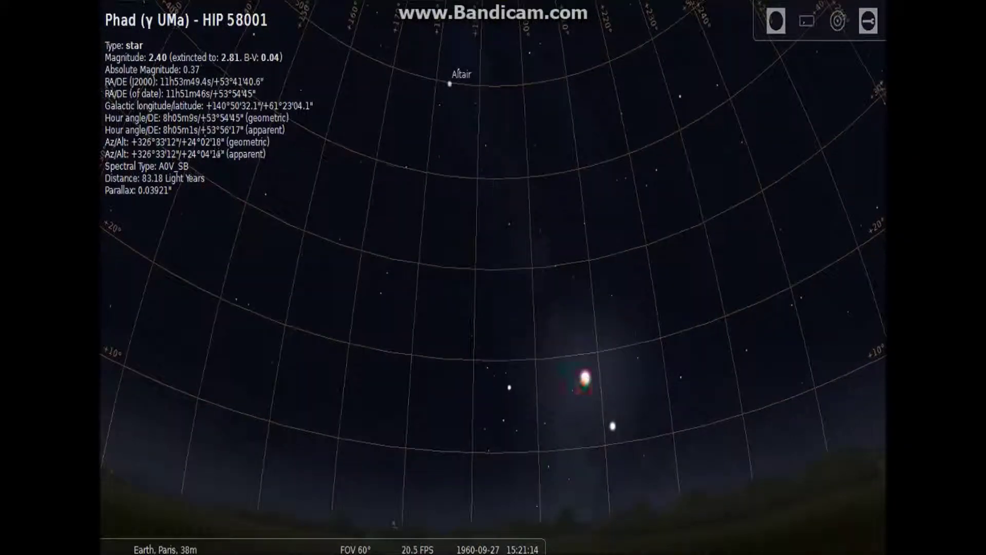
{"action": "left_click", "coordinate": [585, 379]}
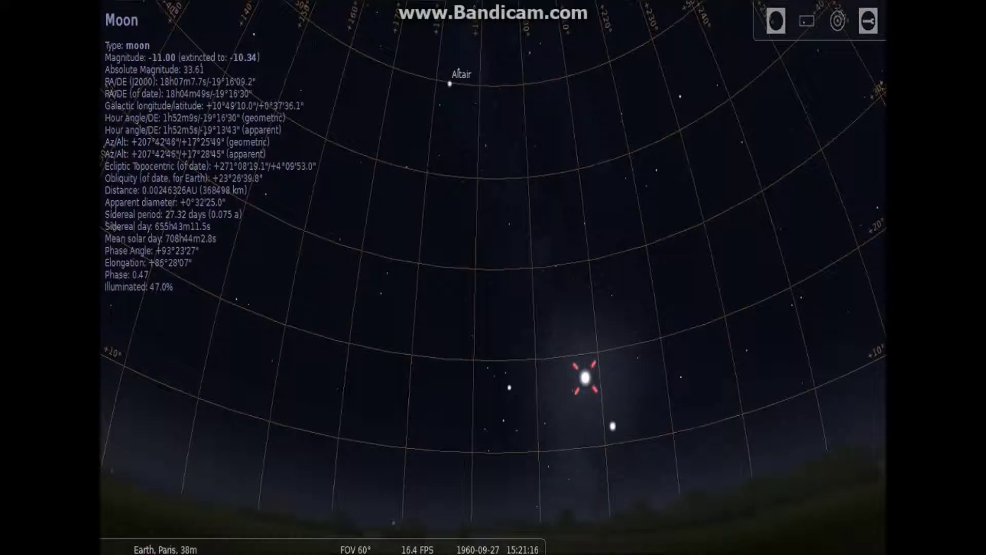
{"action": "left_click", "coordinate": [508, 388]}
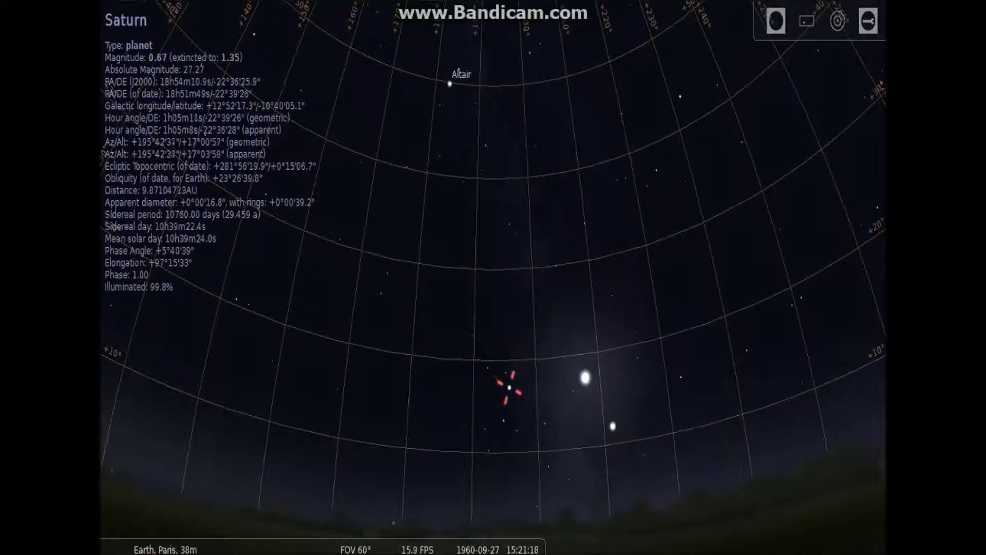
{"action": "left_click", "coordinate": [381, 293]}
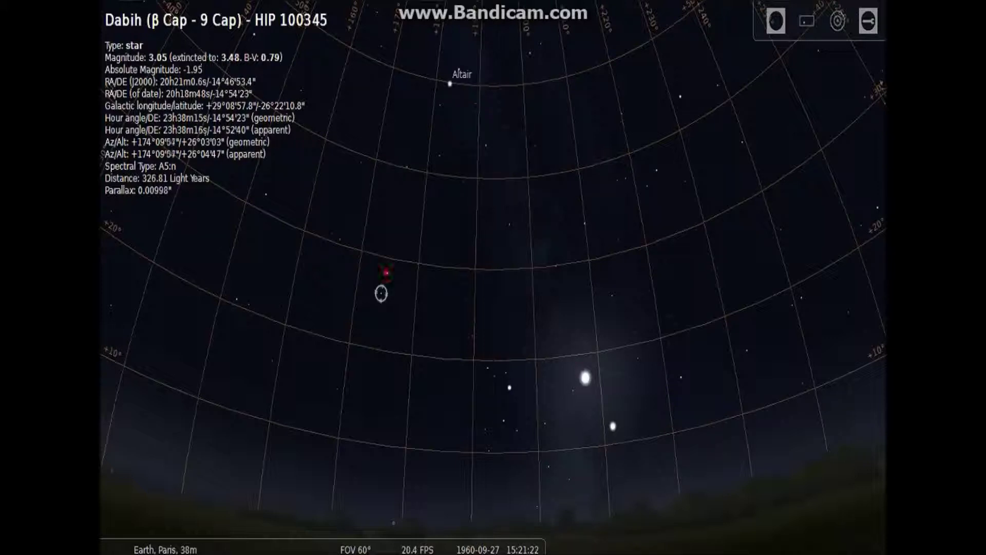
{"action": "left_click", "coordinate": [387, 273]}
- Select Deneb near the zenith, then the neighbouring star Sadr in Cygnus
{"action": "mouse_move", "coordinate": [386, 241]}
{"action": "left_mouse_down"}
{"action": "mouse_move", "coordinate": [411, 292]}
{"action": "mouse_move", "coordinate": [477, 366]}
{"action": "left_mouse_up"}
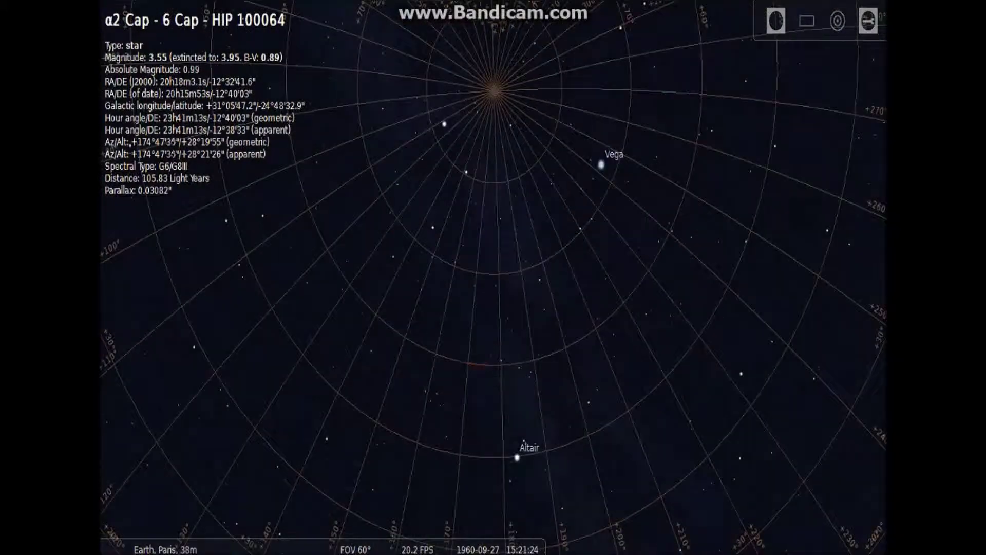
{"action": "left_click", "coordinate": [445, 124]}
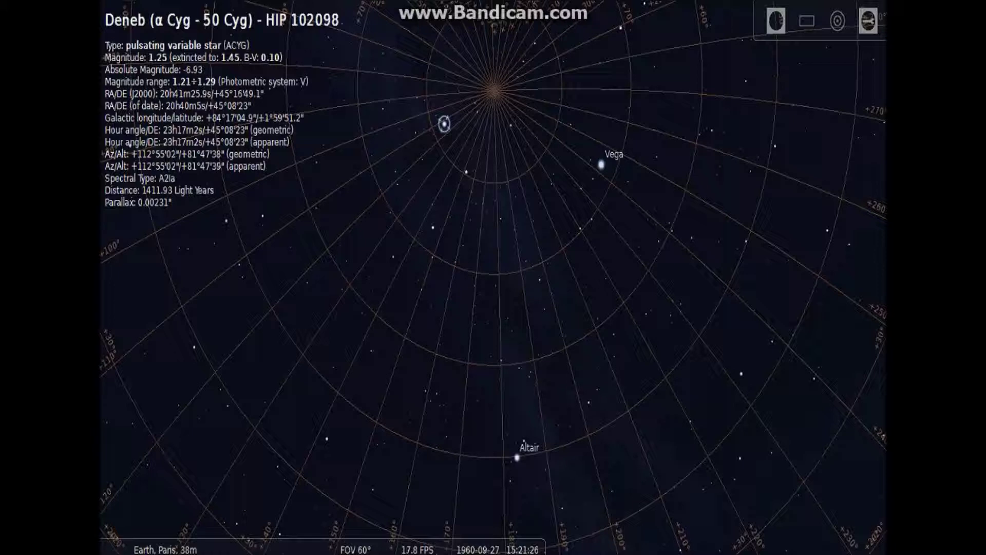
{"action": "left_click", "coordinate": [466, 171]}
- Select the stars Etamin and Rastaban in Draco, on the far side of the zenith from Deneb
{"action": "left_click_drag", "start_coordinate": [429, 176], "coordinate": [509, 380]}
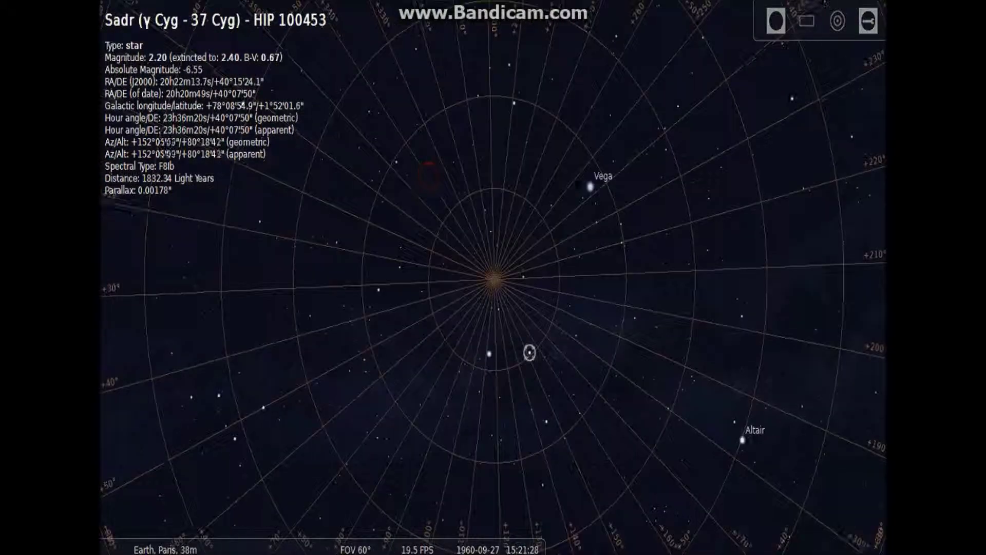
{"action": "left_click", "coordinate": [514, 103]}
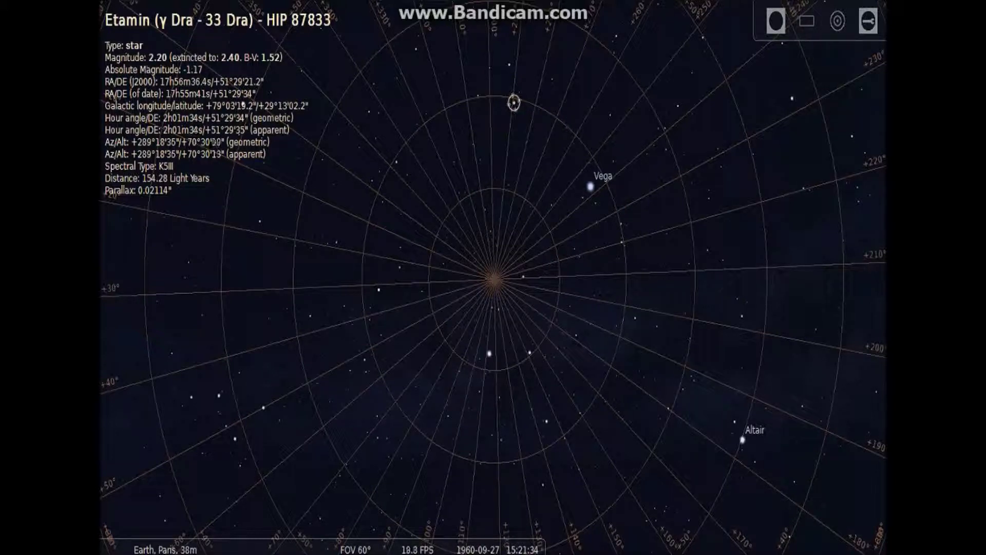
{"action": "left_click", "coordinate": [509, 65]}
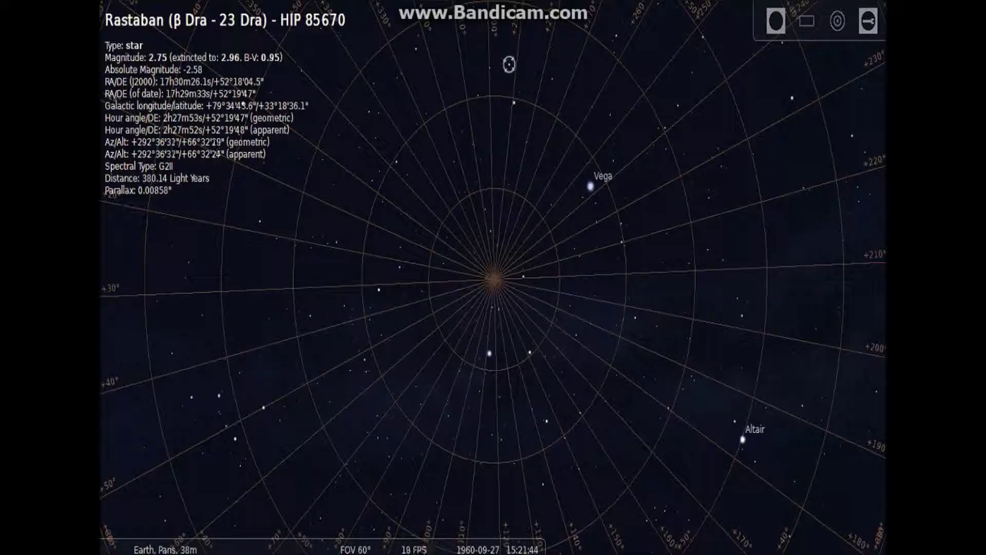
- Select Deneb, HIP 101174, ι Cyg, δ Cyg and Sadr in turn around the zenith
{"action": "mouse_move", "coordinate": [339, 255]}
{"action": "left_mouse_down"}
{"action": "mouse_move", "coordinate": [410, 293]}
{"action": "mouse_move", "coordinate": [463, 391]}
{"action": "left_mouse_up"}
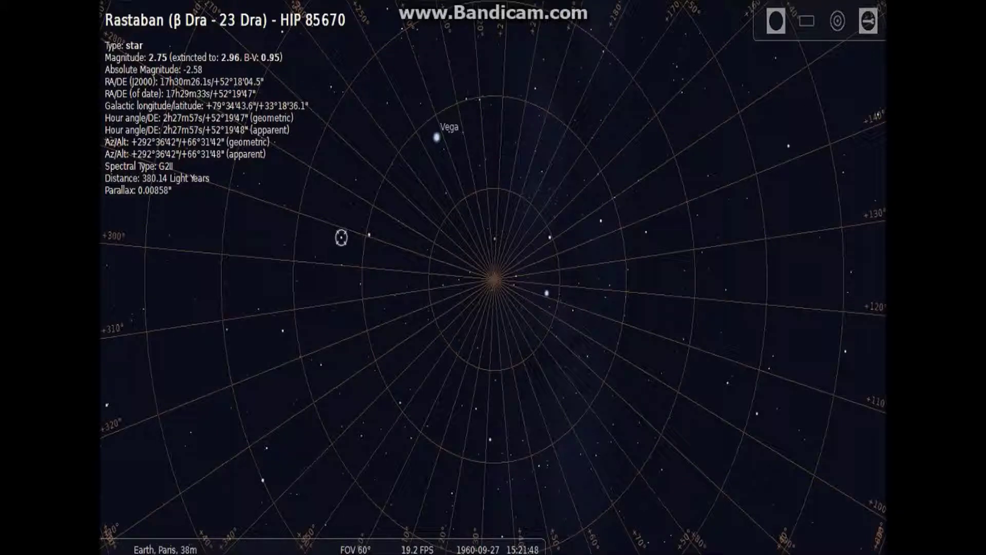
{"action": "left_click", "coordinate": [546, 292]}
{"action": "left_click", "coordinate": [505, 325]}
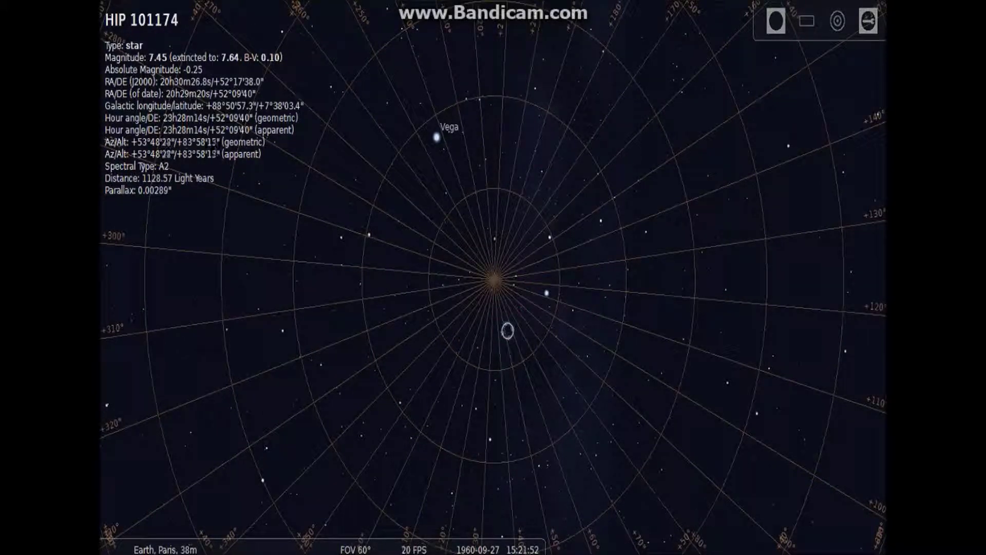
{"action": "left_click", "coordinate": [459, 279]}
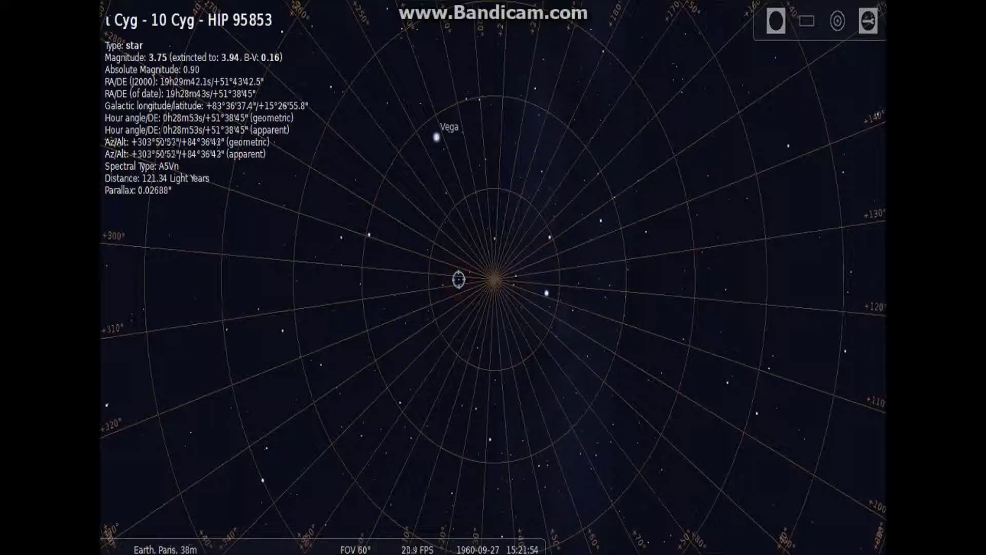
{"action": "left_click", "coordinate": [494, 238]}
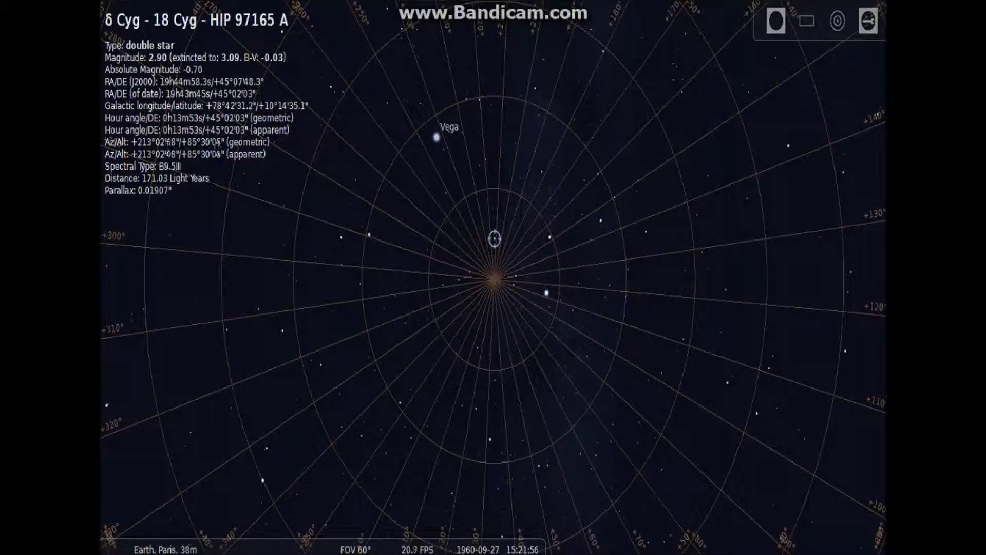
{"action": "left_click", "coordinate": [550, 234]}
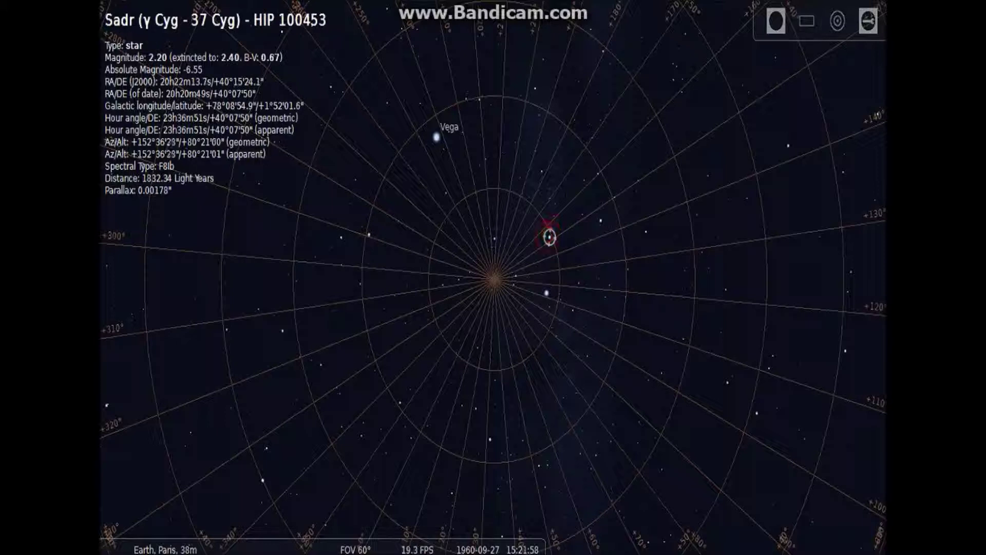
- Select the Ursa Major stars Merak, Tania Borealis, χ UMa and ψ UMa above the northern horizon
{"action": "left_click_drag", "start_coordinate": [550, 234], "coordinate": [652, 383]}
{"action": "left_click", "coordinate": [423, 184]}
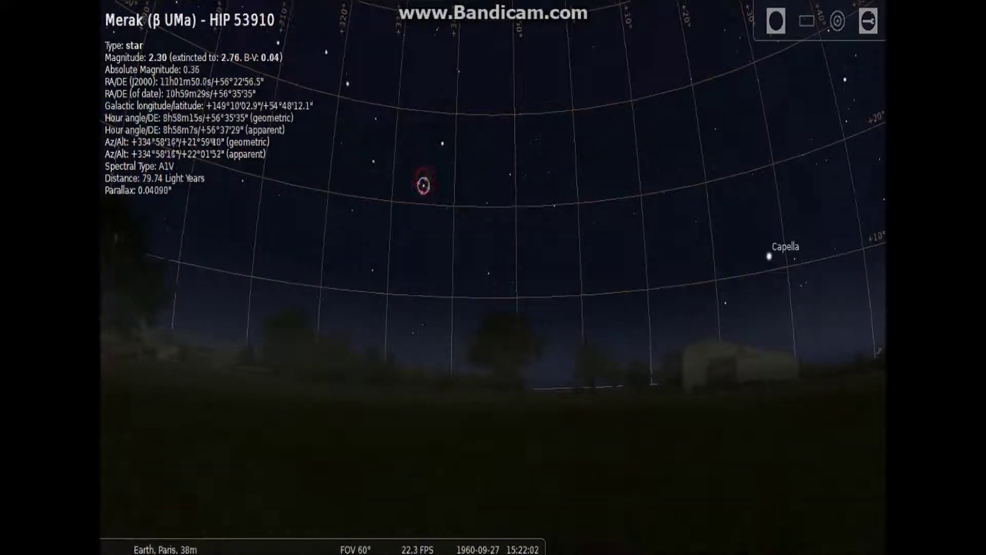
{"action": "left_click_drag", "start_coordinate": [449, 237], "coordinate": [449, 238]}
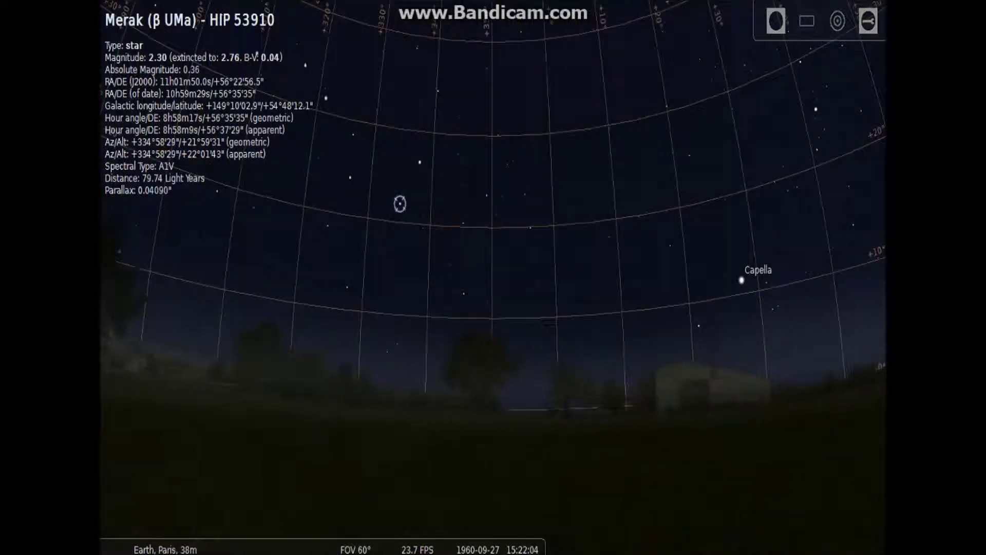
{"action": "left_click", "coordinate": [396, 343]}
{"action": "left_click", "coordinate": [396, 343]}
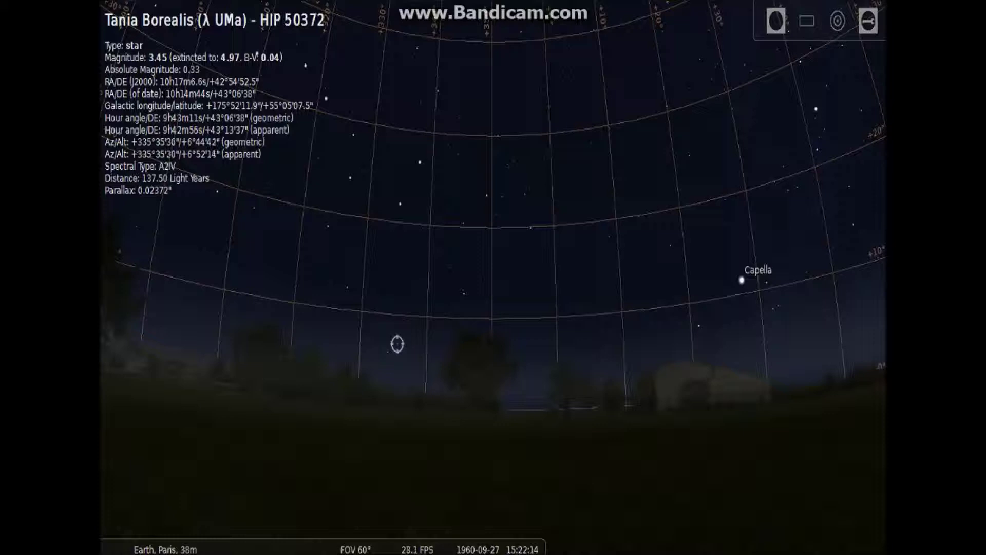
{"action": "left_click", "coordinate": [327, 227]}
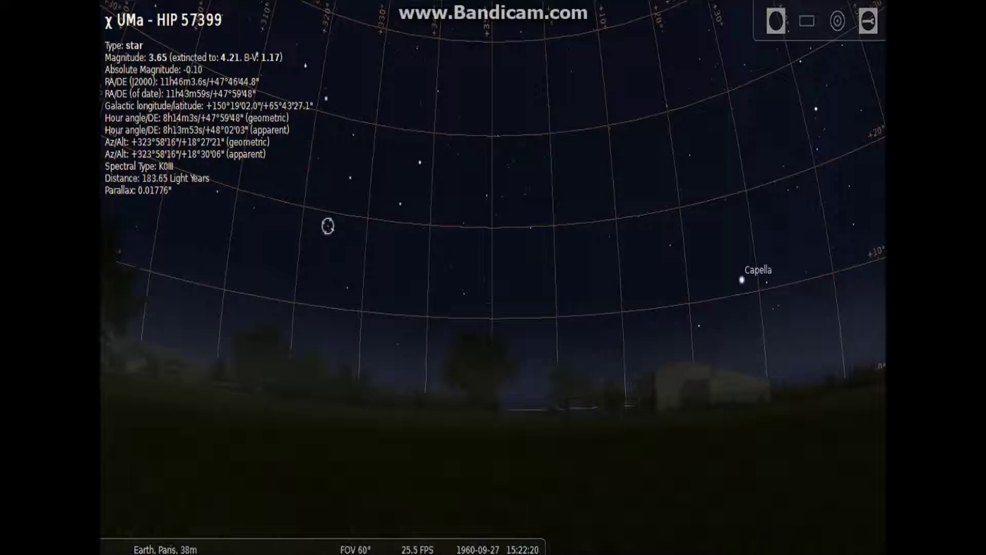
{"action": "left_click", "coordinate": [347, 286]}
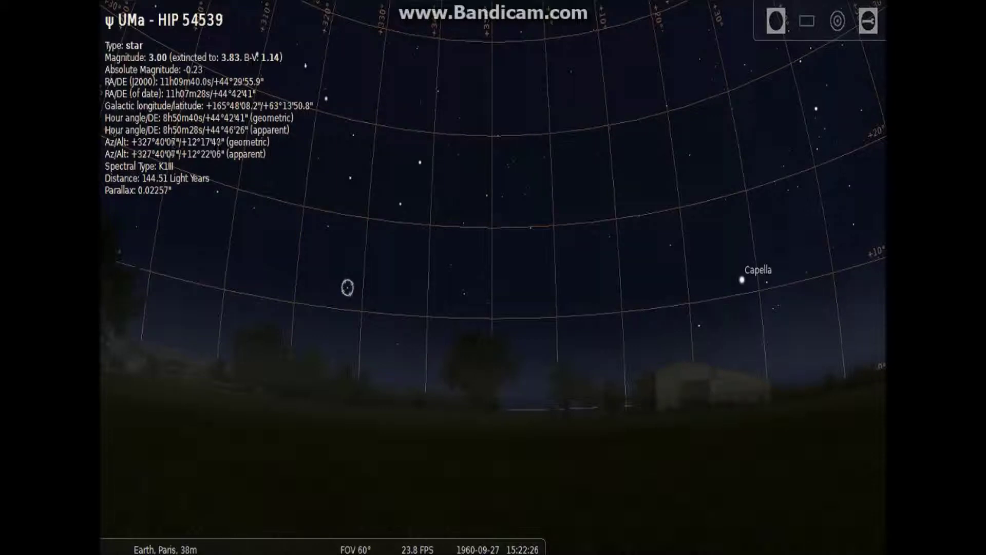
- Select Capella above the barn near the horizon and dismiss the low-battery notification
{"action": "left_click_drag", "start_coordinate": [750, 286], "coordinate": [436, 216]}
{"action": "left_click_drag", "start_coordinate": [785, 281], "coordinate": [575, 103]}
{"action": "left_click_drag", "start_coordinate": [771, 349], "coordinate": [313, 38]}
{"action": "left_click_drag", "start_coordinate": [325, 394], "coordinate": [164, 150]}
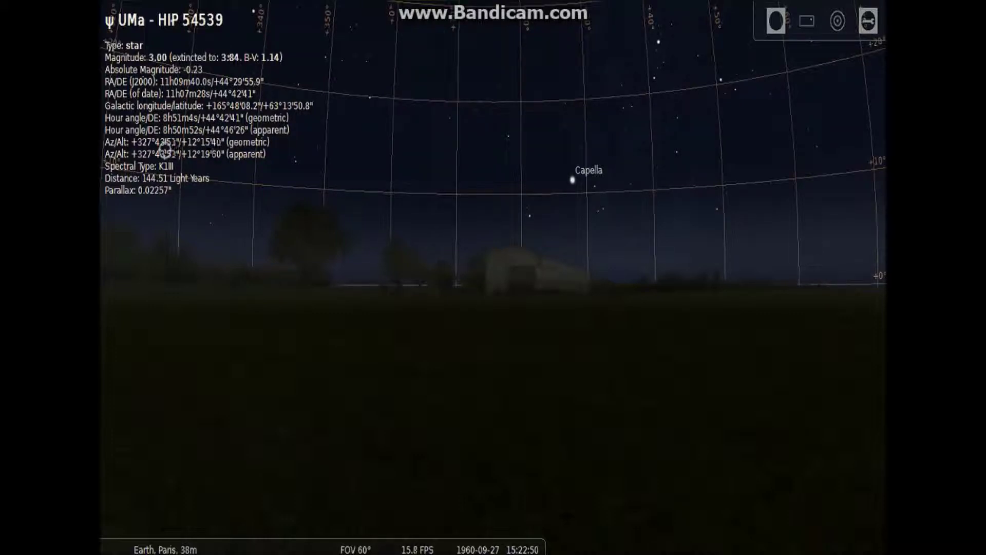
{"action": "left_click_drag", "start_coordinate": [559, 184], "coordinate": [484, 376]}
{"action": "left_click", "coordinate": [498, 371]}
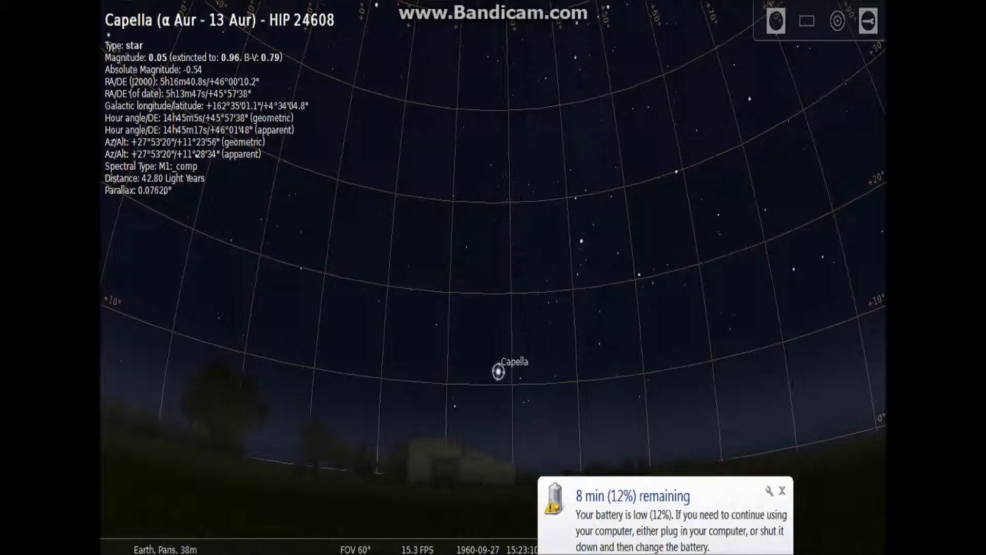
{"action": "left_click", "coordinate": [781, 491]}
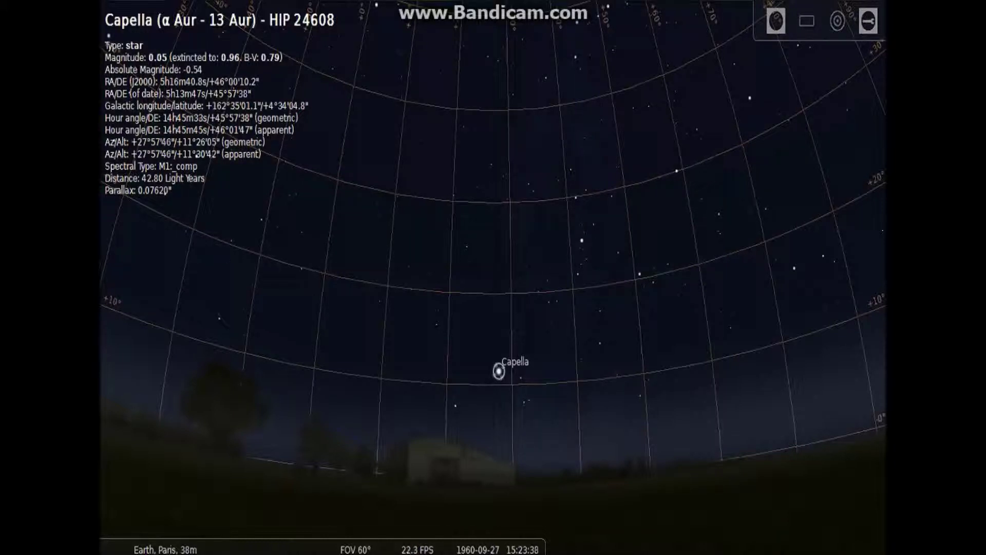
- Examine the azimuthal grid from the sky above Capella through the zenith and Vega and Altair down to Arcturus near the horizon
{"action": "mouse_move", "coordinate": [567, 65]}
{"action": "left_mouse_down"}
{"action": "mouse_move", "coordinate": [521, 164]}
{"action": "mouse_move", "coordinate": [129, 257]}
{"action": "left_mouse_up"}
{"action": "left_click_drag", "start_coordinate": [640, 105], "coordinate": [452, 303]}
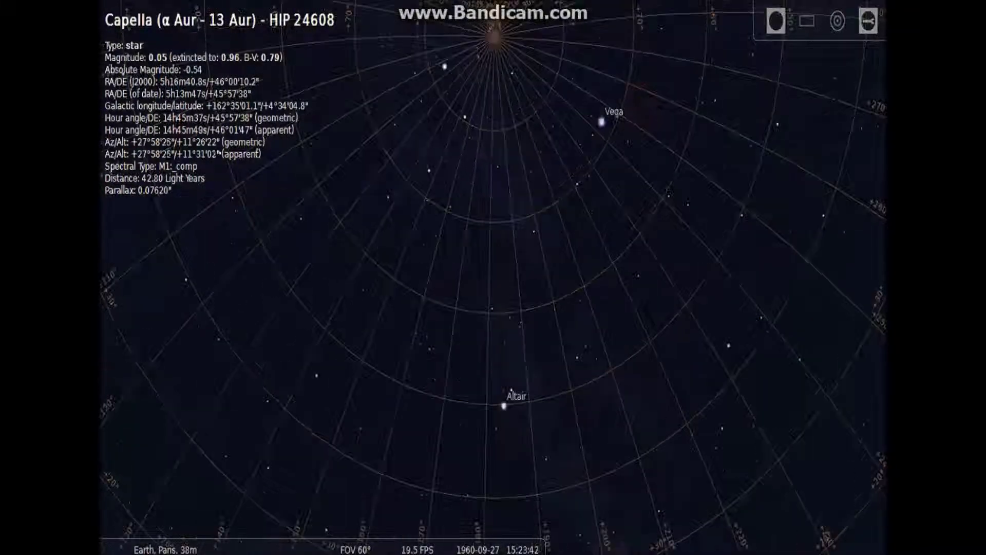
{"action": "left_click_drag", "start_coordinate": [512, 185], "coordinate": [506, 431]}
{"action": "mouse_move", "coordinate": [560, 390]}
{"action": "left_mouse_down"}
{"action": "mouse_move", "coordinate": [513, 416]}
{"action": "mouse_move", "coordinate": [427, 400]}
{"action": "mouse_move", "coordinate": [500, 154]}
{"action": "left_mouse_up"}
{"action": "left_click", "coordinate": [452, 262]}
{"action": "left_click_drag", "start_coordinate": [452, 261], "coordinate": [531, 207]}
{"action": "left_click_drag", "start_coordinate": [550, 328], "coordinate": [462, 198]}
{"action": "left_click_drag", "start_coordinate": [518, 311], "coordinate": [503, 128]}
{"action": "left_click_drag", "start_coordinate": [549, 503], "coordinate": [403, 213]}
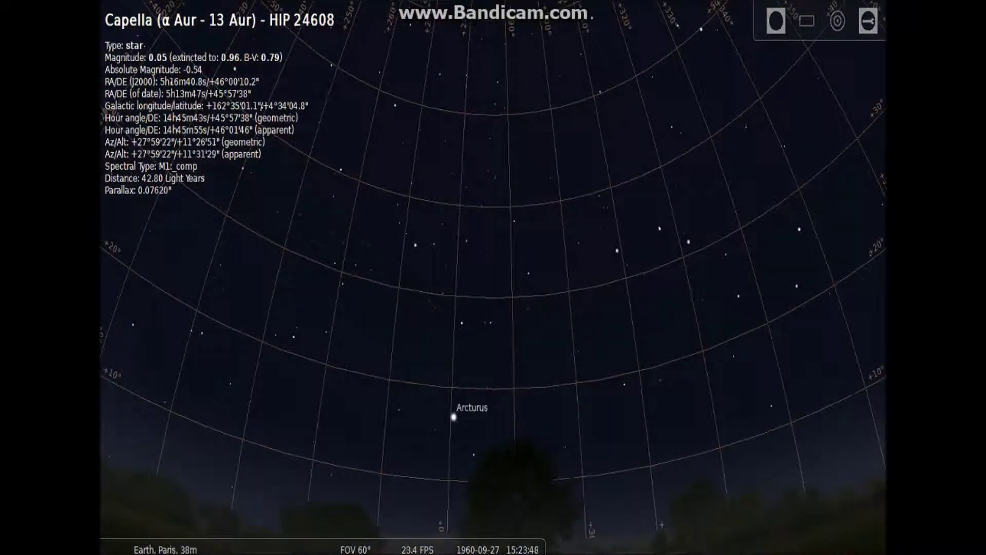
- Hide the azimuthal grid and display the equatorial grid over the sky
{"action": "mouse_move", "coordinate": [256, 546]}
{"action": "left_click", "coordinate": [217, 540]}
{"action": "left_click", "coordinate": [217, 541]}
{"action": "left_click", "coordinate": [198, 541]}
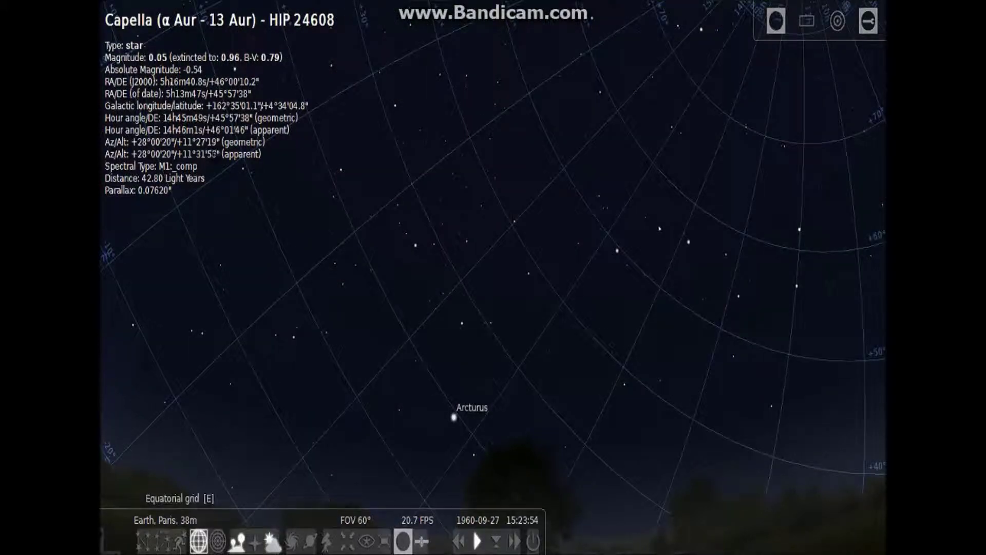
- Select Mirach in Andromeda and HIP 63340 on opposite sides of the pole of the equatorial grid
{"action": "mouse_move", "coordinate": [275, 154]}
{"action": "left_mouse_down"}
{"action": "mouse_move", "coordinate": [275, 352]}
{"action": "mouse_move", "coordinate": [440, 365]}
{"action": "mouse_move", "coordinate": [512, 396]}
{"action": "mouse_move", "coordinate": [343, 395]}
{"action": "left_mouse_up"}
{"action": "left_click_drag", "start_coordinate": [328, 467], "coordinate": [709, 529]}
{"action": "left_click_drag", "start_coordinate": [344, 377], "coordinate": [568, 493]}
{"action": "left_click_drag", "start_coordinate": [425, 412], "coordinate": [246, 36]}
{"action": "left_click_drag", "start_coordinate": [340, 406], "coordinate": [480, 390]}
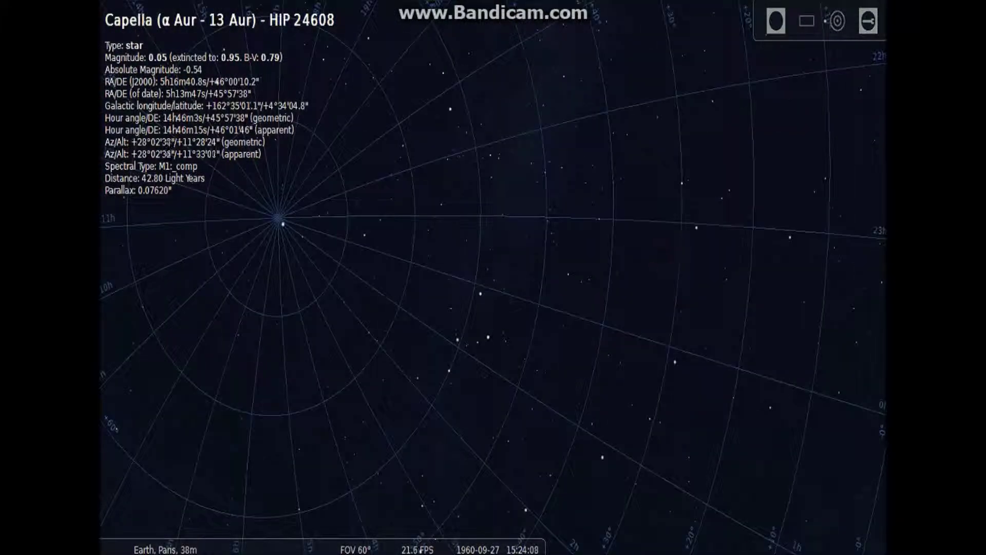
{"action": "left_click", "coordinate": [602, 456]}
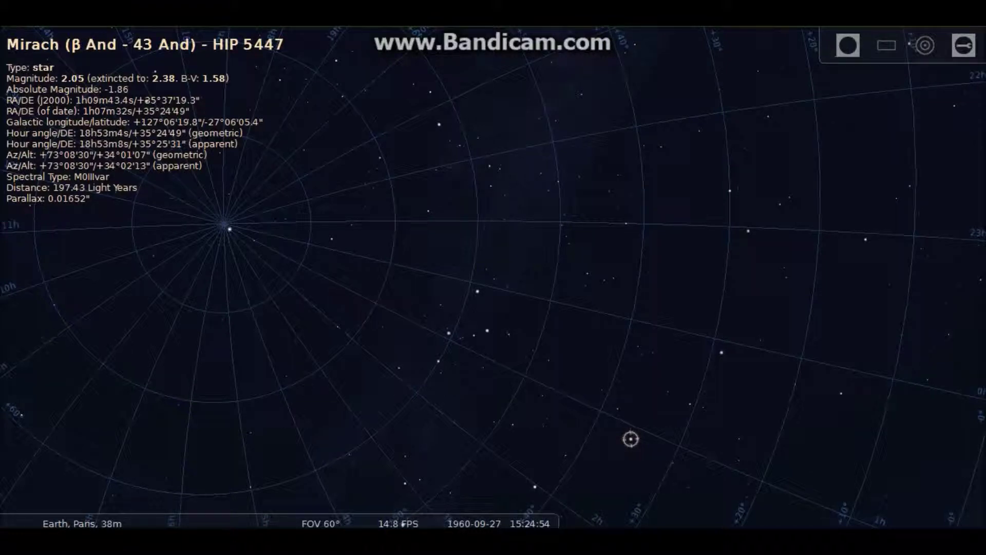
{"action": "left_click", "coordinate": [97, 154]}
- Hide the equatorial grid and display the constellation art
{"action": "mouse_move", "coordinate": [217, 217]}
{"action": "left_mouse_down"}
{"action": "mouse_move", "coordinate": [371, 199]}
{"action": "mouse_move", "coordinate": [452, 226]}
{"action": "mouse_move", "coordinate": [504, 224]}
{"action": "mouse_move", "coordinate": [431, 426]}
{"action": "mouse_move", "coordinate": [668, 359]}
{"action": "mouse_move", "coordinate": [629, 154]}
{"action": "mouse_move", "coordinate": [416, 108]}
{"action": "left_mouse_up"}
{"action": "left_click_drag", "start_coordinate": [600, 354], "coordinate": [169, 311]}
{"action": "mouse_move", "coordinate": [171, 516]}
{"action": "left_click", "coordinate": [123, 516]}
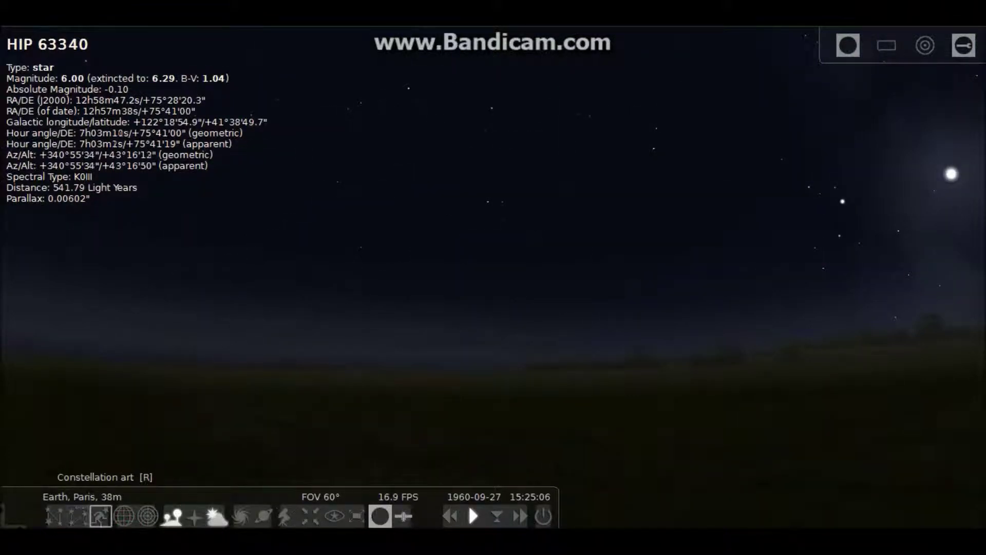
{"action": "left_click", "coordinate": [101, 515]}
- Select ο Aqr in the Aquarius figure, galaxy NGC 7647 in Pegasus, an object in the fish below it, and 12 Cet
{"action": "left_click_drag", "start_coordinate": [330, 322], "coordinate": [144, 446]}
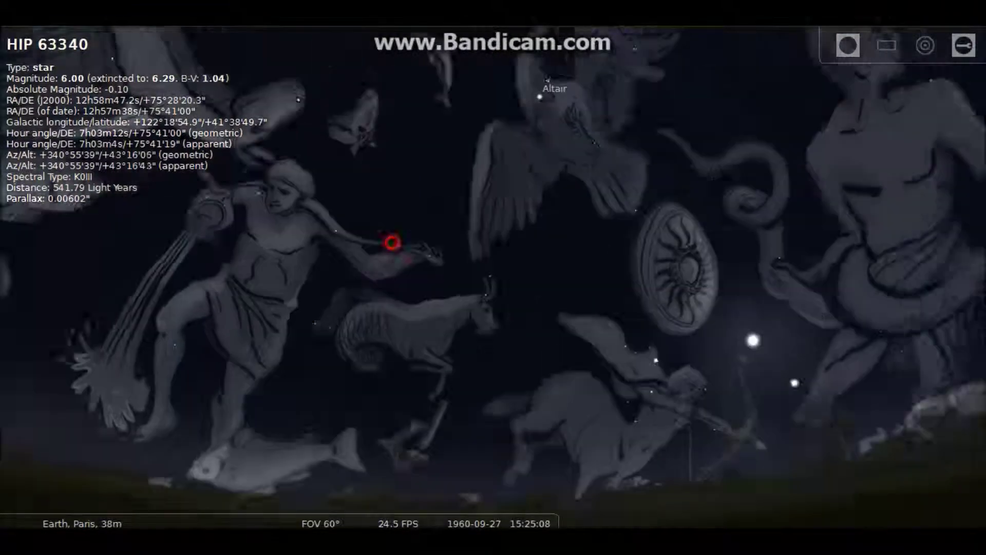
{"action": "left_click_drag", "start_coordinate": [392, 242], "coordinate": [560, 340]}
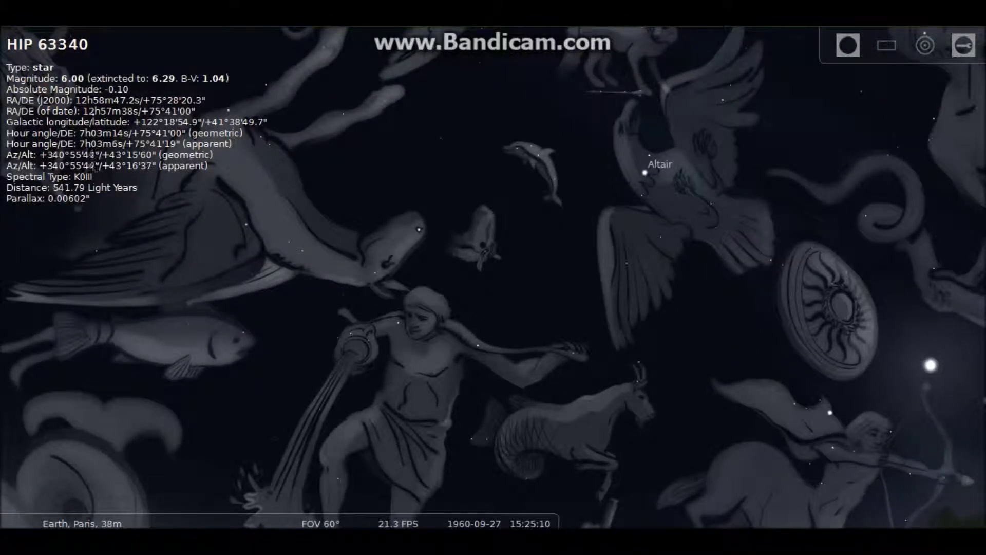
{"action": "left_click", "coordinate": [407, 336]}
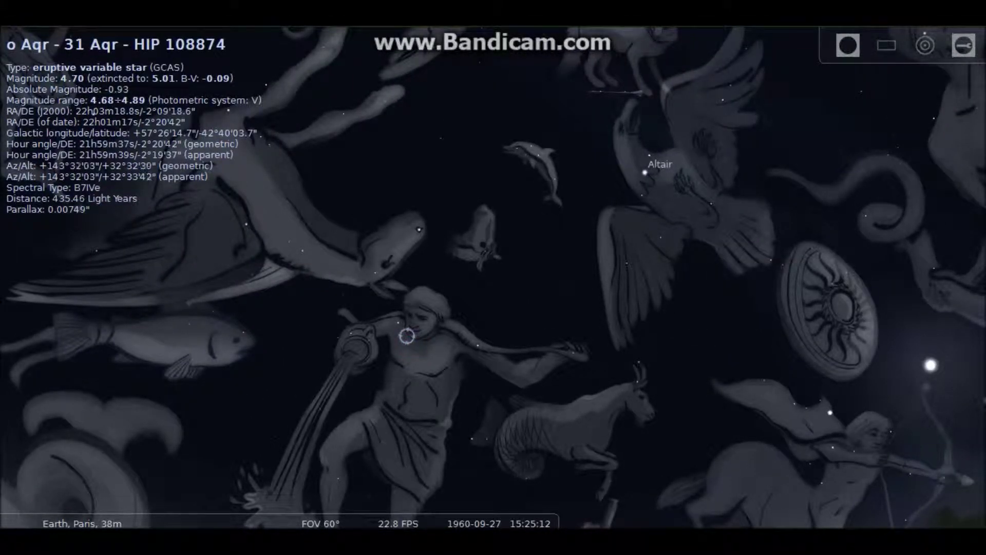
{"action": "left_click", "coordinate": [202, 215]}
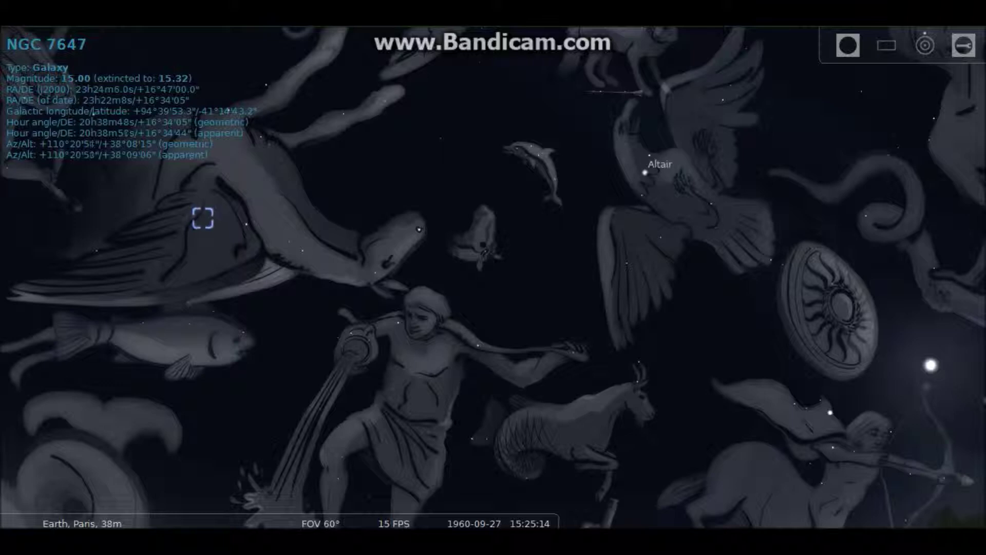
{"action": "left_click", "coordinate": [193, 359]}
{"action": "left_click", "coordinate": [98, 442]}
- Select σ Oph in the Ophiuchus figure and Nekkar at the head of Boötes
{"action": "left_click_drag", "start_coordinate": [281, 298], "coordinate": [619, 311]}
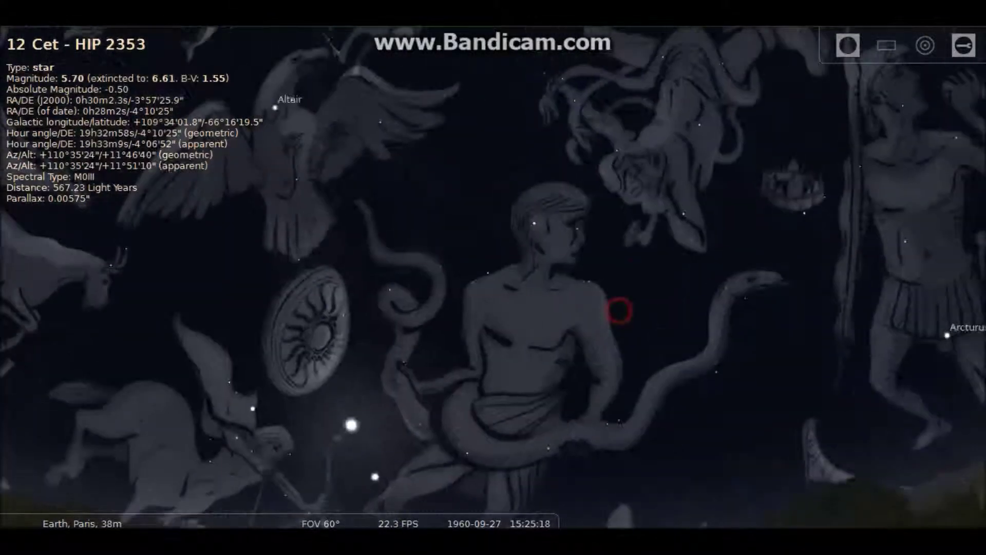
{"action": "left_click", "coordinate": [534, 289]}
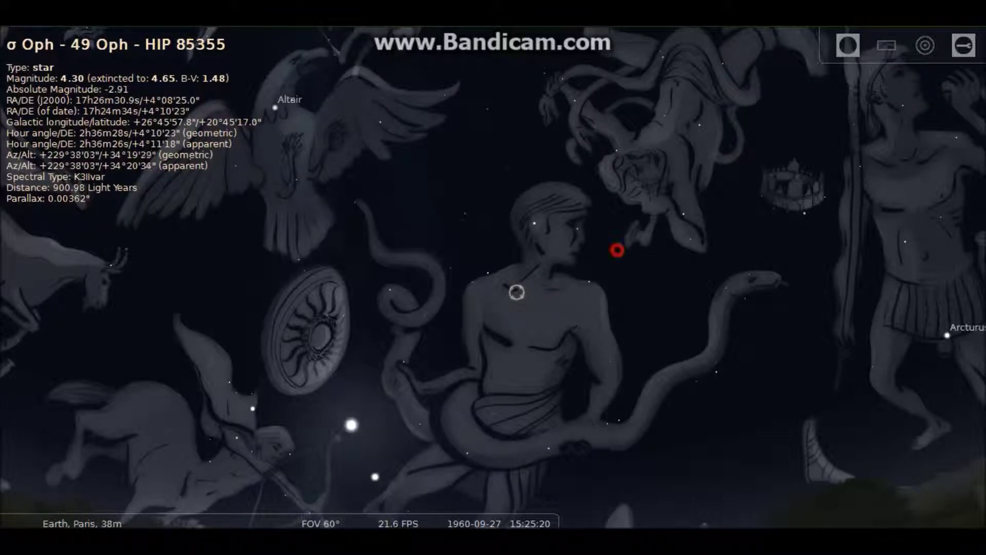
{"action": "left_click_drag", "start_coordinate": [616, 249], "coordinate": [321, 311]}
{"action": "left_click_drag", "start_coordinate": [444, 274], "coordinate": [349, 249]}
{"action": "left_click", "coordinate": [557, 353]}
{"action": "left_click", "coordinate": [511, 355]}
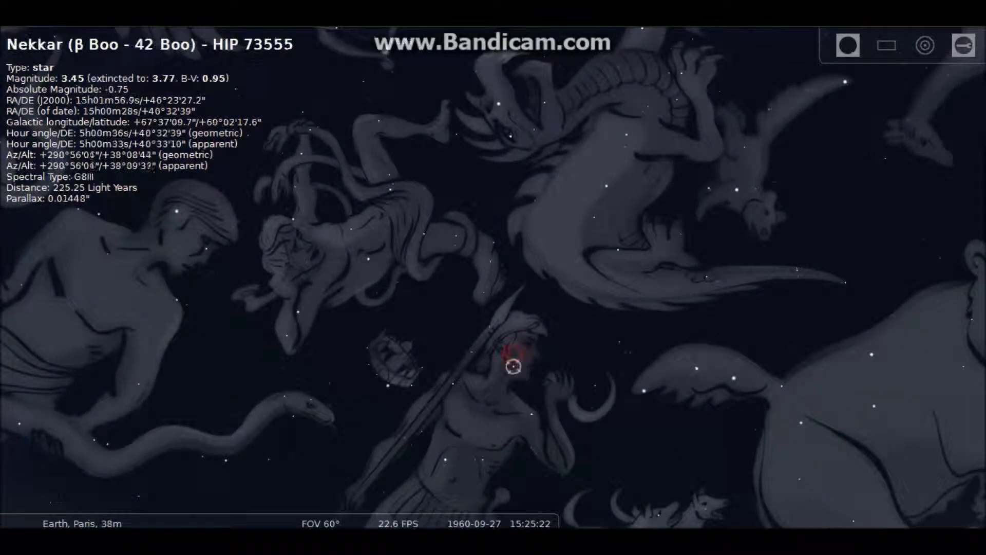
- Select the star HIP 48802 in the Great Bear figure above the horizon
{"action": "left_click_drag", "start_coordinate": [639, 355], "coordinate": [321, 309]}
{"action": "left_click", "coordinate": [548, 398]}
{"action": "left_click_drag", "start_coordinate": [548, 399], "coordinate": [398, 240]}
{"action": "left_click", "coordinate": [395, 236]}
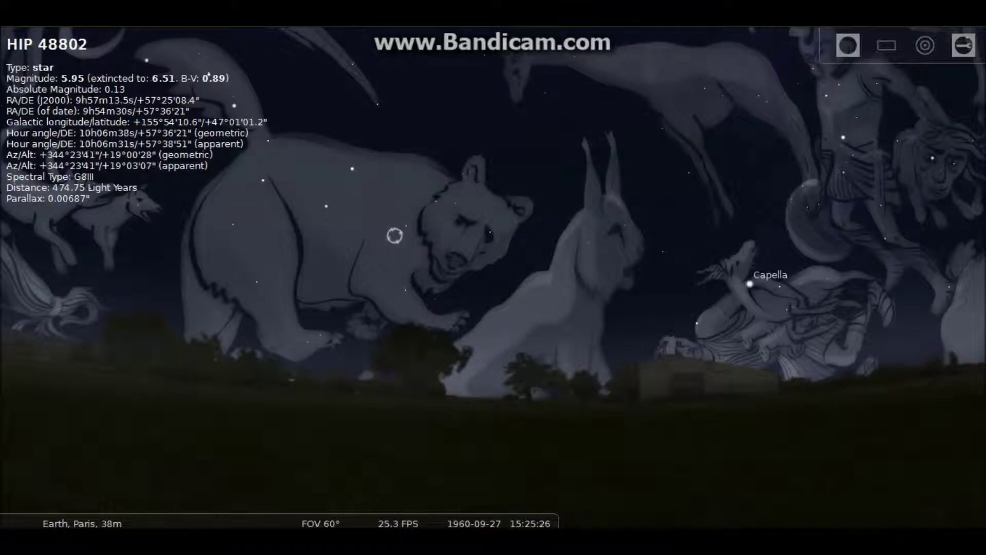
- Select objects around the Lynx and Auriga figures, ending with the star Capella
{"action": "left_click_drag", "start_coordinate": [549, 258], "coordinate": [426, 320]}
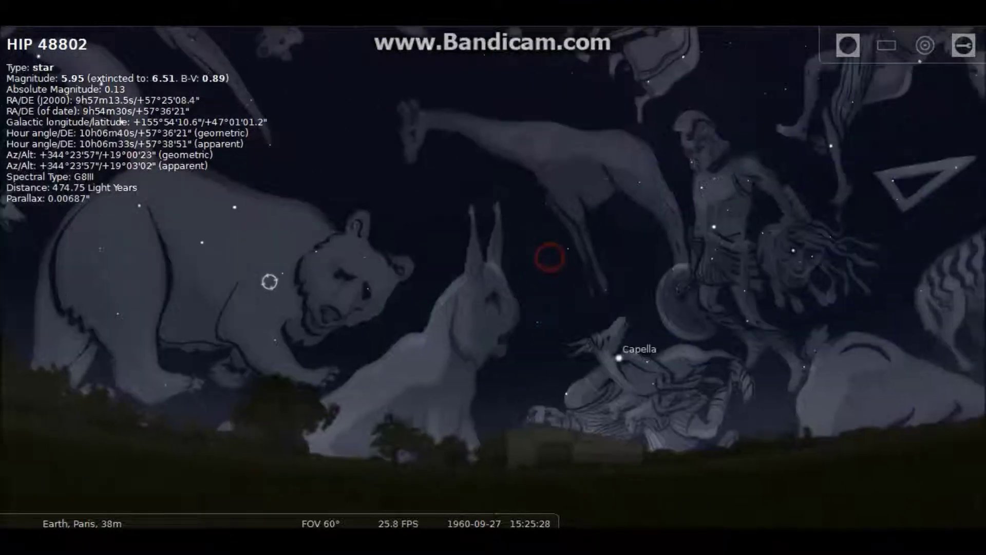
{"action": "left_click", "coordinate": [494, 340]}
{"action": "left_click", "coordinate": [626, 335]}
{"action": "left_click", "coordinate": [630, 382]}
{"action": "left_click", "coordinate": [618, 360]}
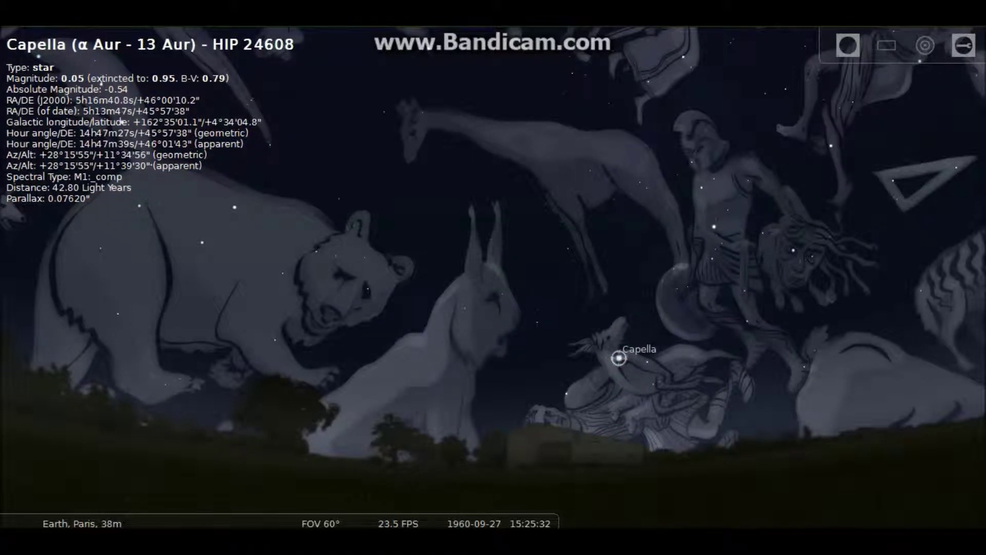
- Select HIP 105981 and Alderamin on the shoulder of the Cepheus figure
{"action": "left_click_drag", "start_coordinate": [648, 260], "coordinate": [619, 492]}
{"action": "left_click", "coordinate": [553, 168]}
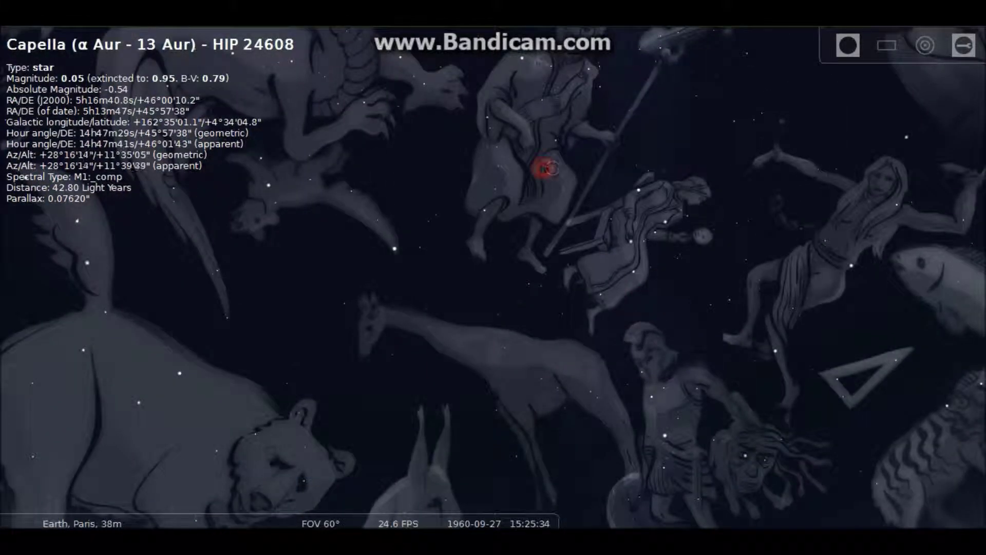
{"action": "left_click", "coordinate": [521, 71]}
{"action": "left_click_drag", "start_coordinate": [521, 70], "coordinate": [460, 243]}
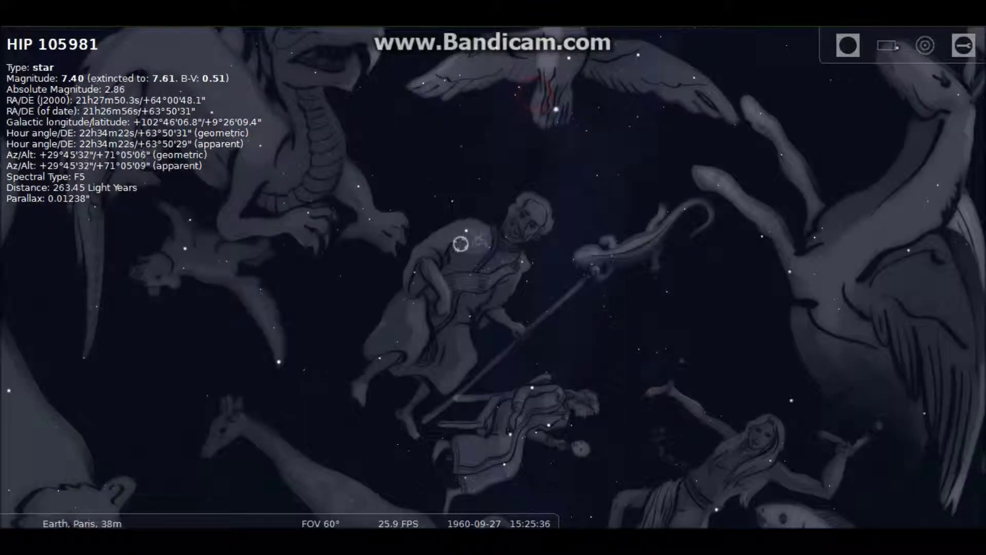
{"action": "left_click", "coordinate": [466, 230]}
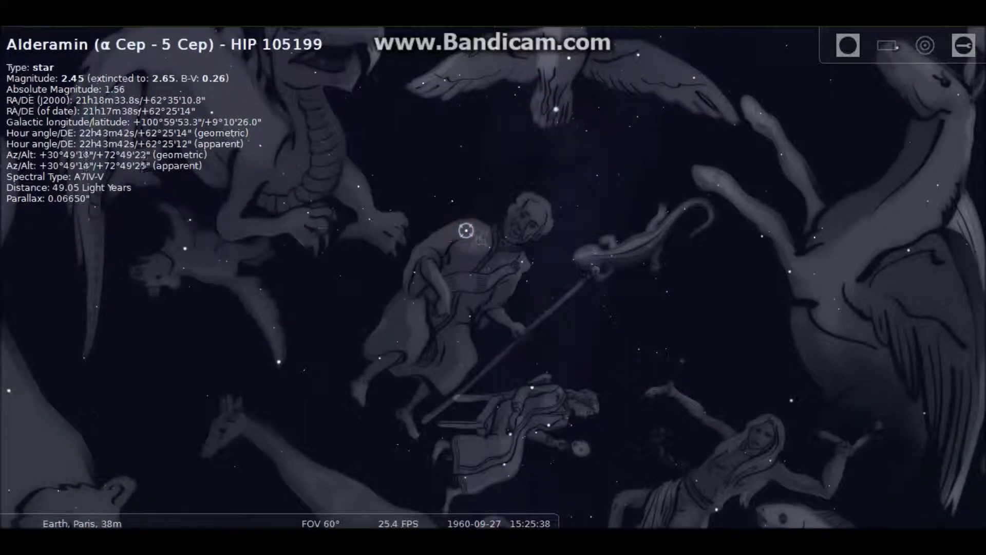
- Select Etamin in the dragon's head, Kornephoros in Hercules and Rasalhague in the head of Ophiuchus
{"action": "left_click_drag", "start_coordinate": [405, 183], "coordinate": [521, 185]}
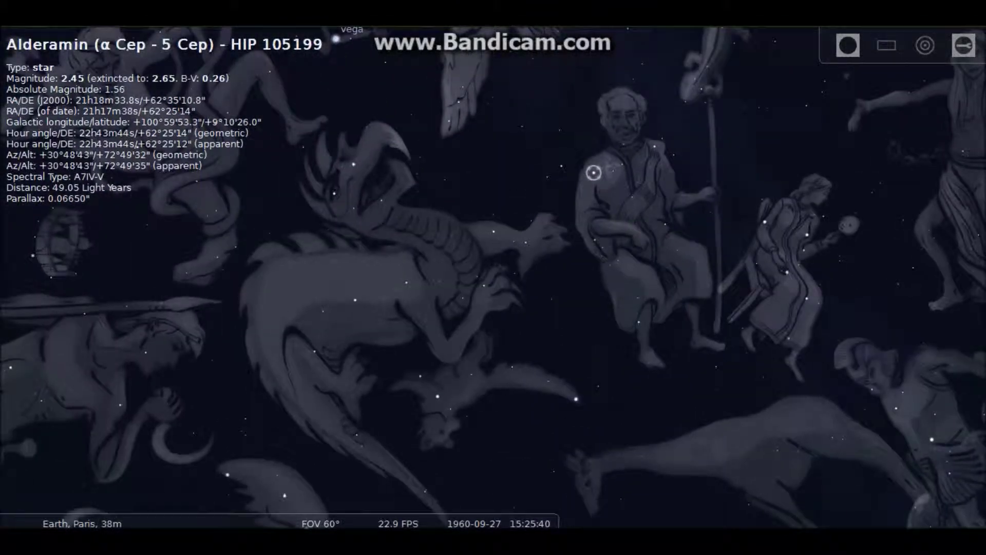
{"action": "left_click", "coordinate": [353, 164]}
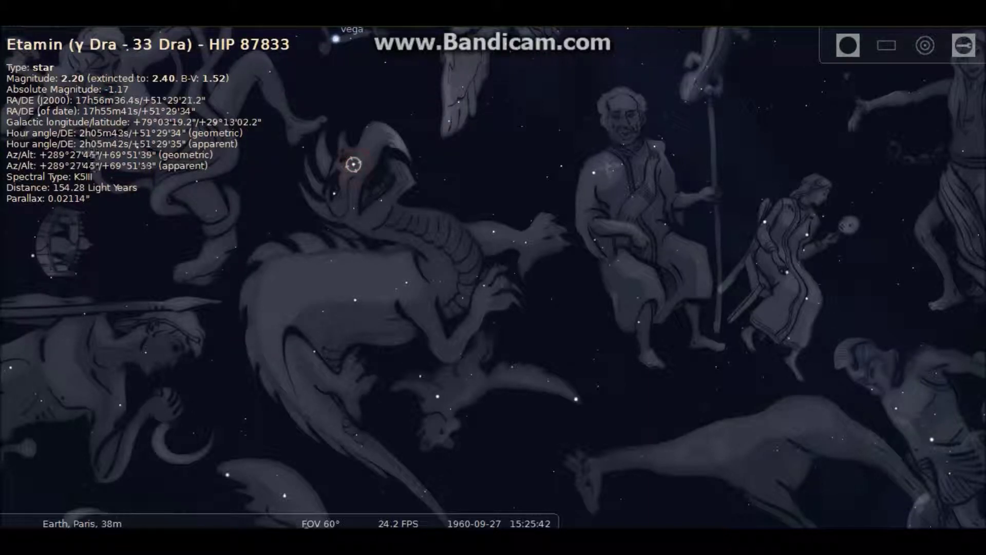
{"action": "left_click_drag", "start_coordinate": [375, 199], "coordinate": [488, 262]}
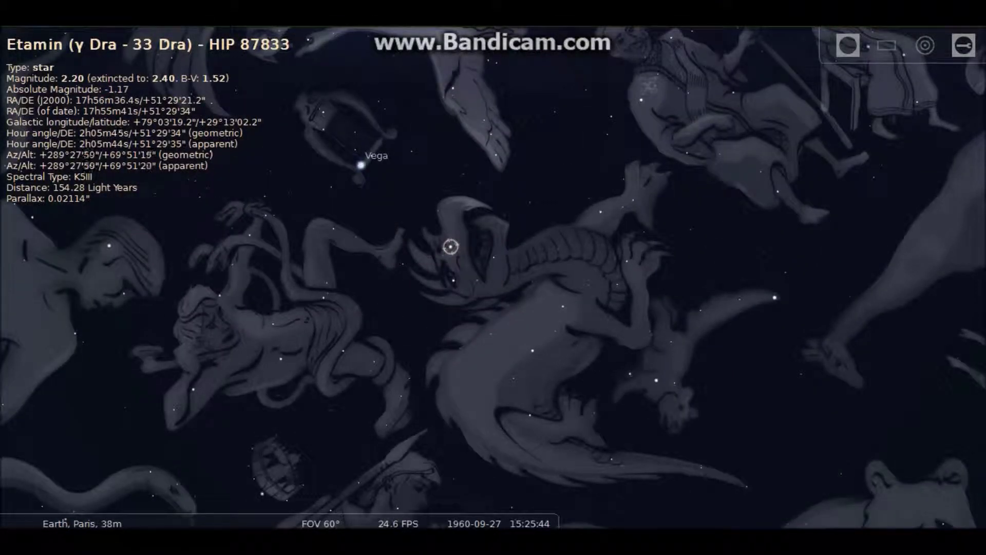
{"action": "left_click", "coordinate": [193, 389]}
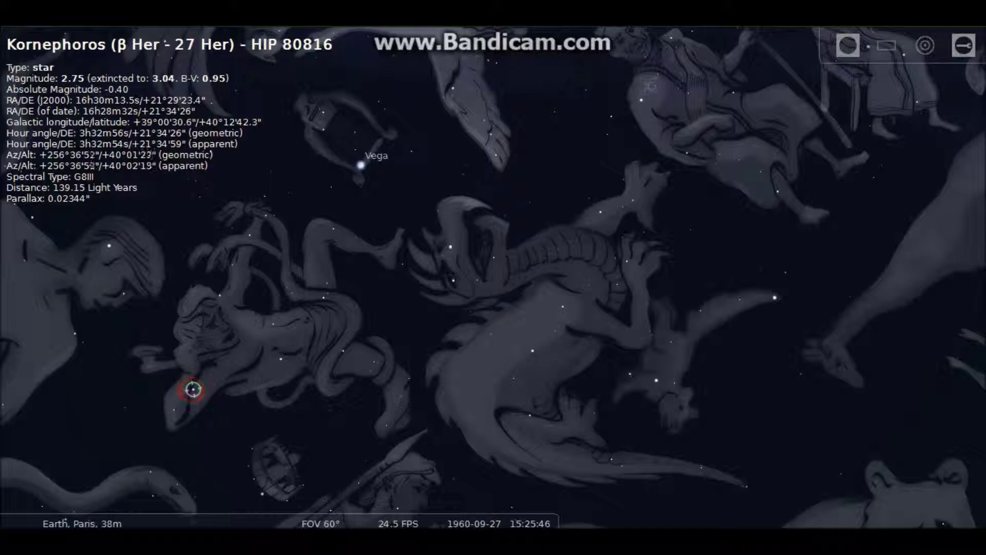
{"action": "left_click_drag", "start_coordinate": [265, 356], "coordinate": [429, 247]}
{"action": "left_click_drag", "start_coordinate": [223, 372], "coordinate": [202, 302]}
{"action": "left_click", "coordinate": [225, 162]}
{"action": "left_click_drag", "start_coordinate": [103, 222], "coordinate": [377, 229]}
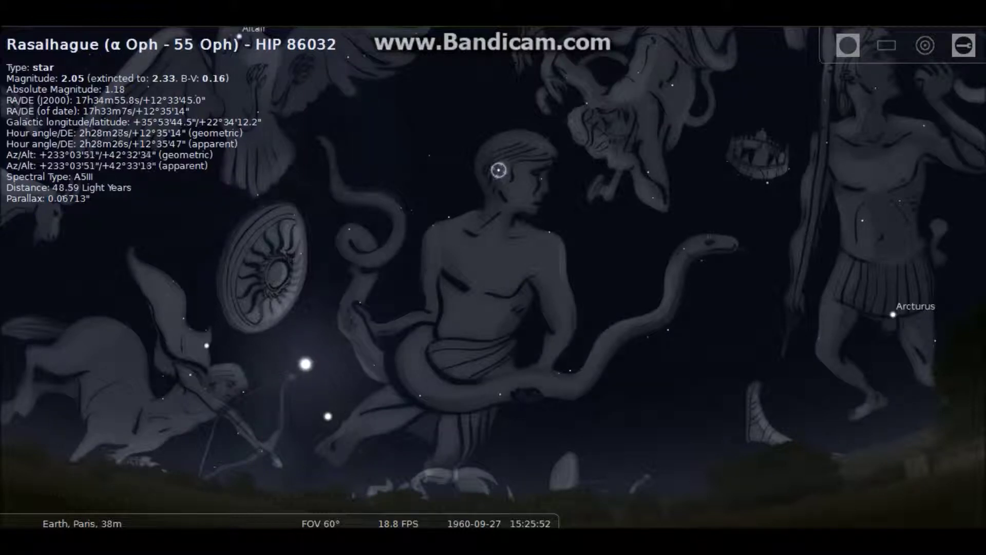
- Select the planet Saturn and the asteroid Vesta beside the Sagittarius archer figure
{"action": "left_click", "coordinate": [206, 345]}
{"action": "left_click_drag", "start_coordinate": [206, 346], "coordinate": [257, 380]}
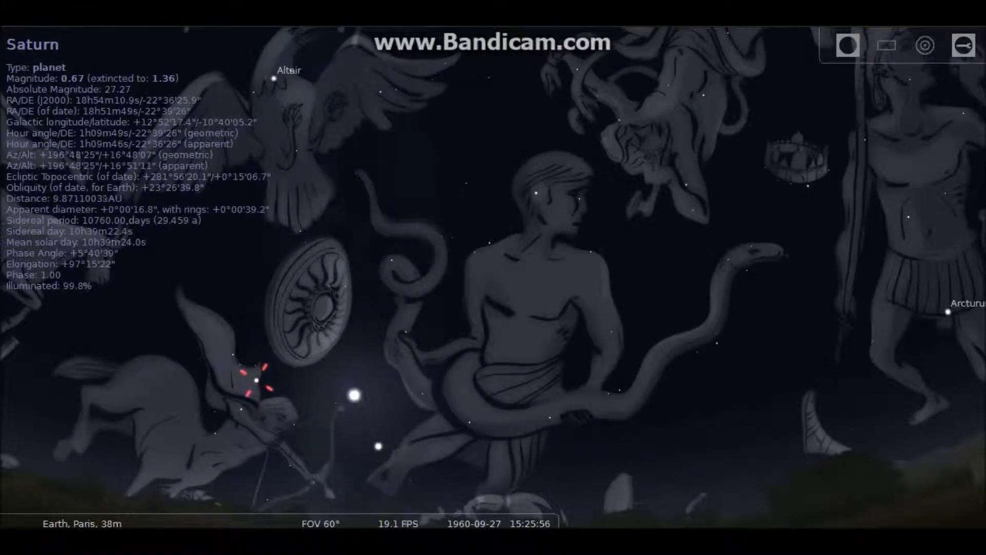
{"action": "left_click", "coordinate": [236, 408]}
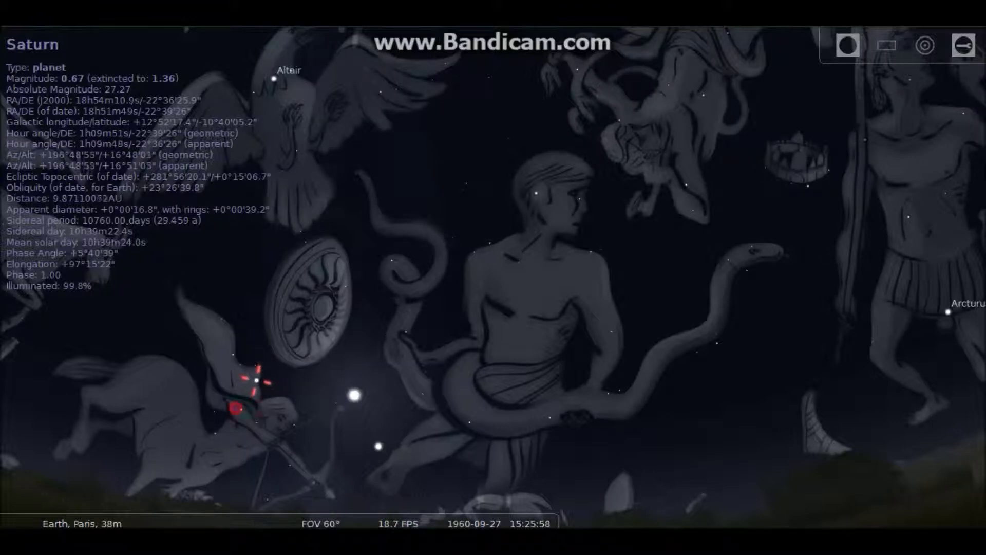
- Select Enif in the head of Pegasus and Alderamin in the Cepheus figure
{"action": "left_click_drag", "start_coordinate": [246, 228], "coordinate": [379, 341]}
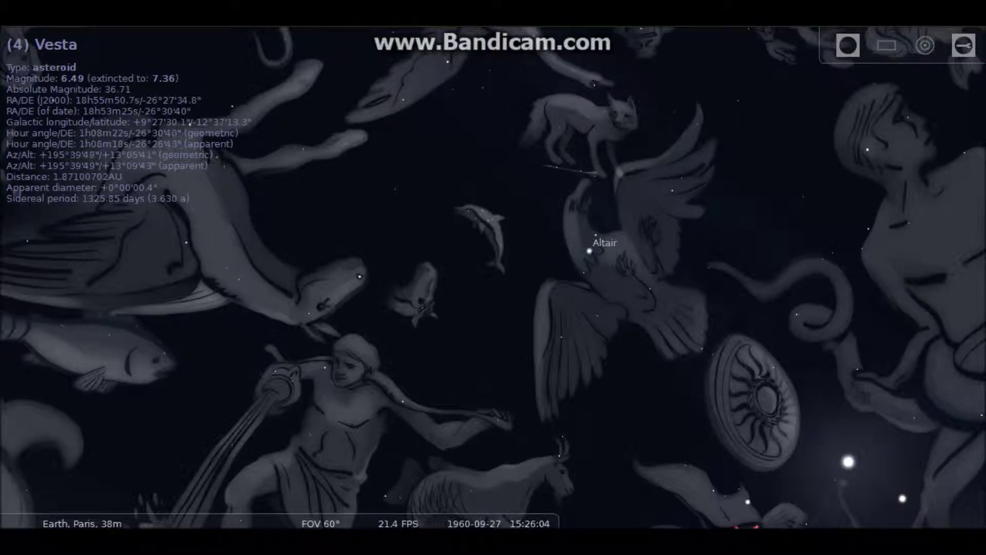
{"action": "left_click", "coordinate": [360, 276]}
{"action": "left_click_drag", "start_coordinate": [355, 264], "coordinate": [430, 490]}
{"action": "left_click_drag", "start_coordinate": [473, 203], "coordinate": [529, 328]}
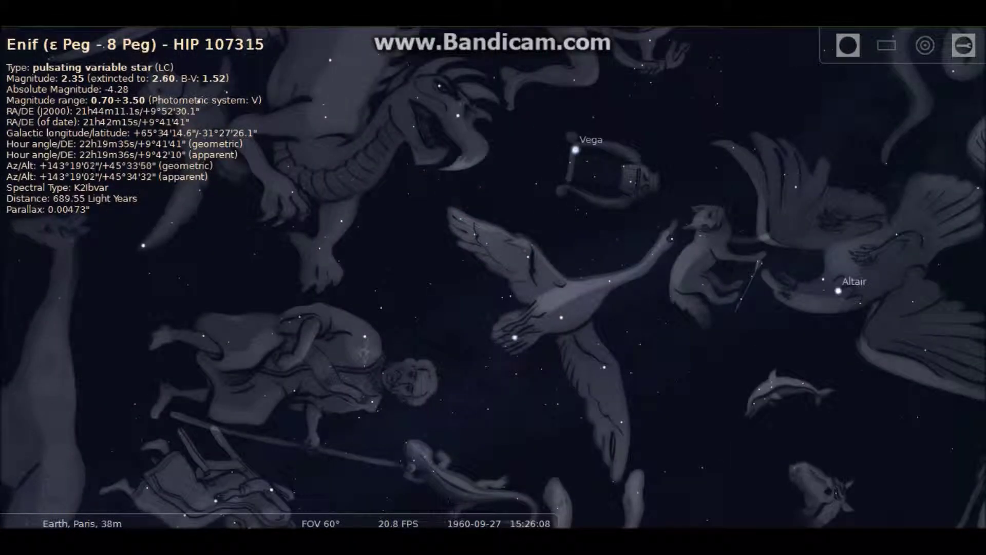
{"action": "left_click", "coordinate": [365, 352]}
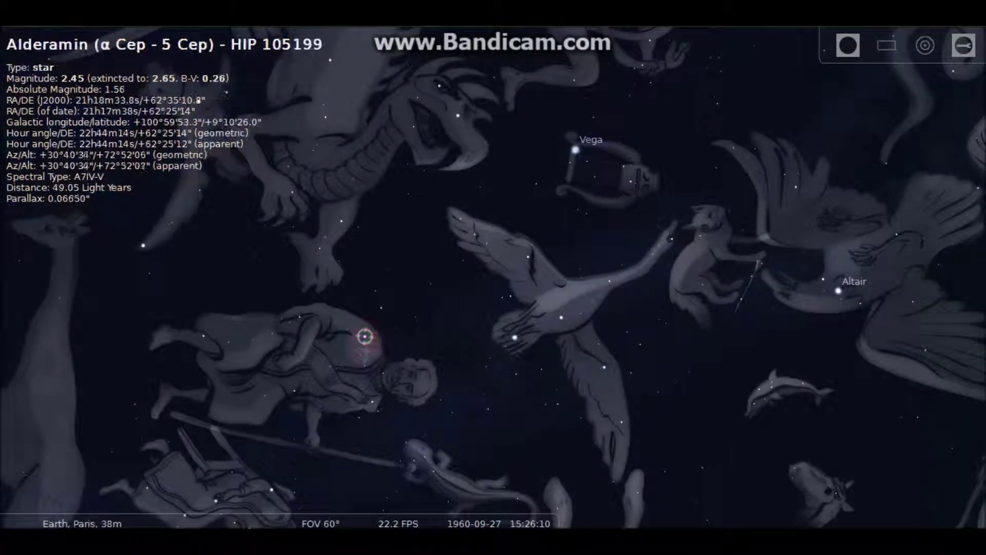
- Select Sadr, Deneb, HIP 103116 A and Gienah around the Cygnus swan, and Vega in the Lyra figure
{"action": "left_click", "coordinate": [562, 317]}
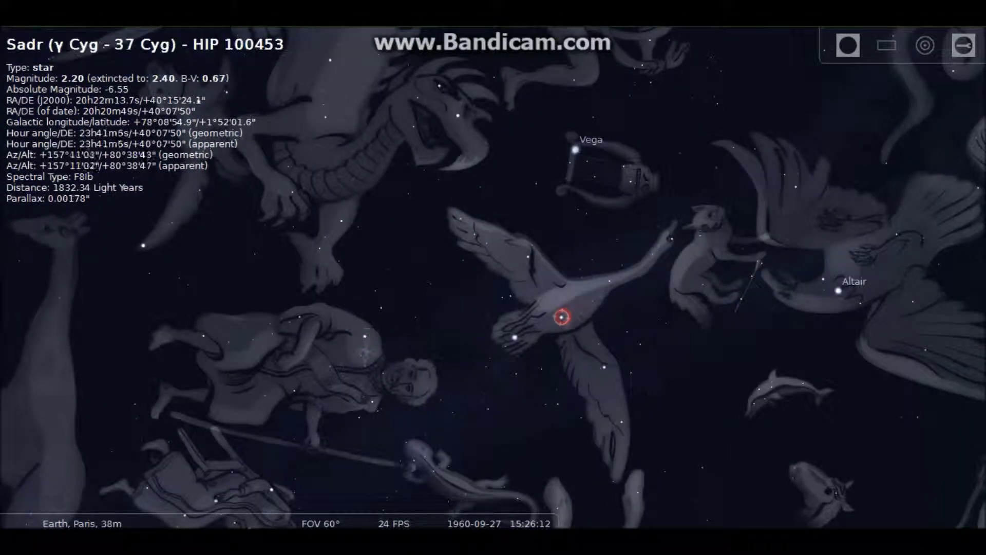
{"action": "left_click", "coordinate": [515, 337]}
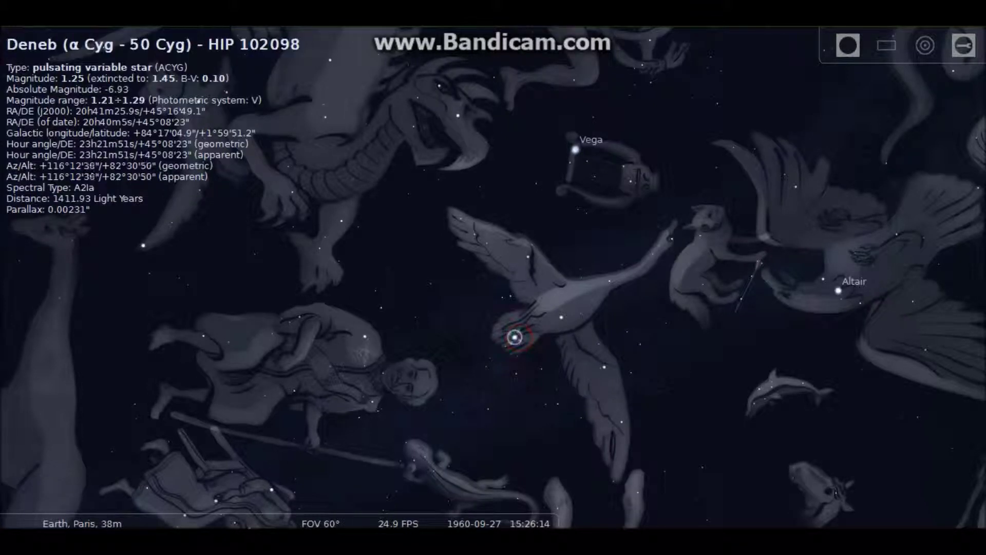
{"action": "left_click_drag", "start_coordinate": [497, 354], "coordinate": [419, 229]}
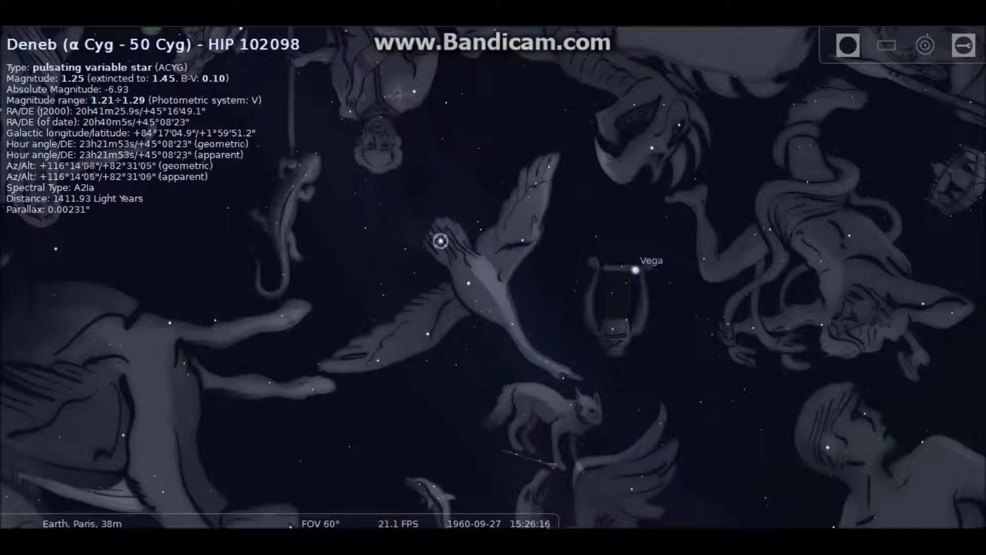
{"action": "left_click", "coordinate": [414, 352]}
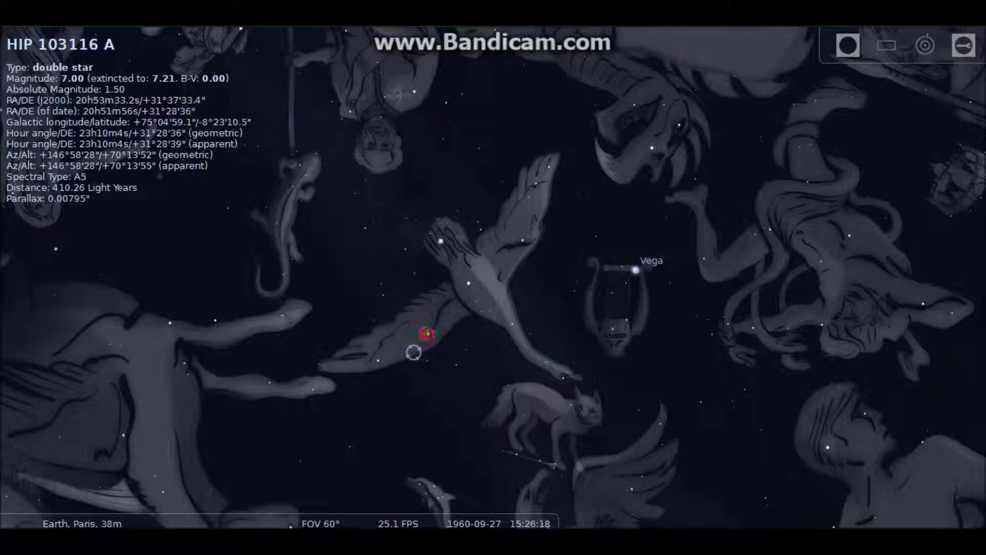
{"action": "left_click", "coordinate": [428, 333]}
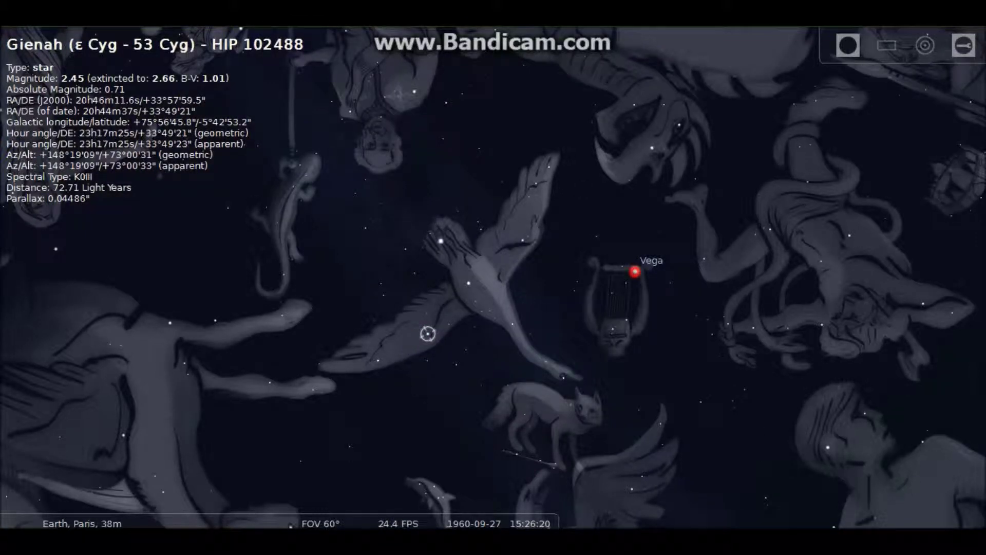
{"action": "left_click", "coordinate": [636, 269]}
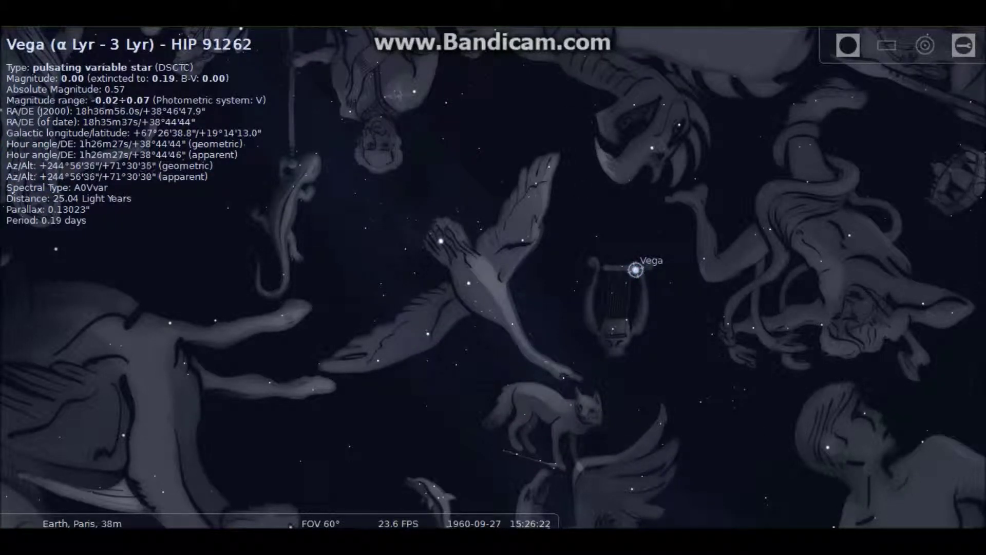
- Select Alphekka in the Corona Borealis crown beside the Bootes figure
{"action": "left_click_drag", "start_coordinate": [586, 333], "coordinate": [416, 287]}
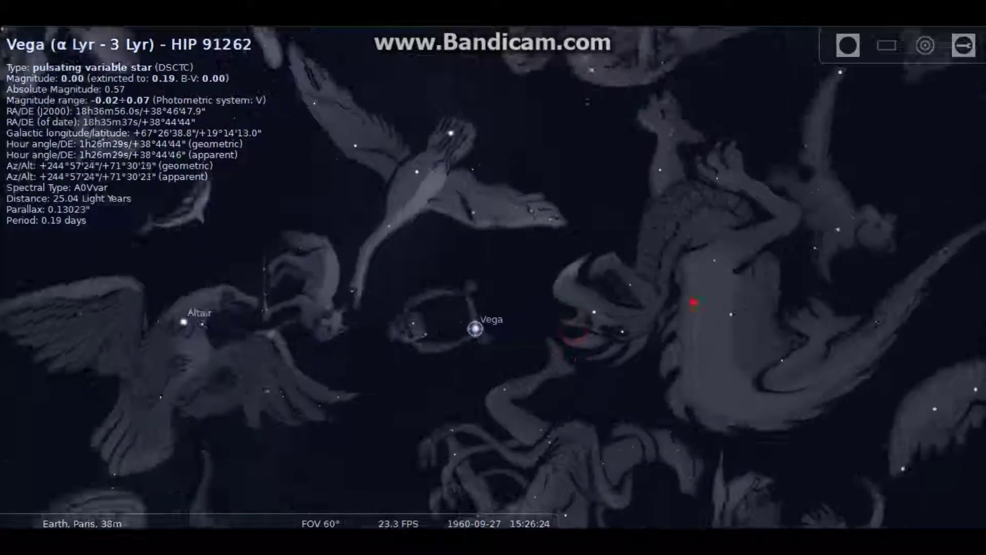
{"action": "left_click_drag", "start_coordinate": [693, 301], "coordinate": [662, 133]}
{"action": "left_click_drag", "start_coordinate": [525, 337], "coordinate": [431, 190]}
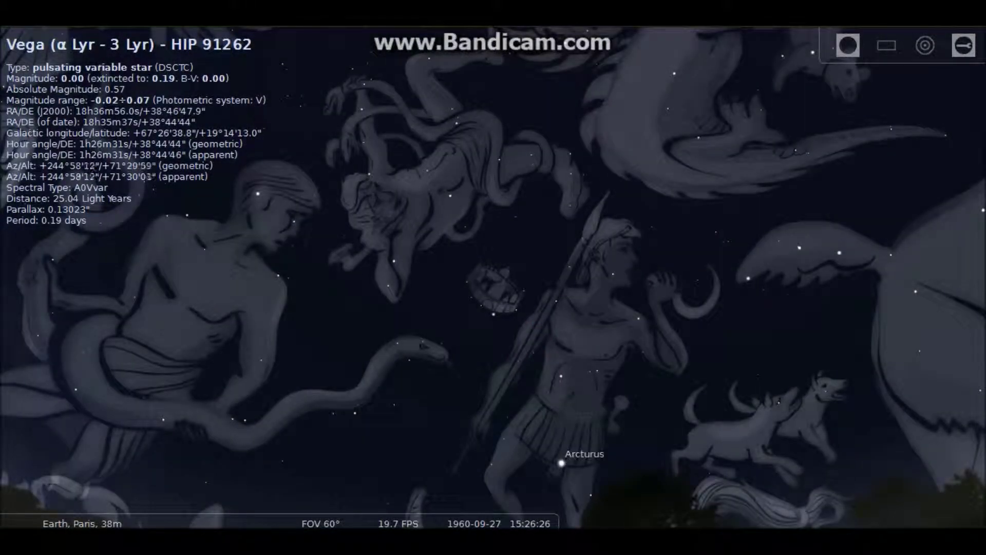
{"action": "left_click", "coordinate": [493, 313]}
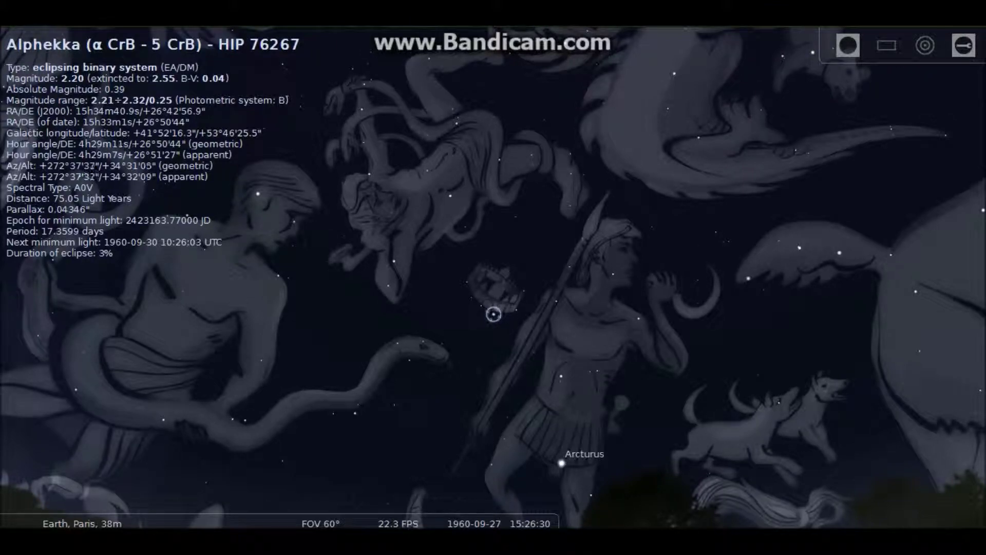
- Select Kitalpha in the Equuleus horse head and γ2 Del in the Delphinus dolphin
{"action": "left_click_drag", "start_coordinate": [714, 260], "coordinate": [501, 298]}
{"action": "left_click_drag", "start_coordinate": [673, 303], "coordinate": [479, 236]}
{"action": "left_click_drag", "start_coordinate": [770, 388], "coordinate": [580, 267]}
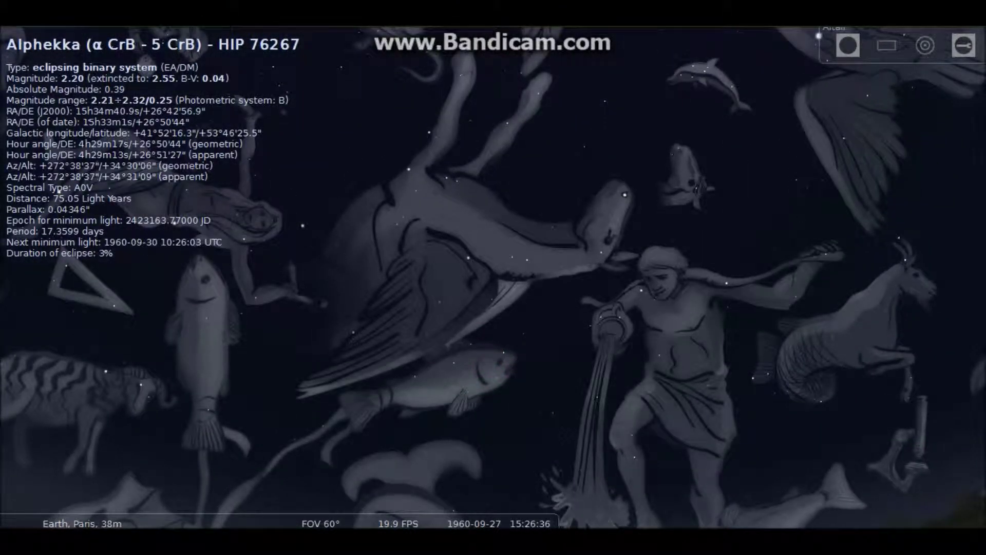
{"action": "left_click", "coordinate": [681, 190]}
{"action": "left_click", "coordinate": [696, 188]}
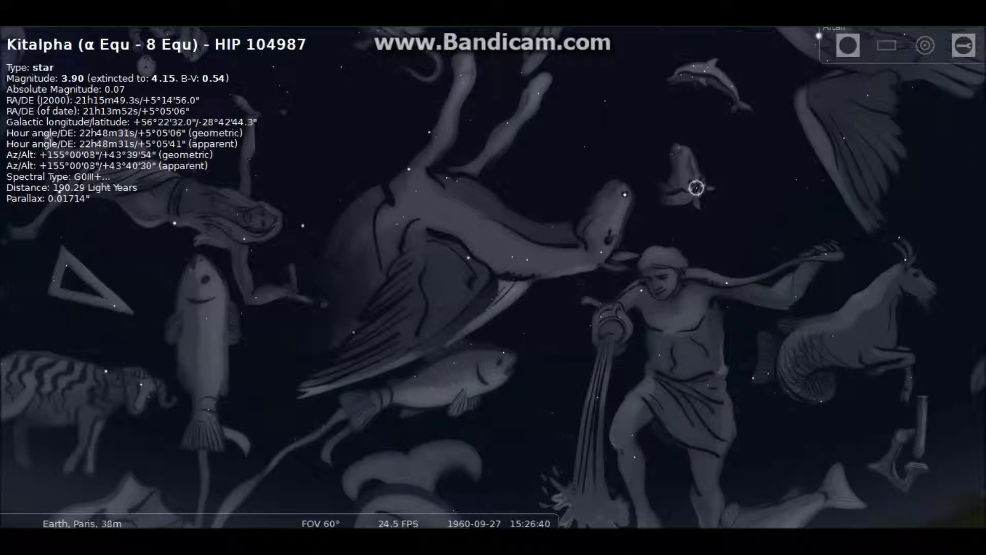
{"action": "left_click", "coordinate": [681, 75]}
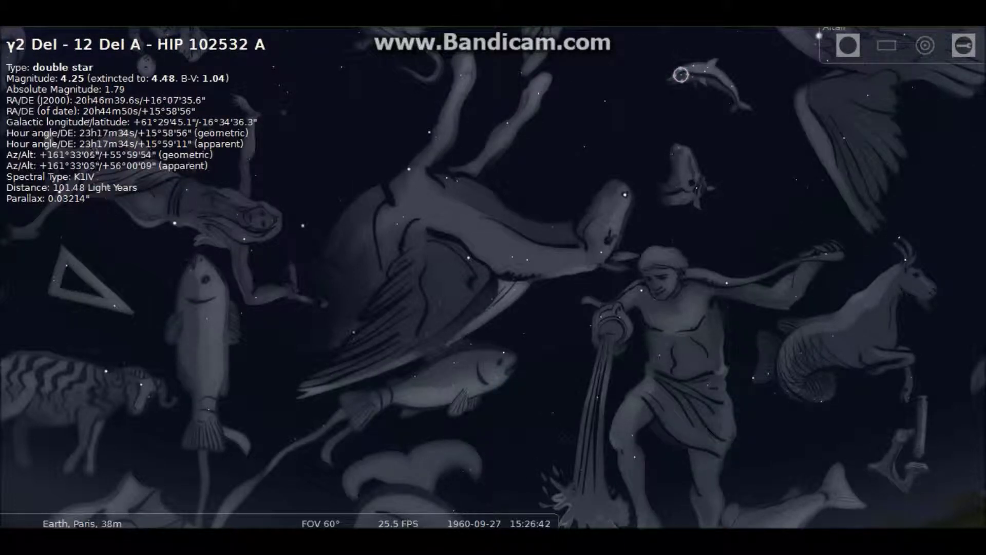
- Select Dabih, 19 Cap and Deneb Algedi across the Capricornus sea goat
{"action": "left_click_drag", "start_coordinate": [940, 339], "coordinate": [559, 213]}
{"action": "left_click", "coordinate": [514, 173]}
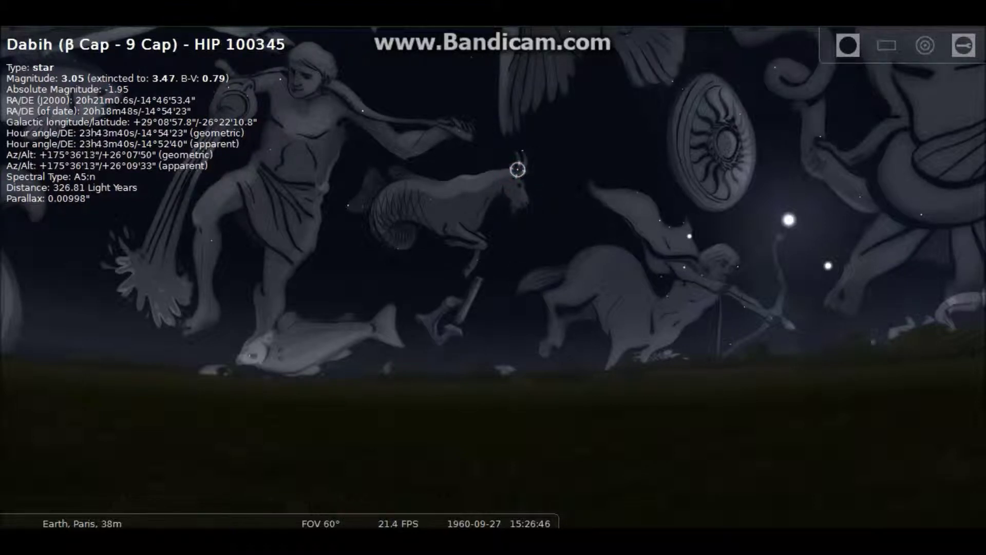
{"action": "left_click", "coordinate": [452, 202]}
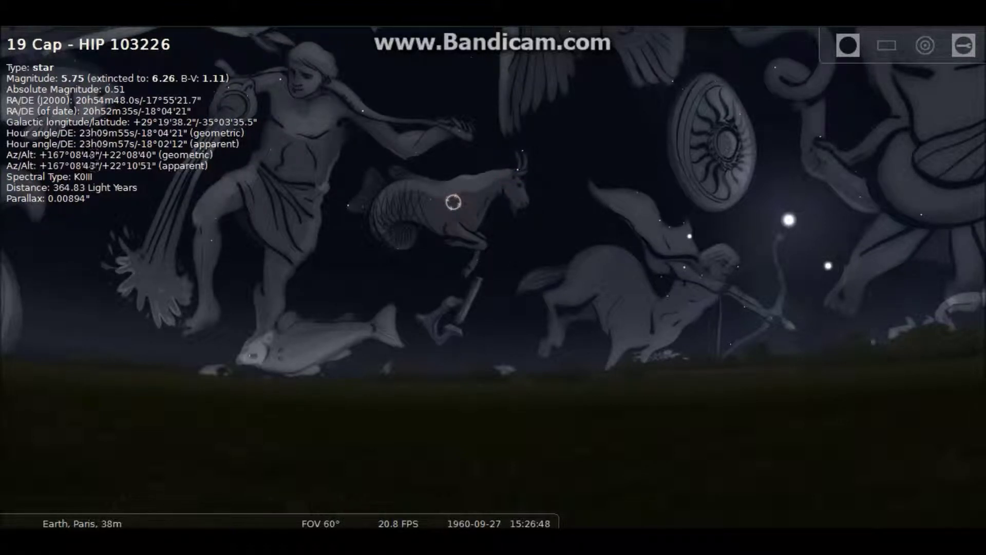
{"action": "left_click", "coordinate": [347, 205]}
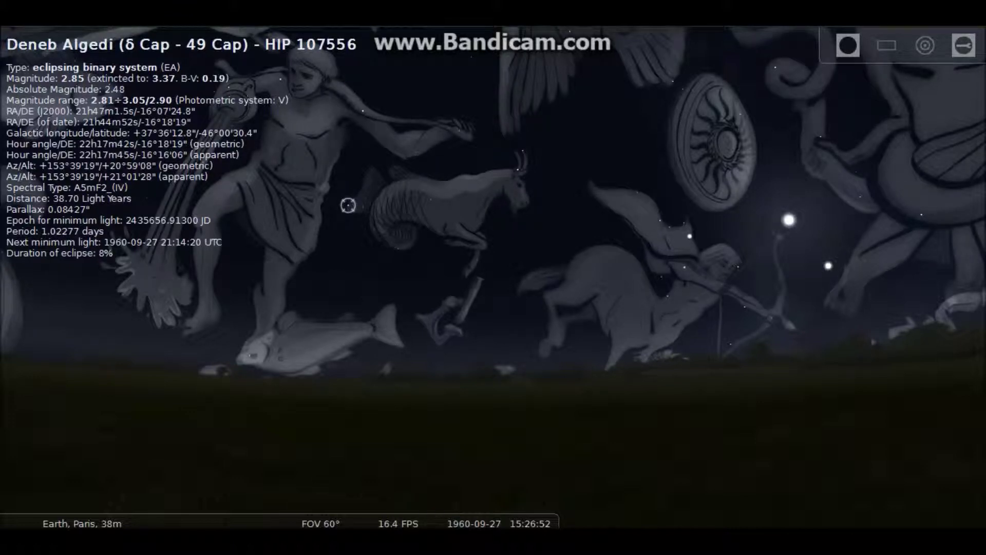
- Select Arcturus in the Bootes figure and Cor Caroli in the Canes Venatici hunting dogs
{"action": "left_click", "coordinate": [690, 236]}
{"action": "left_click_drag", "start_coordinate": [689, 236], "coordinate": [540, 177]}
{"action": "left_click_drag", "start_coordinate": [658, 229], "coordinate": [498, 262]}
{"action": "left_click", "coordinate": [427, 356]}
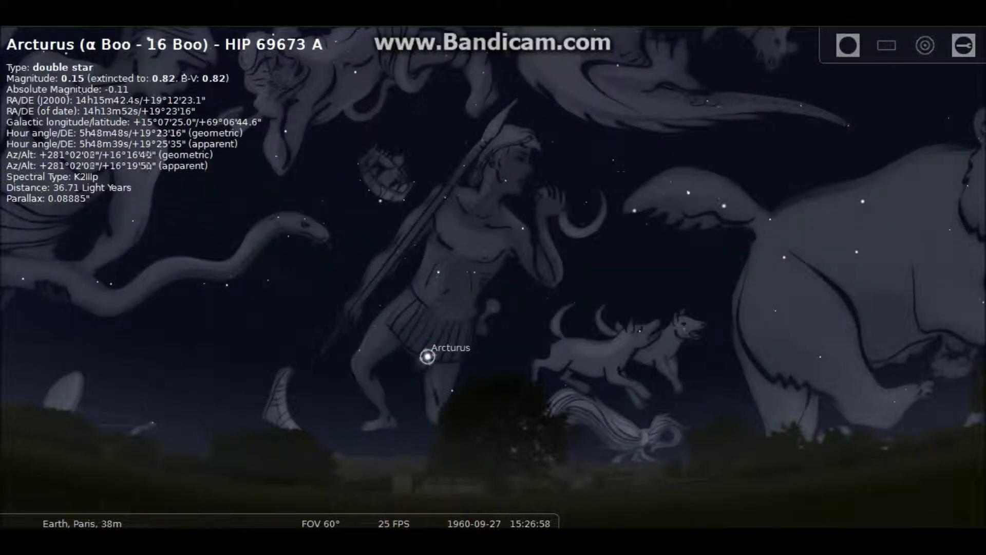
{"action": "left_click", "coordinate": [639, 331]}
- Select Kochab in the Ursa Minor bear and Deneb in the tail of the Cygnus swan
{"action": "left_click_drag", "start_coordinate": [666, 329], "coordinate": [304, 465]}
{"action": "left_click_drag", "start_coordinate": [502, 233], "coordinate": [512, 350]}
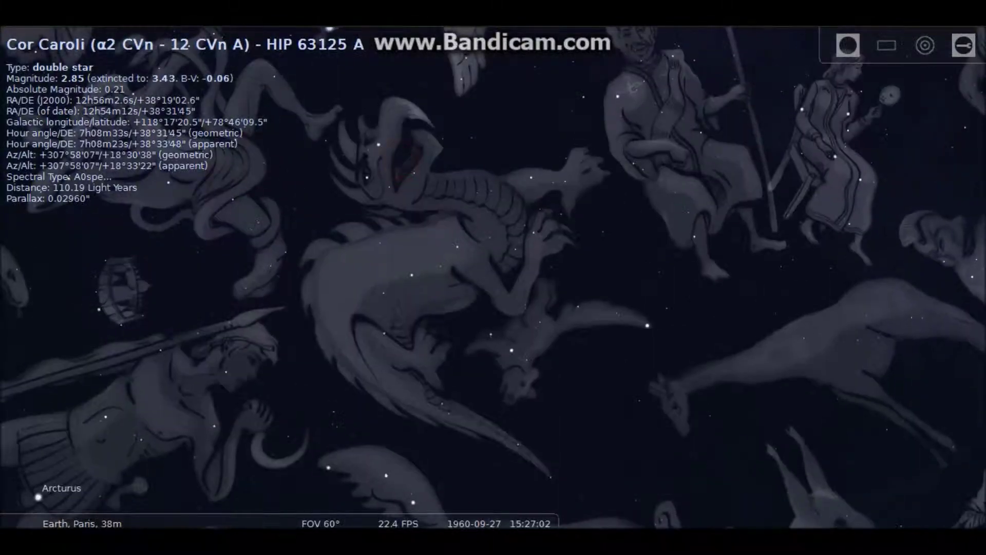
{"action": "left_click", "coordinate": [512, 351]}
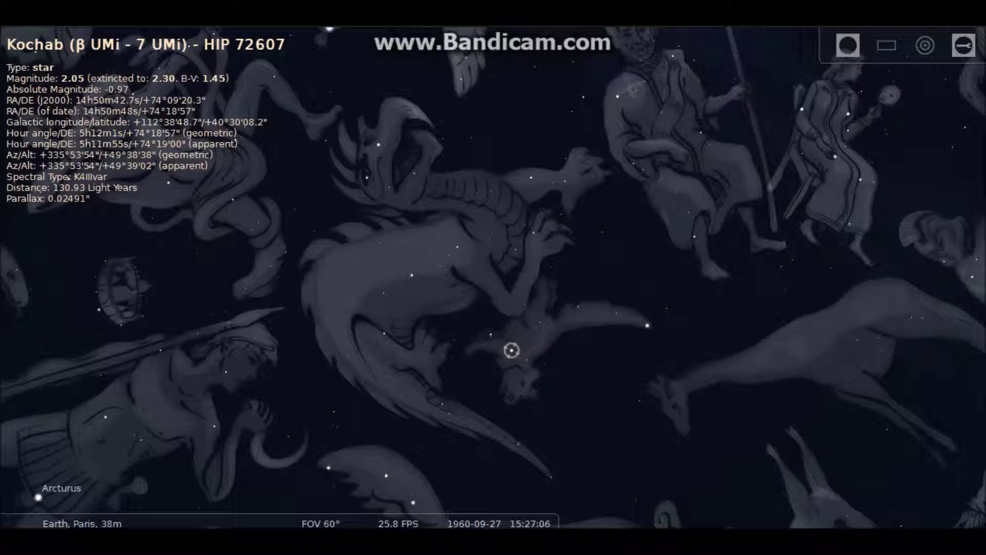
{"action": "mouse_move", "coordinate": [462, 233]}
{"action": "left_mouse_down"}
{"action": "mouse_move", "coordinate": [627, 247]}
{"action": "mouse_move", "coordinate": [617, 426]}
{"action": "left_mouse_up"}
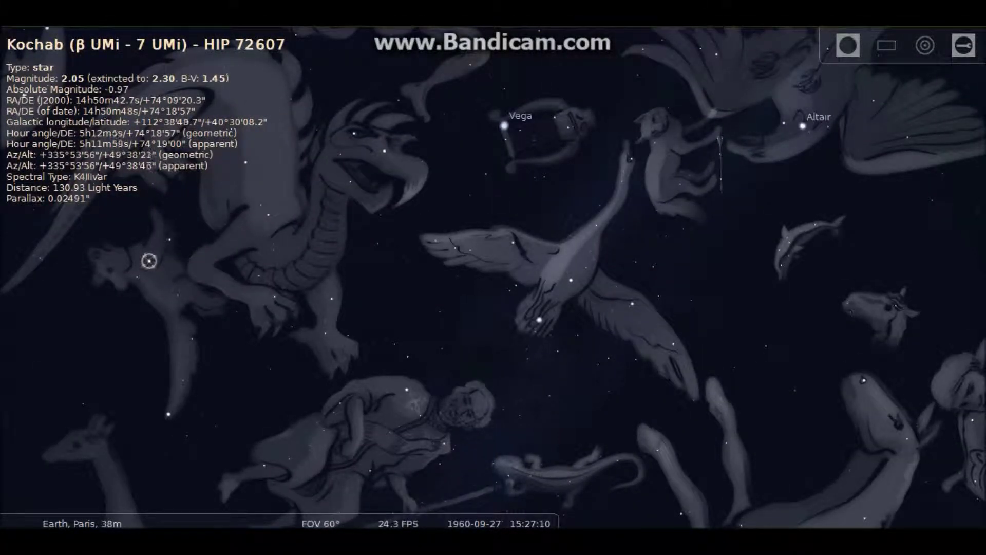
{"action": "left_click", "coordinate": [539, 319]}
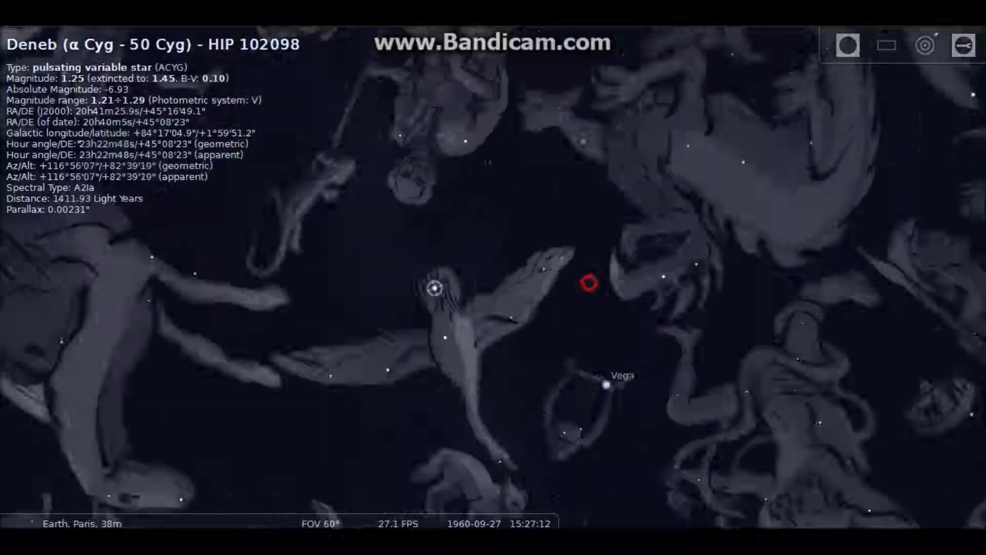
- Select β Lac and 6 Lac in the Lacerta lizard figure
{"action": "left_click_drag", "start_coordinate": [541, 315], "coordinate": [520, 340]}
{"action": "left_click", "coordinate": [580, 286]}
{"action": "left_click", "coordinate": [589, 291]}
{"action": "left_click", "coordinate": [572, 285]}
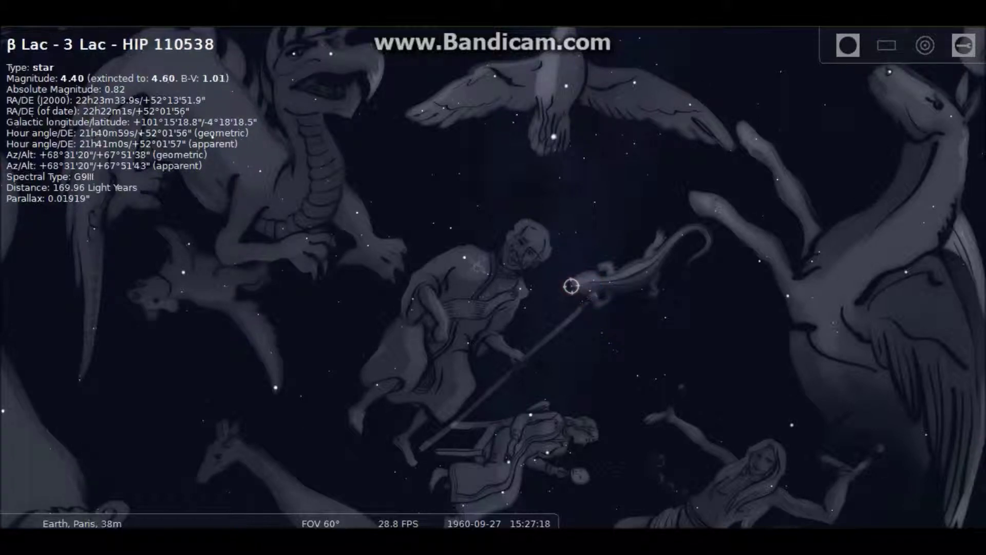
{"action": "left_click", "coordinate": [640, 272]}
{"action": "left_click_drag", "start_coordinate": [648, 287], "coordinate": [646, 294]}
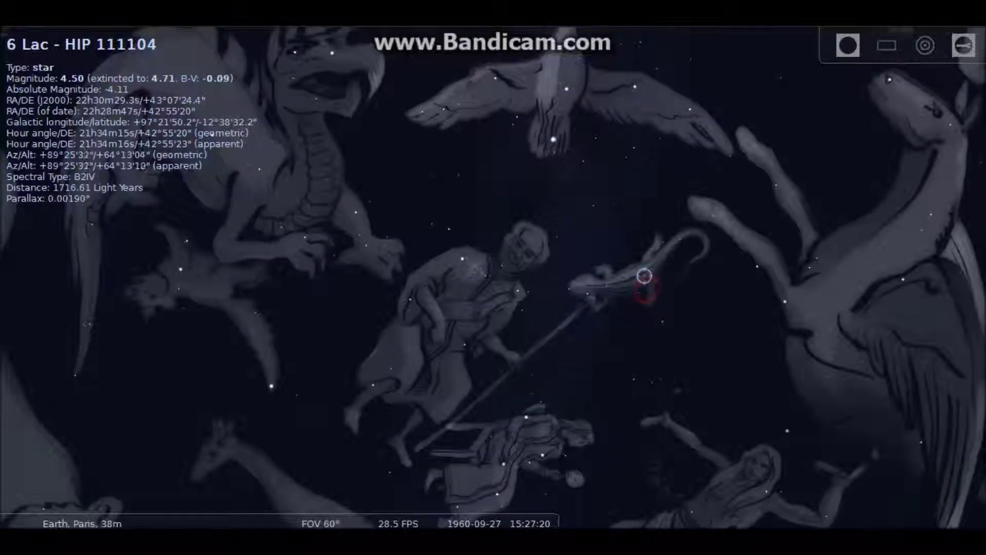
- Select τ Psc in the Pisces fish, a star on the Cetus tail and 21 PsA beside Fomalhaut
{"action": "left_click_drag", "start_coordinate": [735, 449], "coordinate": [703, 206]}
{"action": "left_click_drag", "start_coordinate": [607, 289], "coordinate": [370, 170]}
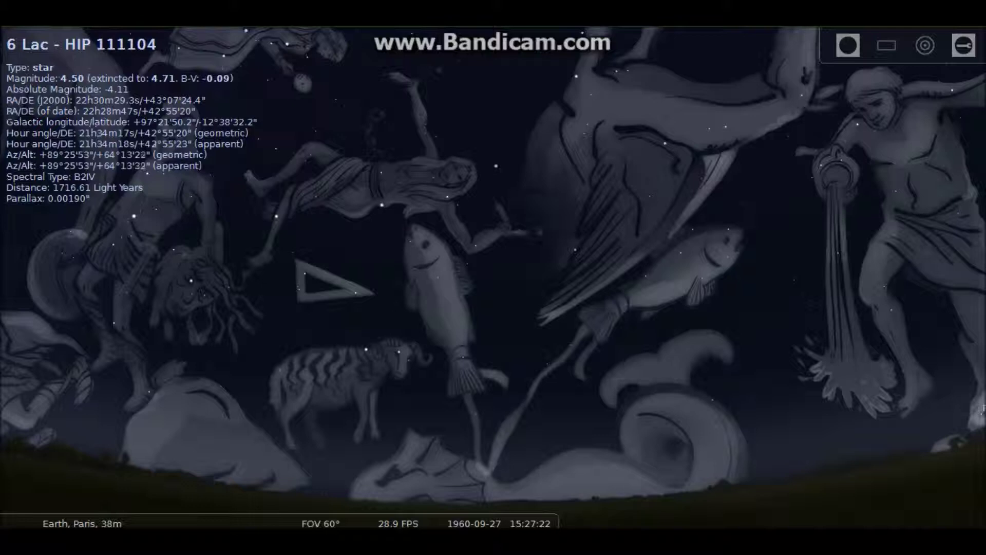
{"action": "left_click", "coordinate": [410, 241]}
{"action": "left_click_drag", "start_coordinate": [690, 288], "coordinate": [567, 74]}
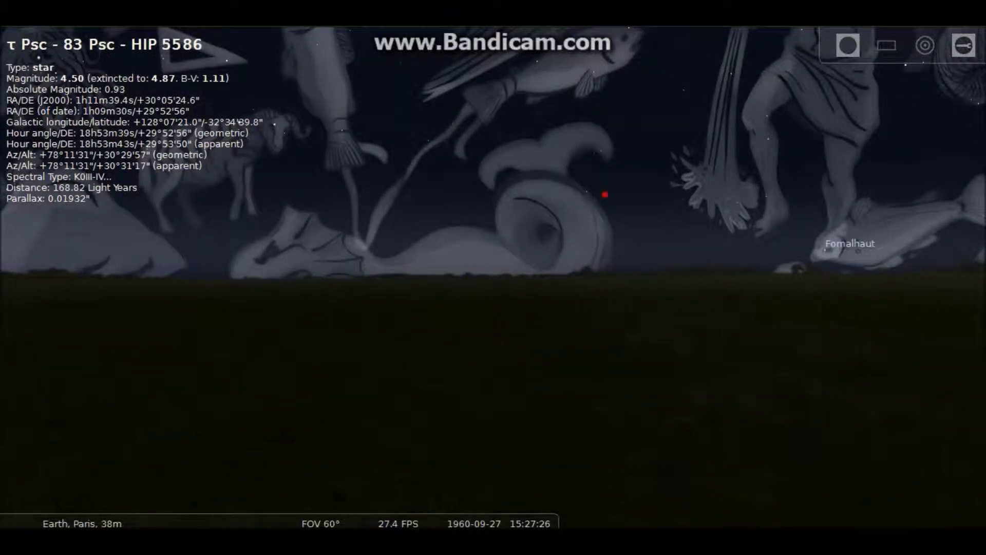
{"action": "left_click", "coordinate": [594, 192]}
{"action": "left_click", "coordinate": [583, 191]}
{"action": "left_click_drag", "start_coordinate": [933, 336], "coordinate": [634, 341]}
{"action": "left_click", "coordinate": [537, 251]}
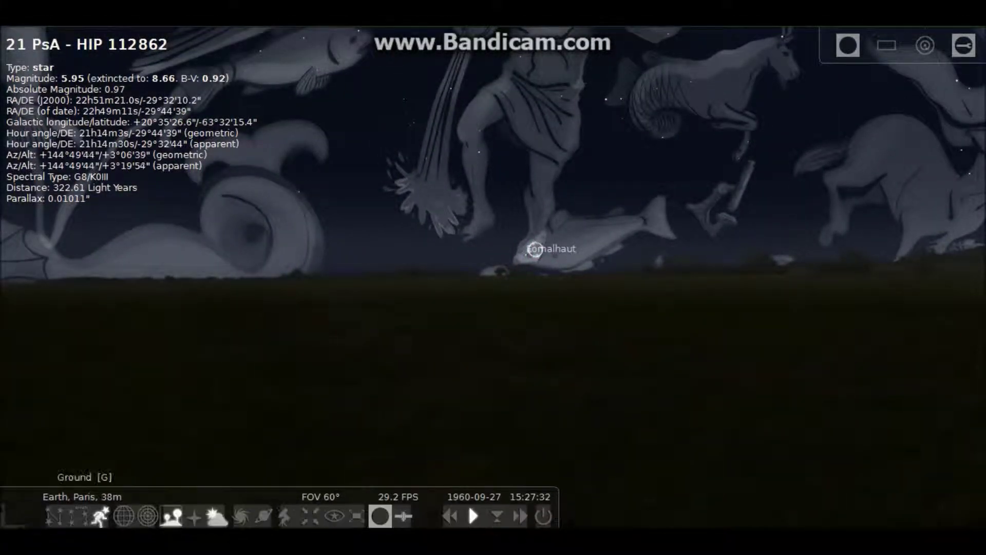
- Hide the constellation art and show the constellation labels instead
{"action": "mouse_move", "coordinate": [123, 521]}
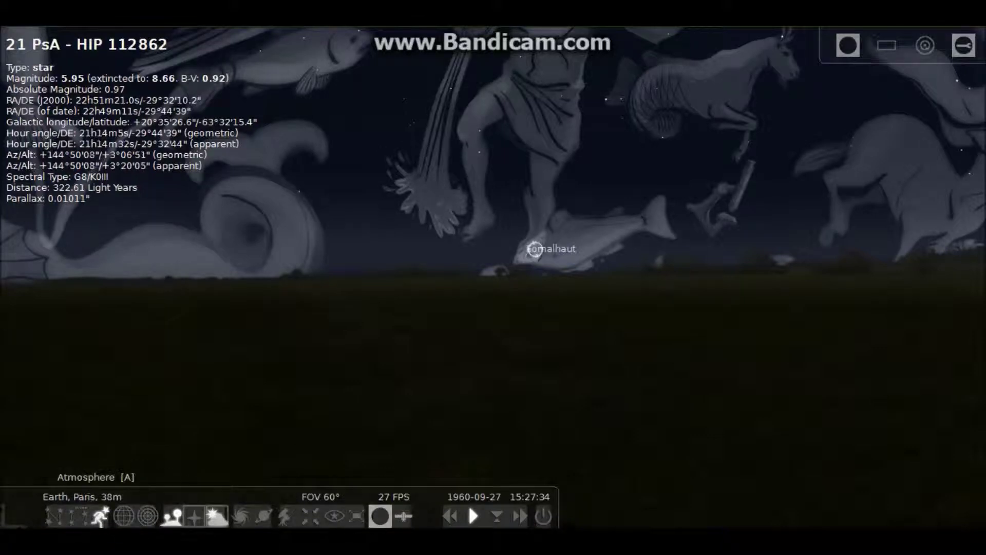
{"action": "left_click", "coordinate": [78, 517]}
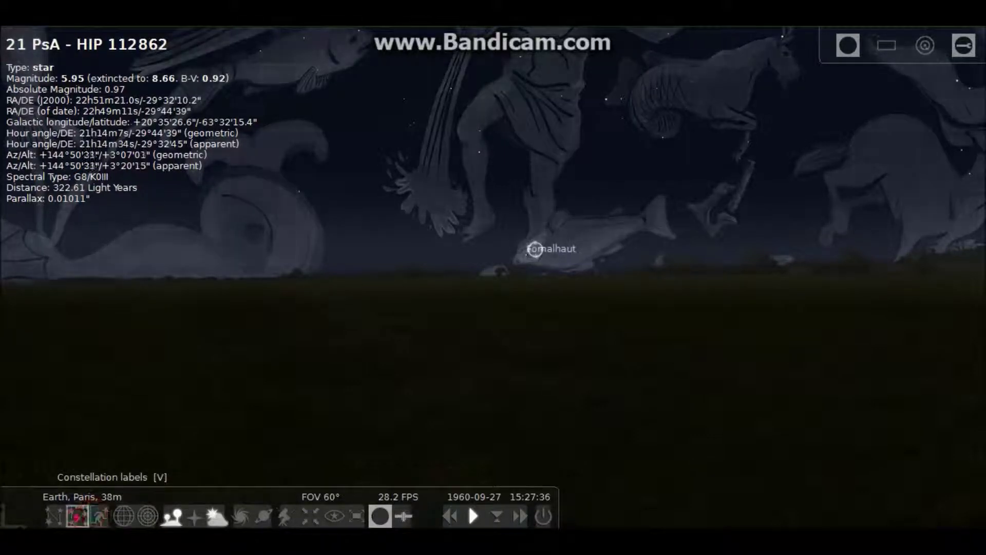
{"action": "left_click", "coordinate": [54, 516]}
- Select 28 Her beside the Serpens label and Alphekka below the Corona Borealis label
{"action": "left_click_drag", "start_coordinate": [421, 366], "coordinate": [549, 385]}
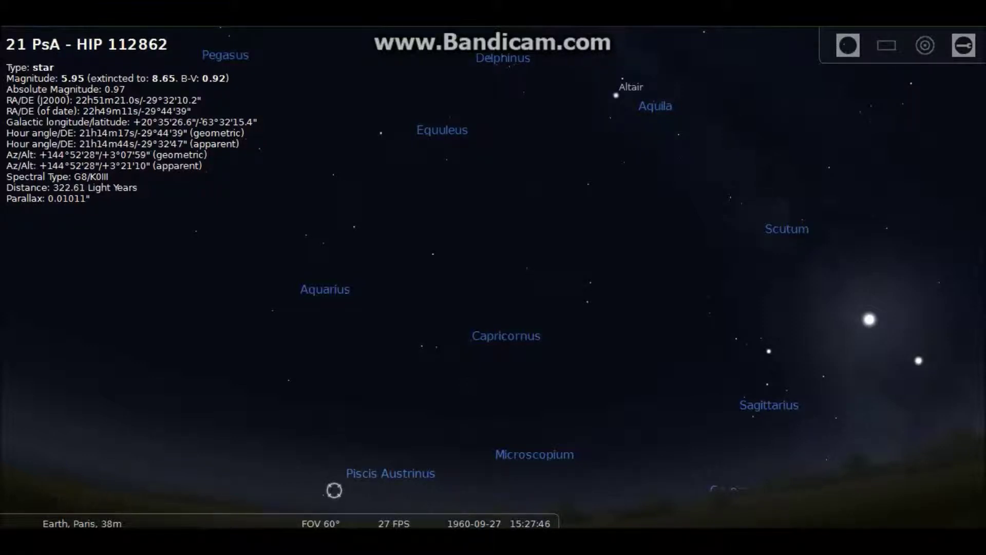
{"action": "key", "text": "Down"}
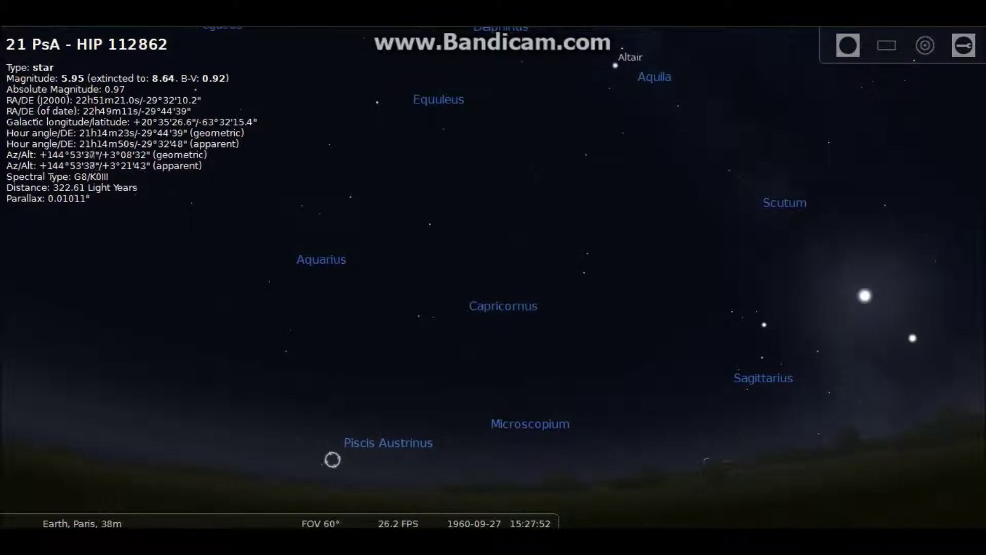
{"action": "key", "text": "Right"}
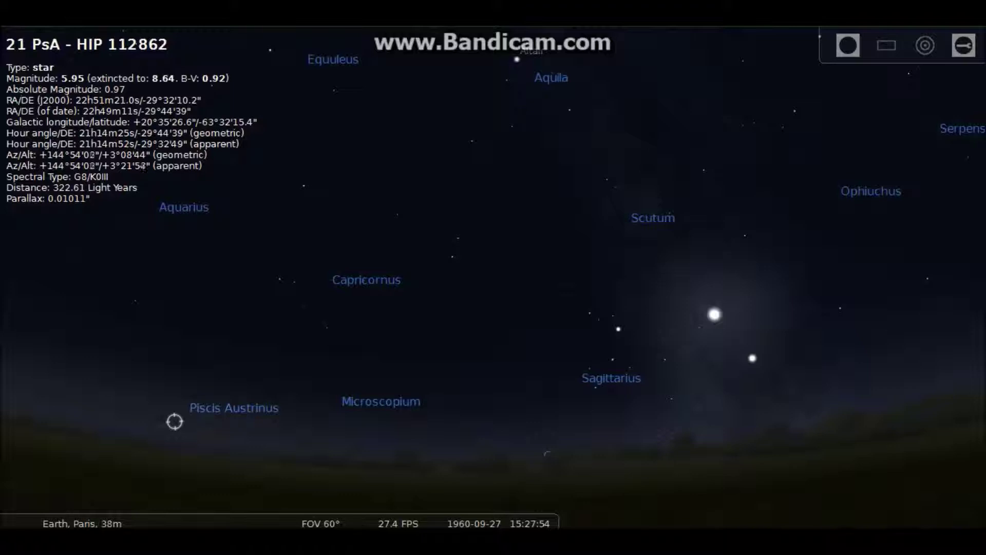
{"action": "key", "text": "Right"}
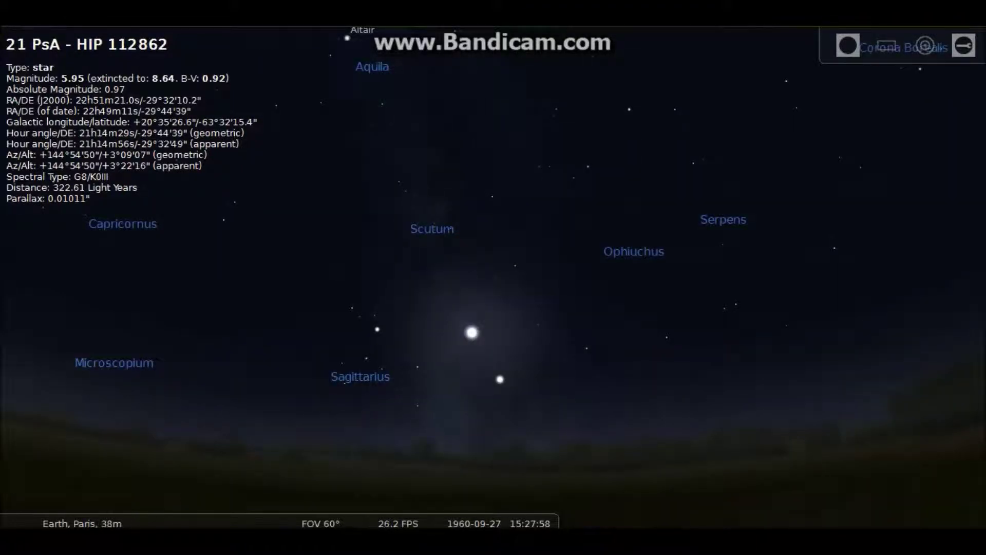
{"action": "left_click", "coordinate": [739, 224]}
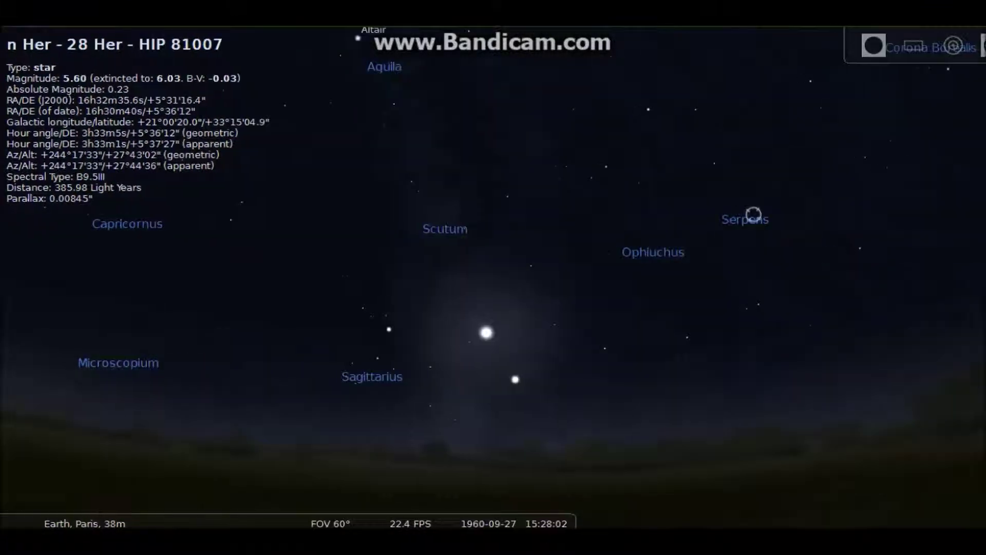
{"action": "left_click_drag", "start_coordinate": [952, 198], "coordinate": [773, 270]}
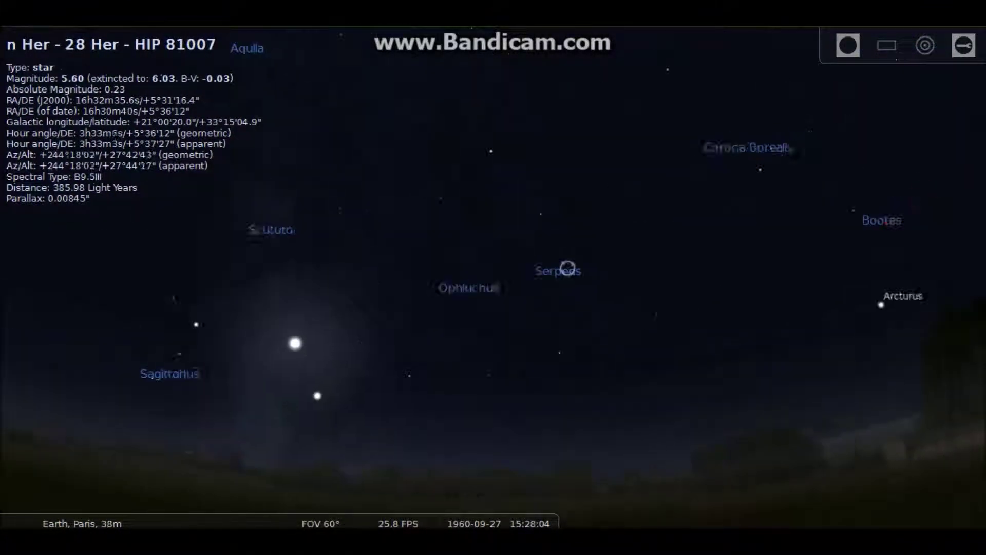
{"action": "left_click", "coordinate": [760, 169]}
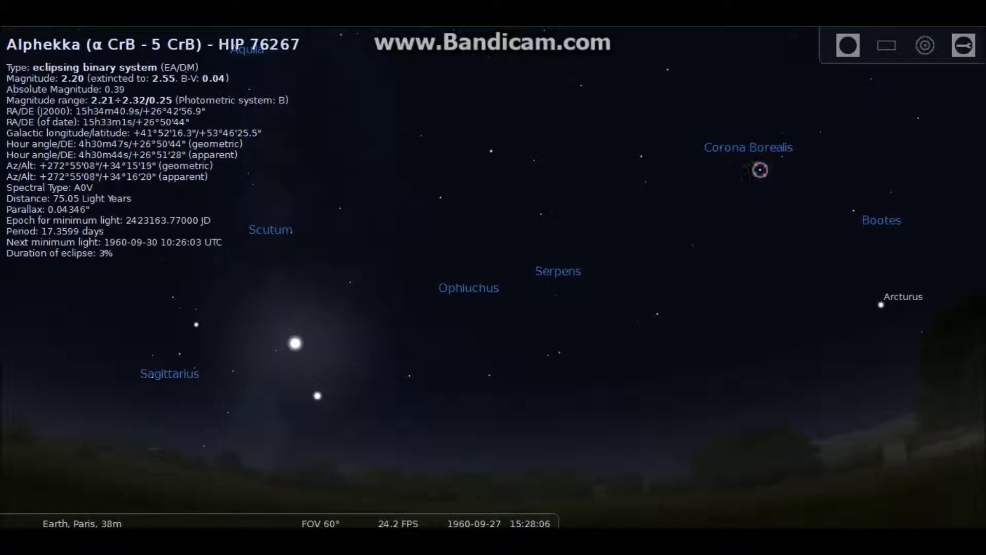
- Select the galaxies IC 854 and NGC 4892 at the Coma Berenices label
{"action": "left_click_drag", "start_coordinate": [910, 273], "coordinate": [799, 223]}
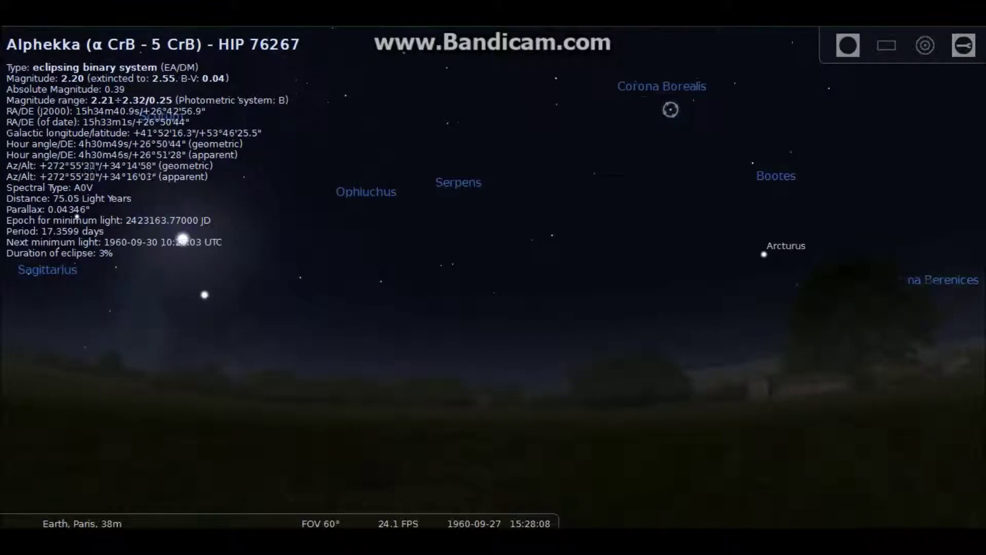
{"action": "key", "text": "Right"}
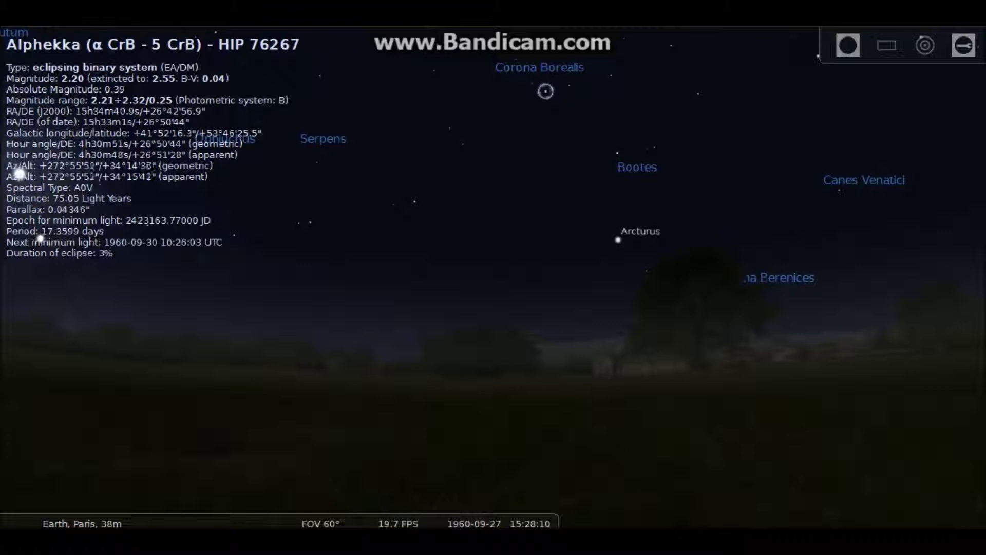
{"action": "left_click", "coordinate": [798, 294]}
{"action": "left_click", "coordinate": [725, 268]}
{"action": "left_click", "coordinate": [745, 273]}
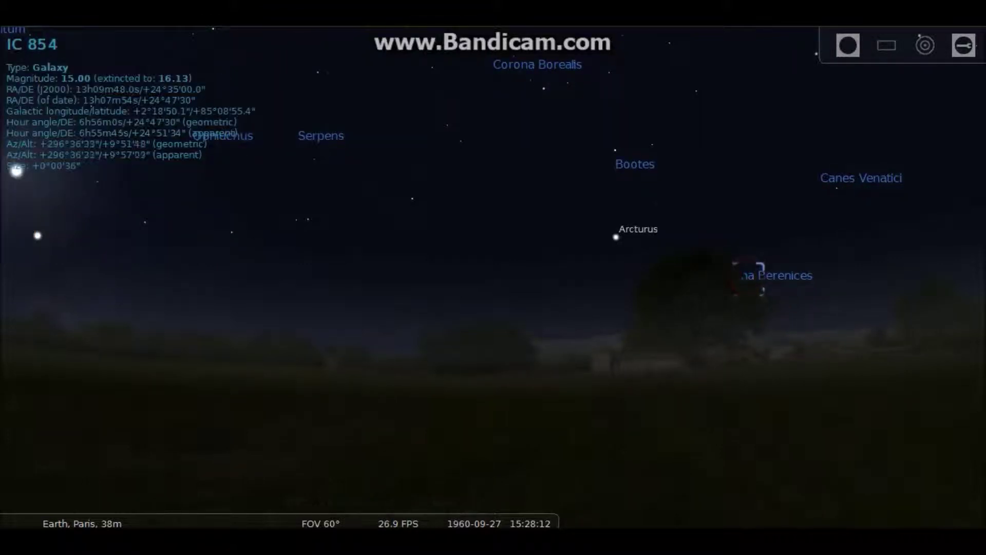
{"action": "left_click", "coordinate": [772, 272]}
- Select the star HIP 53043 at the Ursa Major label
{"action": "mouse_move", "coordinate": [792, 274]}
{"action": "left_mouse_down"}
{"action": "mouse_move", "coordinate": [745, 239]}
{"action": "mouse_move", "coordinate": [687, 168]}
{"action": "mouse_move", "coordinate": [614, 284]}
{"action": "left_mouse_up"}
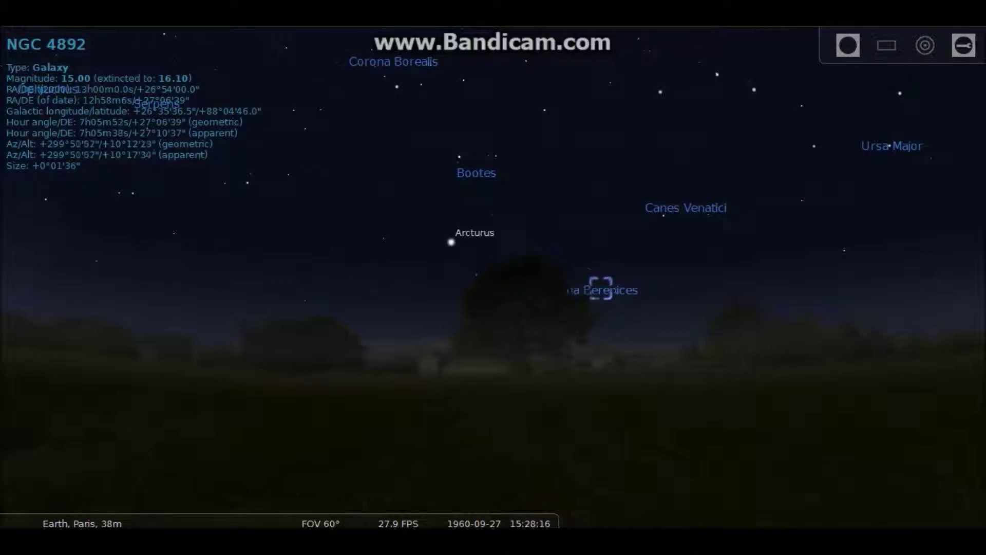
{"action": "left_click_drag", "start_coordinate": [648, 294], "coordinate": [642, 294]}
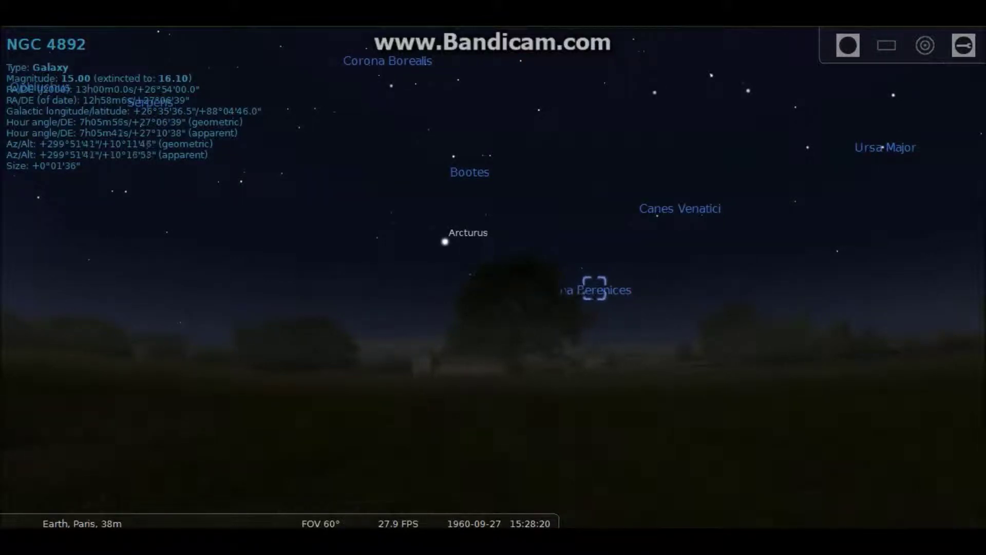
{"action": "left_click_drag", "start_coordinate": [744, 268], "coordinate": [427, 314]}
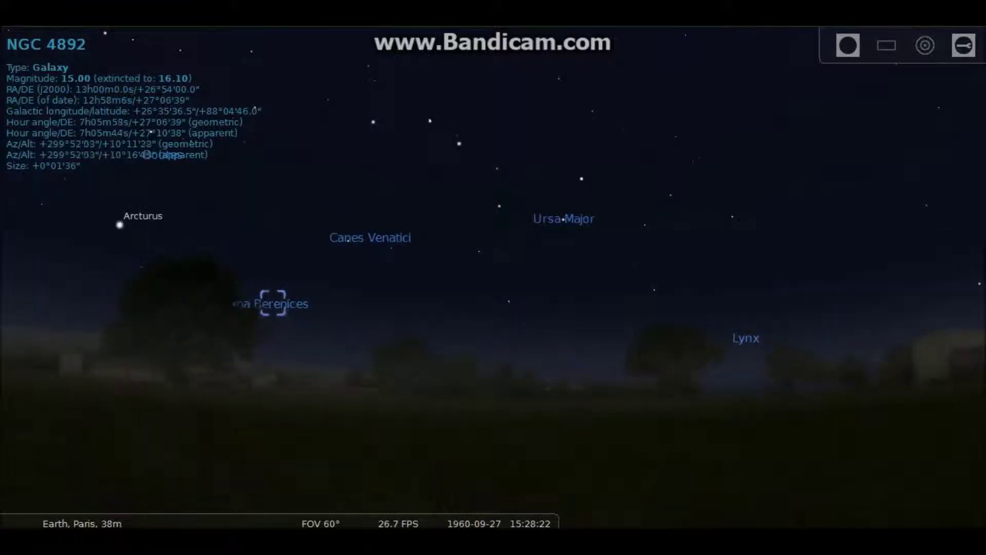
{"action": "left_click", "coordinate": [575, 223]}
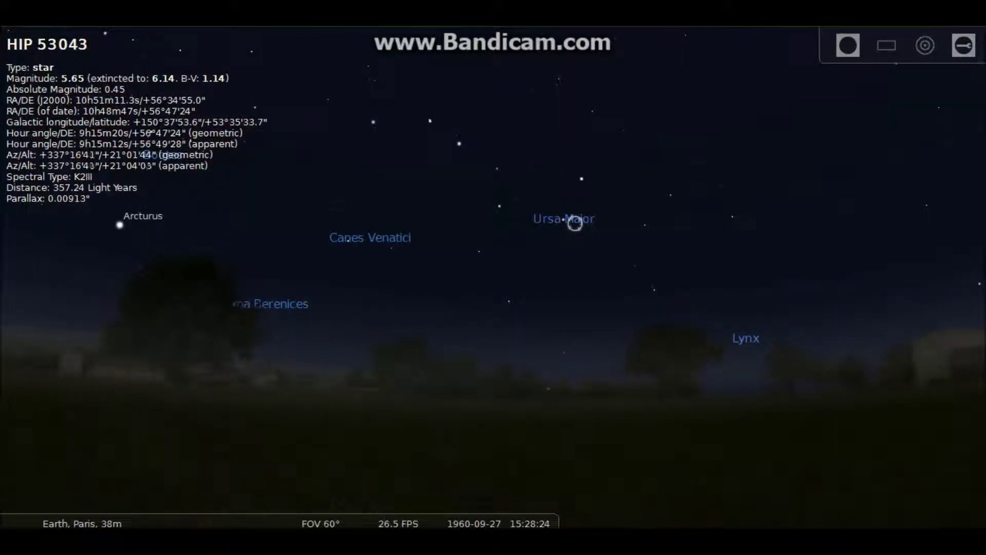
- Select the star HIP 41525 at the Lynx label
{"action": "left_click", "coordinate": [741, 341]}
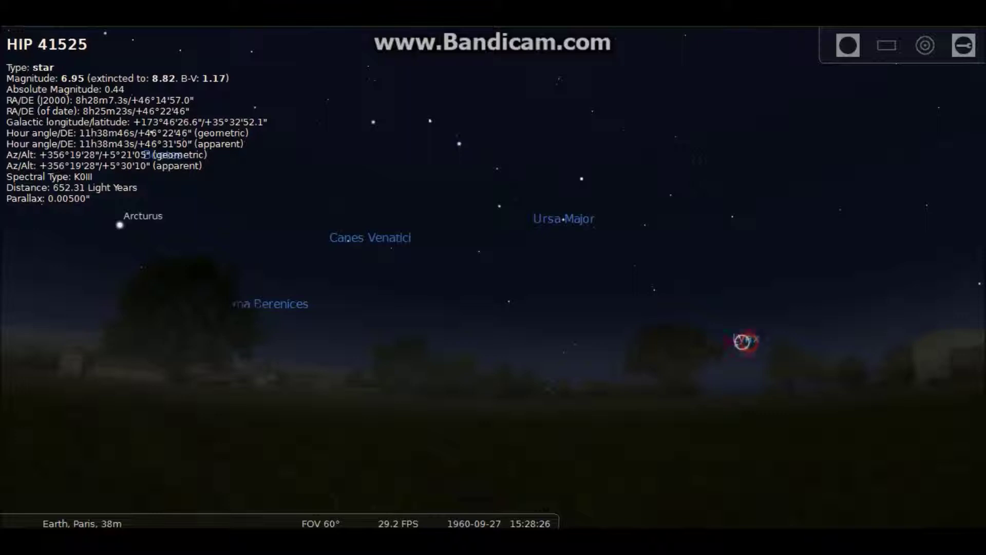
- Examine the constellation labels across the sky from Lynx past Perseus, Pisces, Pegasus and Aquarius up to Cygnus and Lyra
{"action": "left_click_drag", "start_coordinate": [723, 297], "coordinate": [672, 311]}
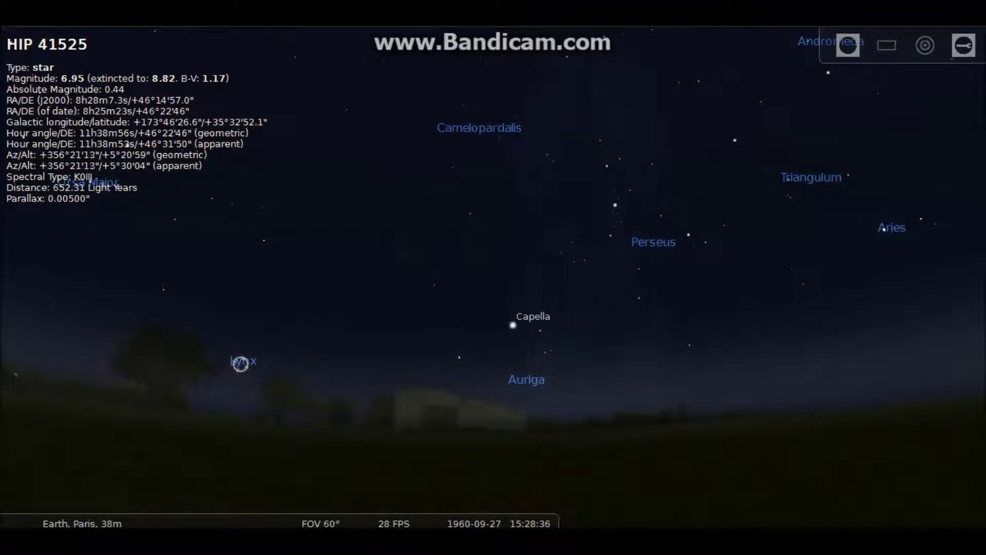
{"action": "left_click_drag", "start_coordinate": [722, 344], "coordinate": [475, 395]}
{"action": "left_click_drag", "start_coordinate": [658, 334], "coordinate": [321, 406]}
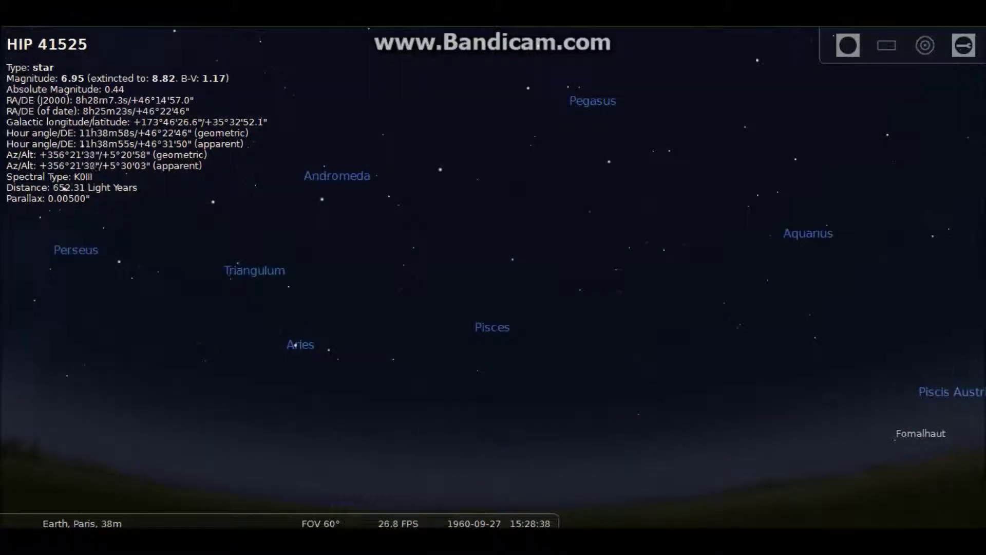
{"action": "left_click_drag", "start_coordinate": [585, 180], "coordinate": [537, 239]}
{"action": "left_click_drag", "start_coordinate": [585, 180], "coordinate": [537, 257]}
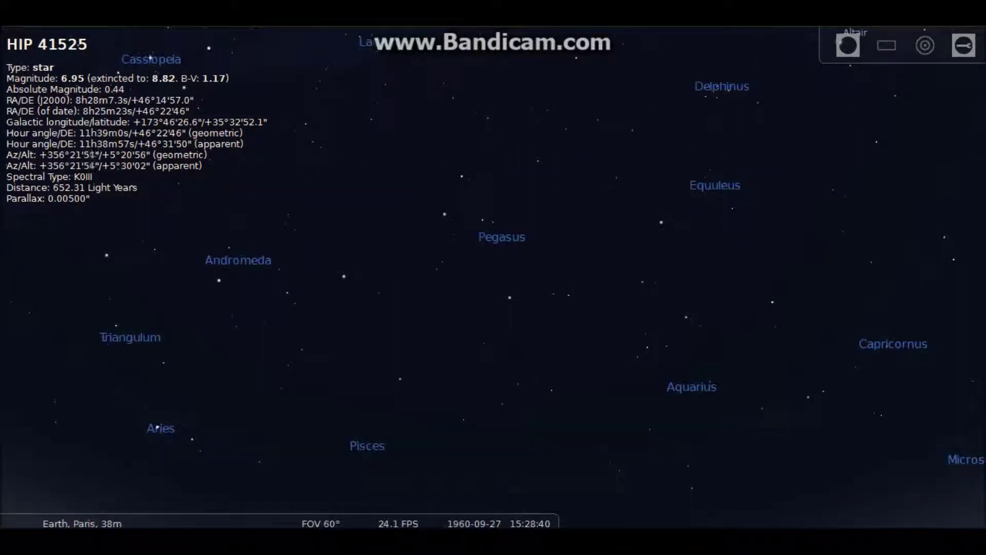
{"action": "left_click_drag", "start_coordinate": [673, 386], "coordinate": [557, 298]}
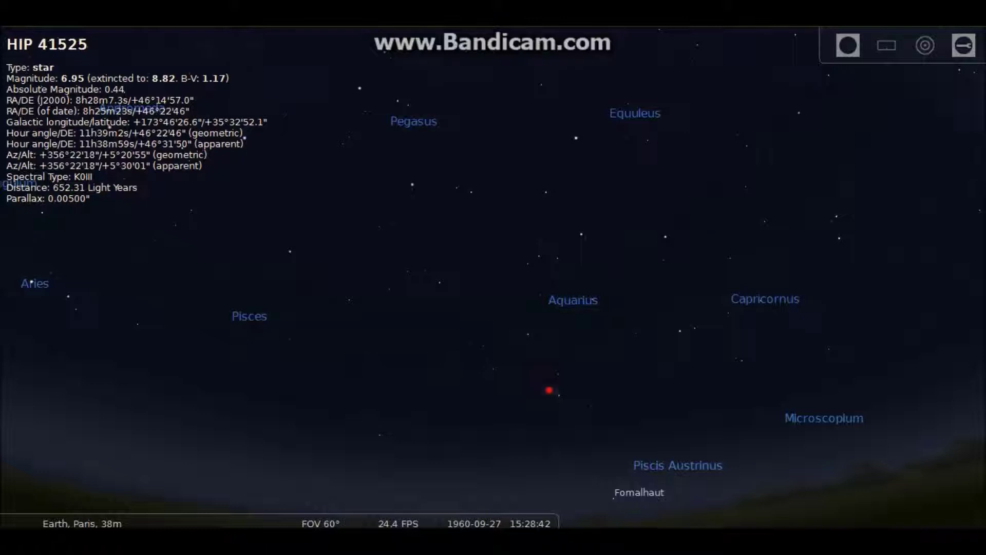
{"action": "left_click_drag", "start_coordinate": [549, 389], "coordinate": [680, 521]}
{"action": "left_click_drag", "start_coordinate": [513, 245], "coordinate": [662, 478]}
{"action": "left_click_drag", "start_coordinate": [555, 354], "coordinate": [555, 412]}
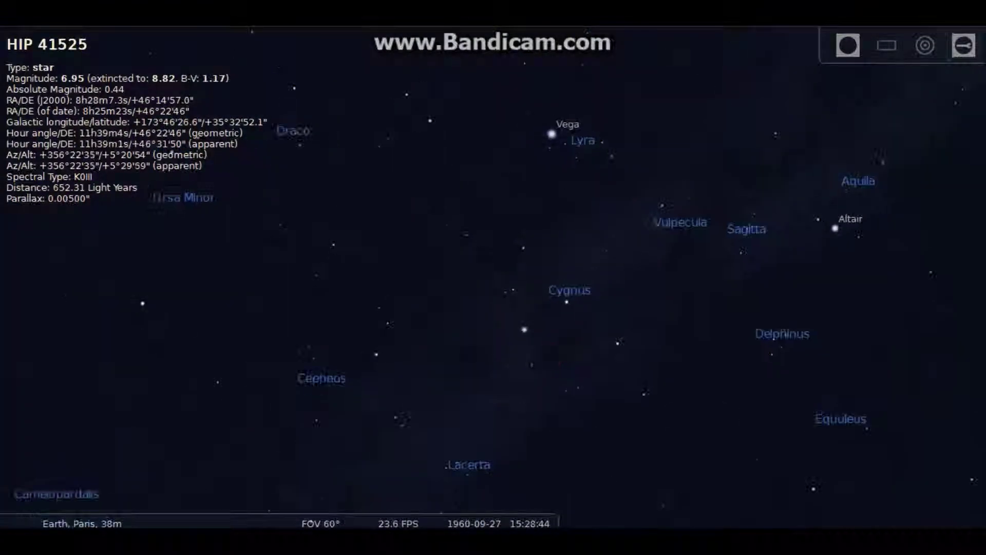